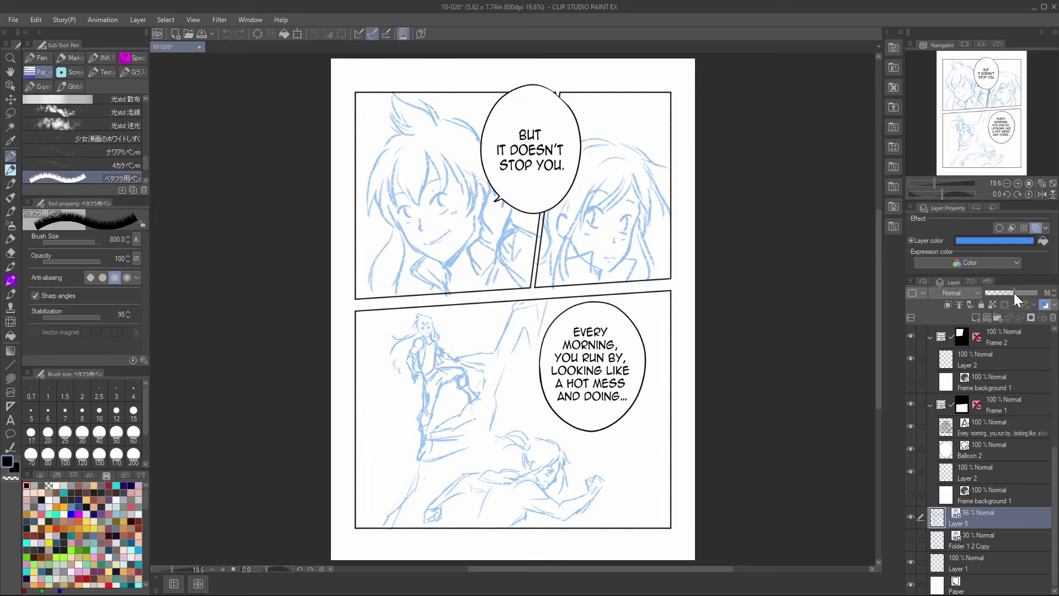
Set the blue sketch layer's opacity to 54% and hide the dialogue text in both speech balloons.
drag(1014, 293, 1012, 293)
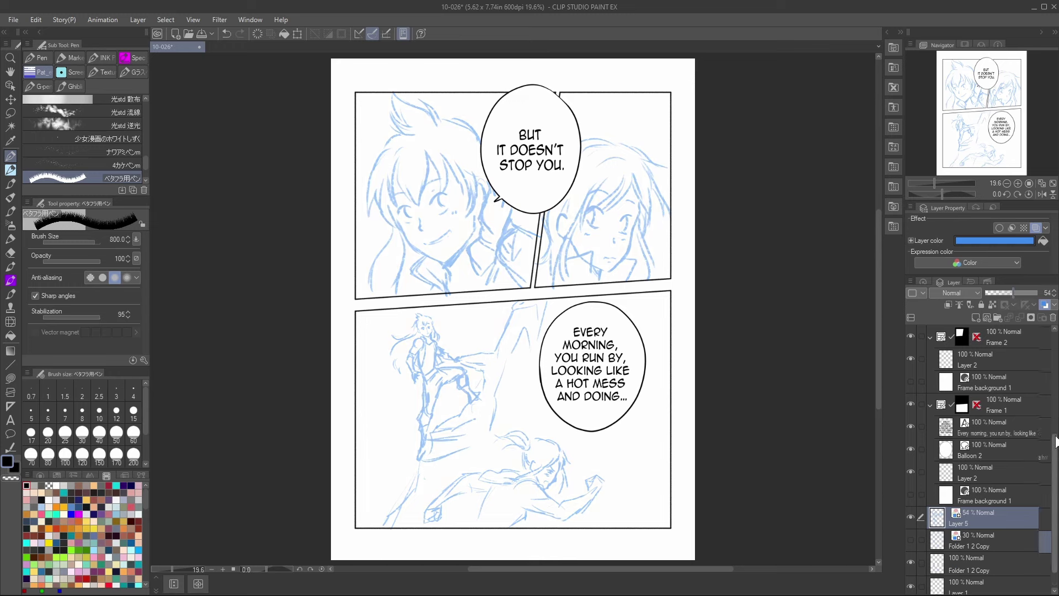
drag(1056, 441, 1056, 399)
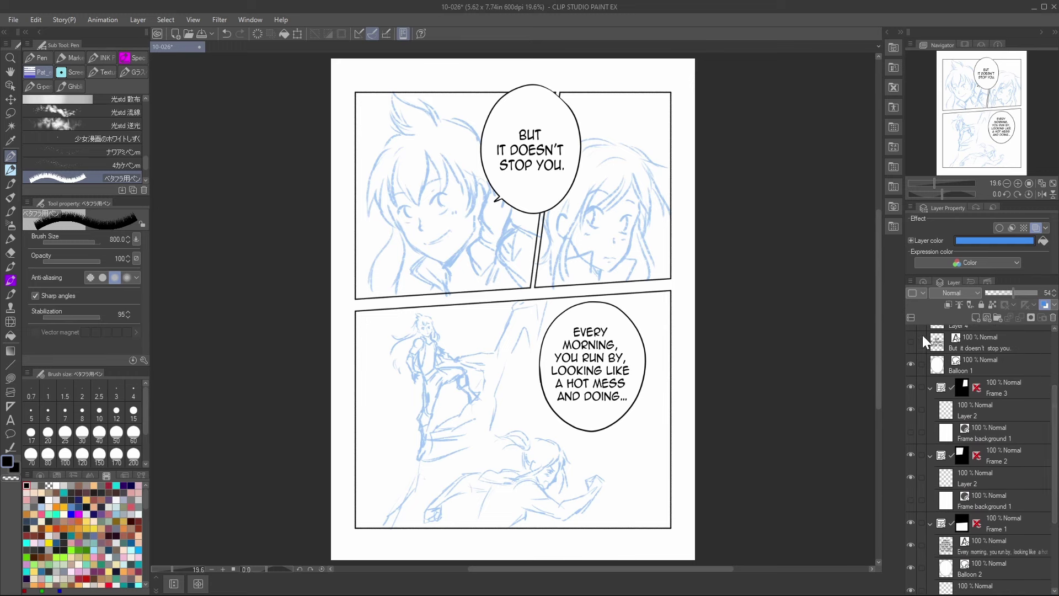
click(911, 543)
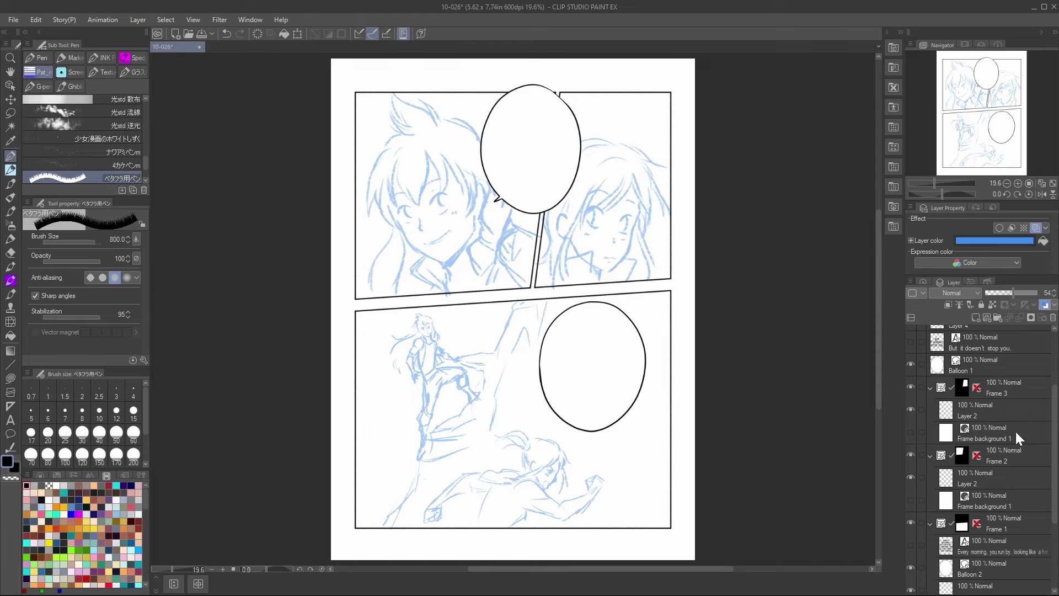
Add a vector layer above Layer 2 in Frame 3 and choose Seny's ink pen at size 25 for inking.
click(1015, 407)
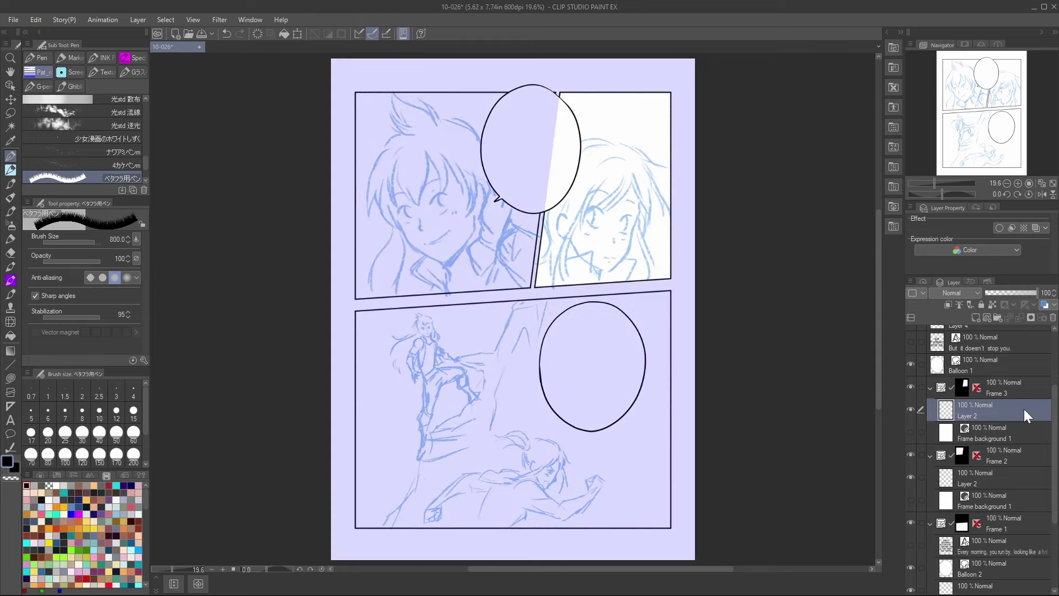
click(987, 318)
click(1028, 184)
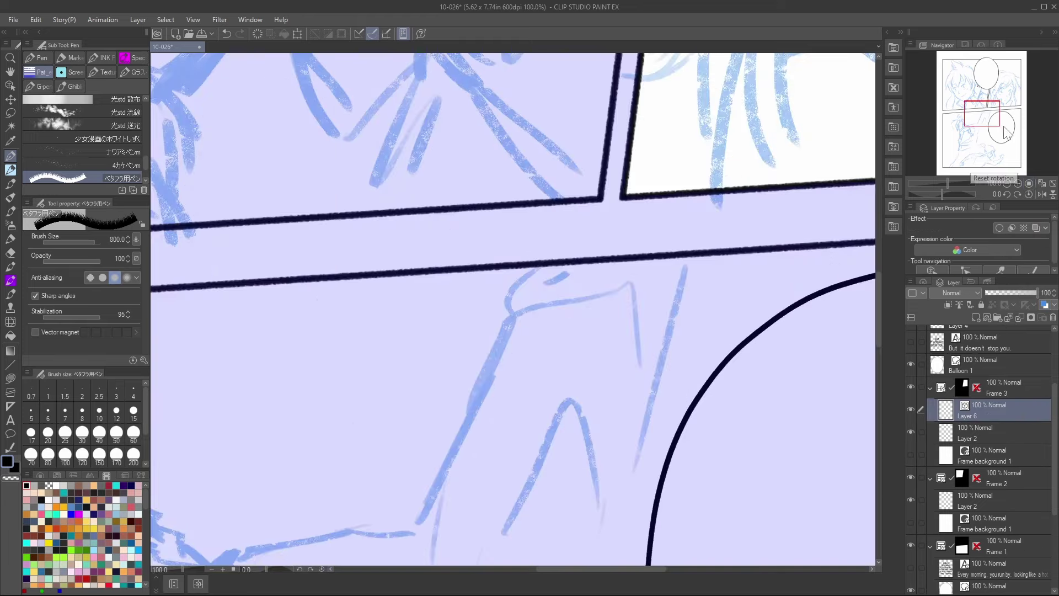
drag(1015, 94, 1013, 98)
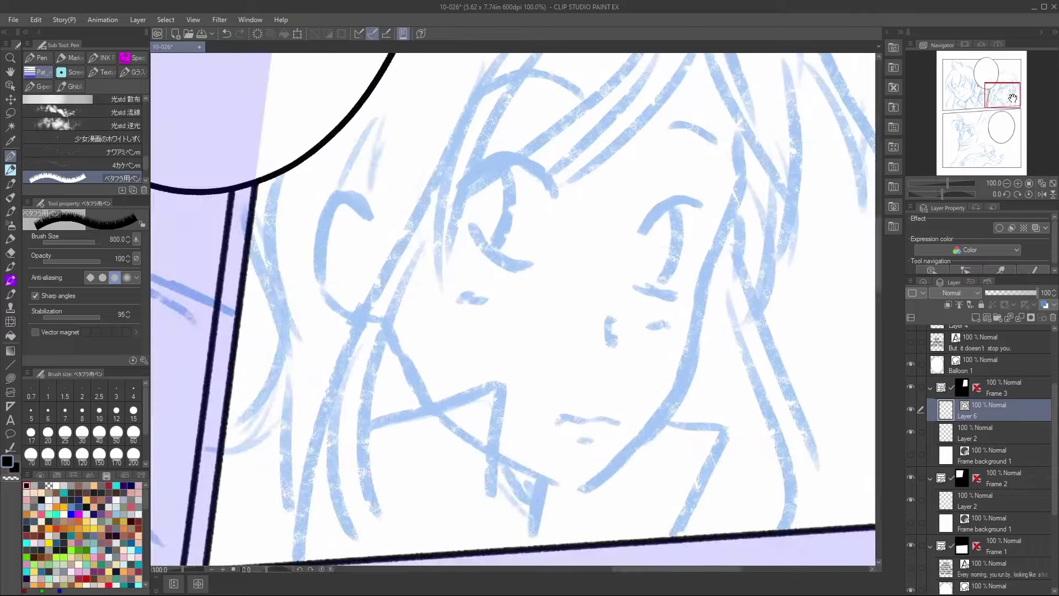
click(1041, 195)
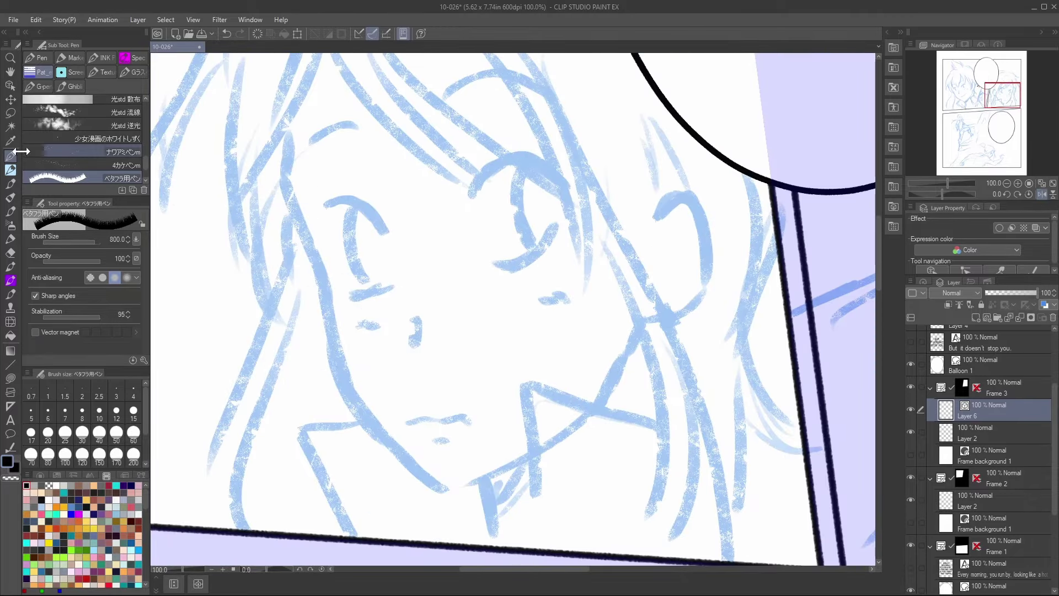
click(37, 57)
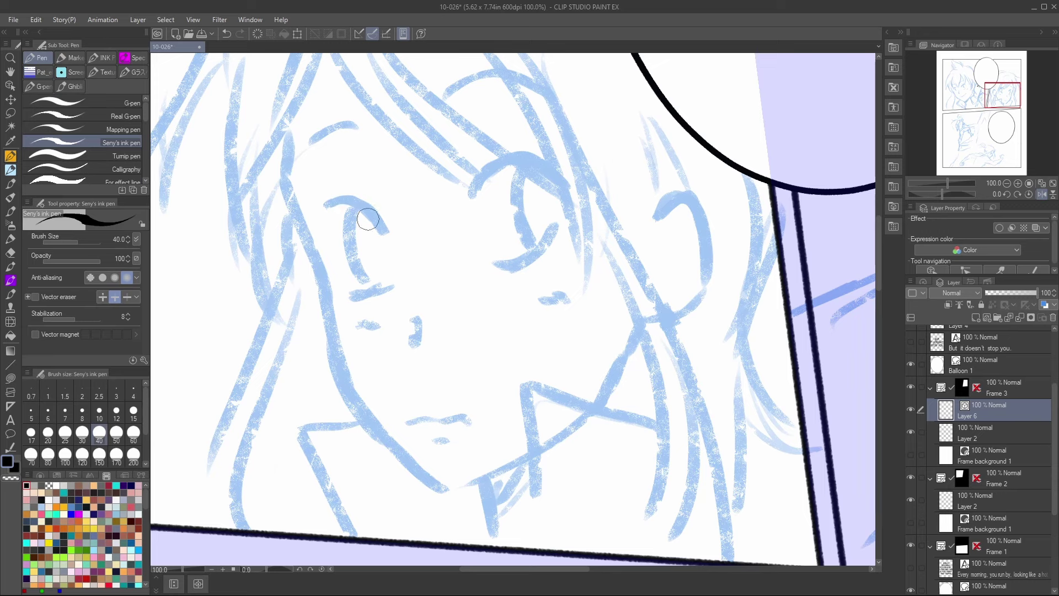
click(65, 432)
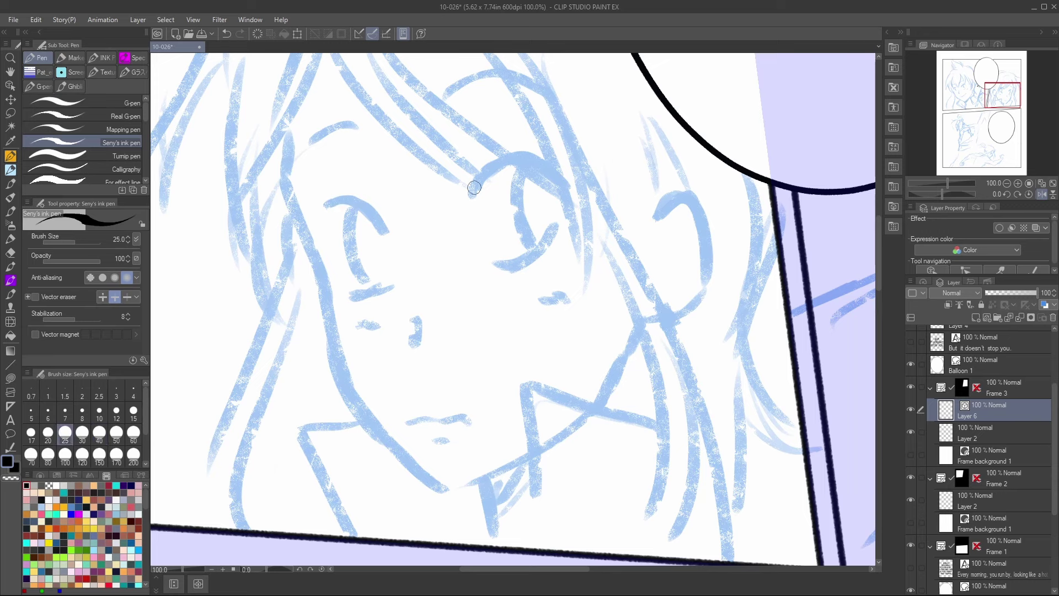
Ink the girl's nearer eye over the sketch with a thick upper lid, inner lashes, lower lid and the arched brow above it.
mouse_move(467, 201)
mouse_down()
mouse_move(508, 154)
mouse_move(571, 187)
mouse_up()
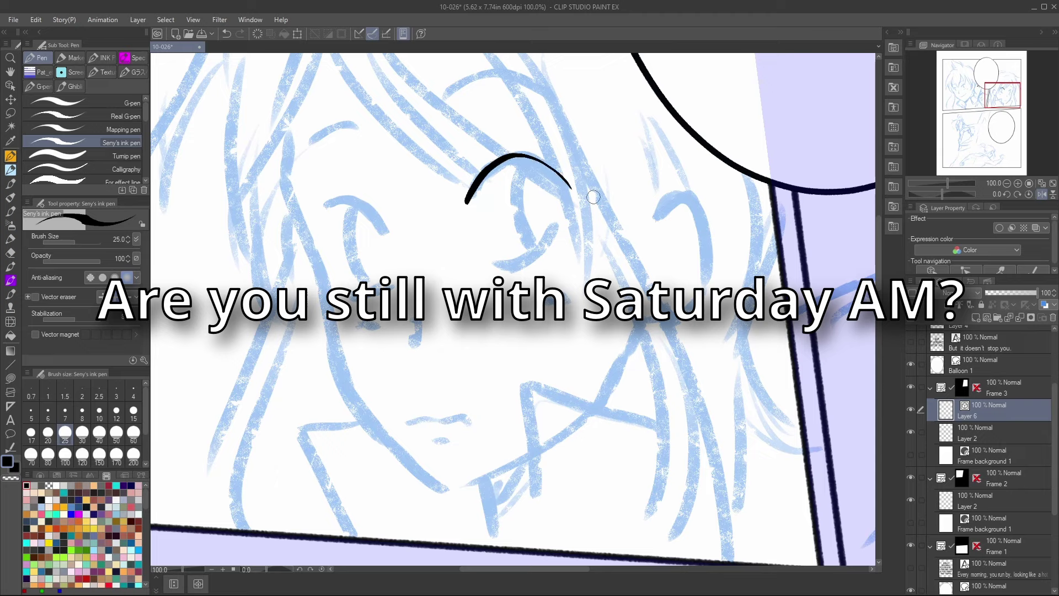
mouse_move(484, 174)
mouse_down()
mouse_move(466, 219)
mouse_move(495, 166)
mouse_move(474, 192)
mouse_move(505, 162)
mouse_move(532, 159)
mouse_move(559, 176)
mouse_move(515, 160)
mouse_move(569, 191)
mouse_up()
drag(528, 161, 572, 193)
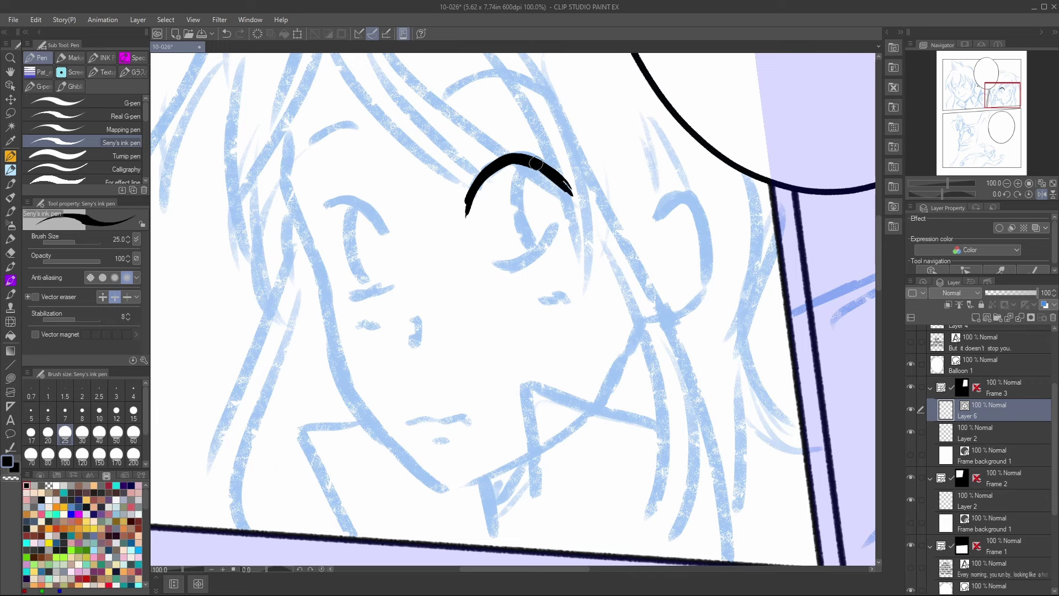
mouse_move(498, 160)
mouse_down()
mouse_move(466, 154)
mouse_move(451, 171)
mouse_move(513, 144)
mouse_up()
mouse_move(439, 106)
mouse_down()
mouse_move(497, 70)
mouse_move(560, 99)
mouse_up()
drag(500, 268, 558, 236)
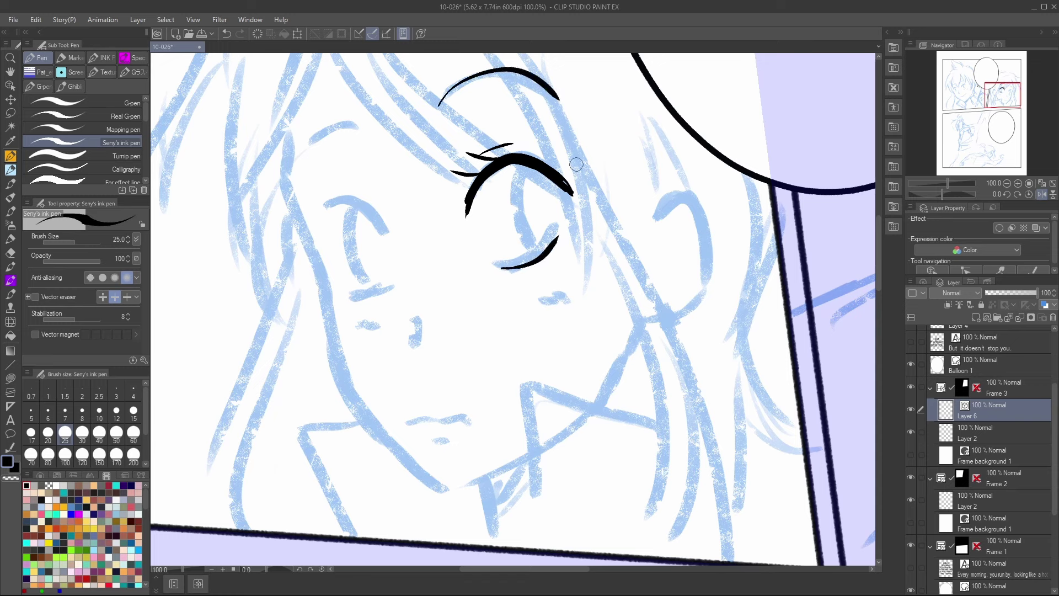
drag(570, 195, 567, 211)
Refine the nearer eye by adding another inner-corner lash and outlining the iris down to the lower lid.
key(c)
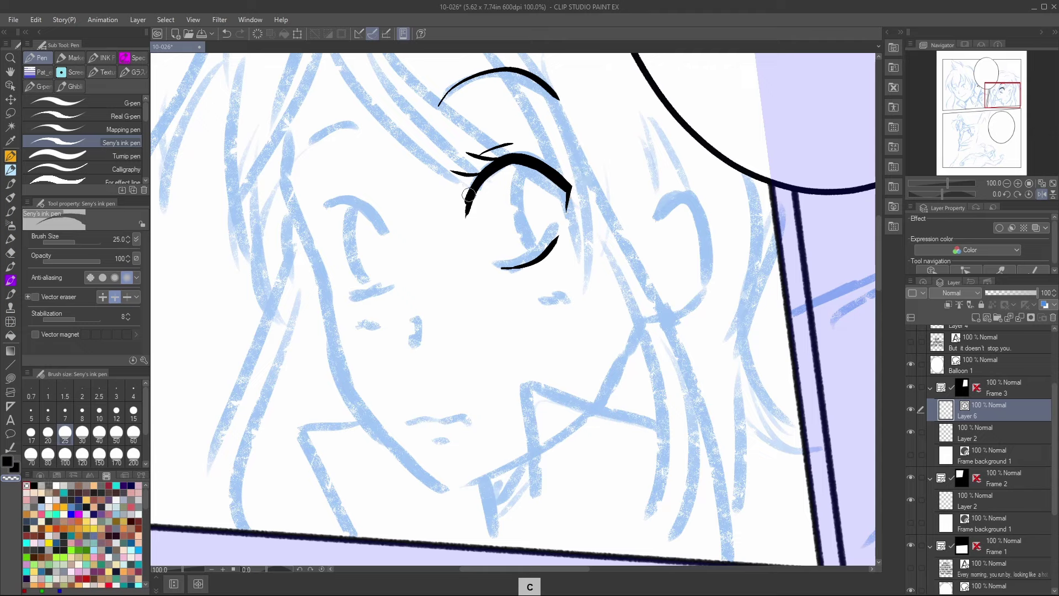
key(c)
drag(475, 181, 458, 198)
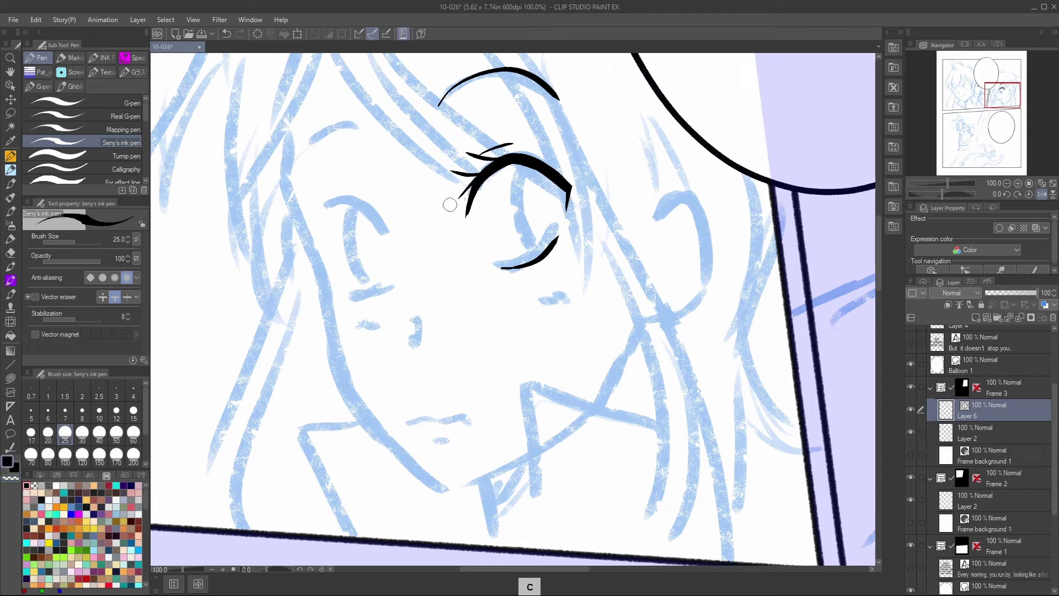
key(c)
key(c)
mouse_move(518, 164)
mouse_down()
mouse_move(514, 215)
mouse_move(543, 257)
mouse_up()
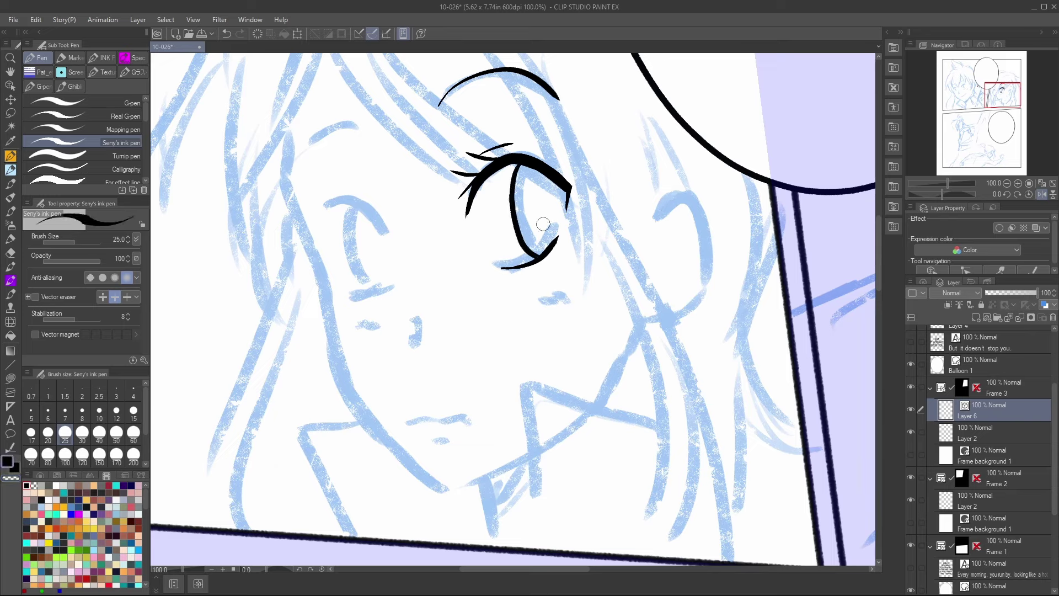
Ink the girl's nose, mouth and lower-lip line, and add short paired blush marks on both cheeks.
drag(415, 312, 417, 356)
mouse_move(407, 424)
mouse_down()
mouse_move(474, 419)
mouse_move(458, 440)
mouse_up()
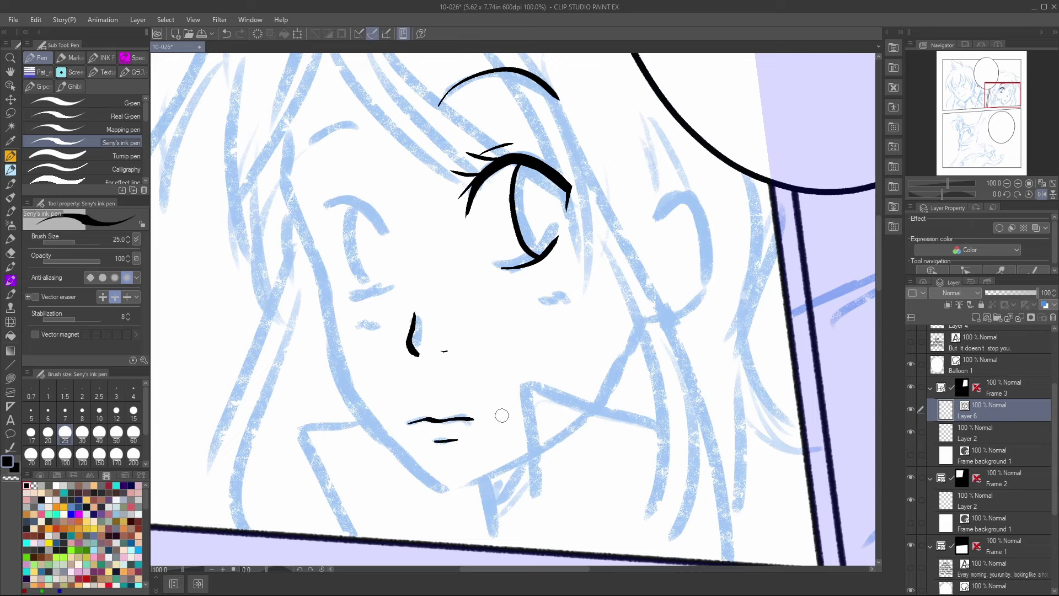
drag(364, 321, 360, 331)
drag(374, 320, 369, 330)
mouse_move(553, 292)
mouse_down()
mouse_move(548, 302)
mouse_move(561, 300)
mouse_up()
Ink the girl's farther eye with its thick lid, lower lid and iris, plus the crease and eyebrow above it.
mouse_move(383, 223)
mouse_down()
mouse_move(335, 202)
mouse_move(322, 243)
mouse_up()
mouse_move(386, 224)
mouse_down()
mouse_move(342, 208)
mouse_move(330, 229)
mouse_move(347, 202)
mouse_move(323, 244)
mouse_move(345, 285)
mouse_move(391, 290)
mouse_up()
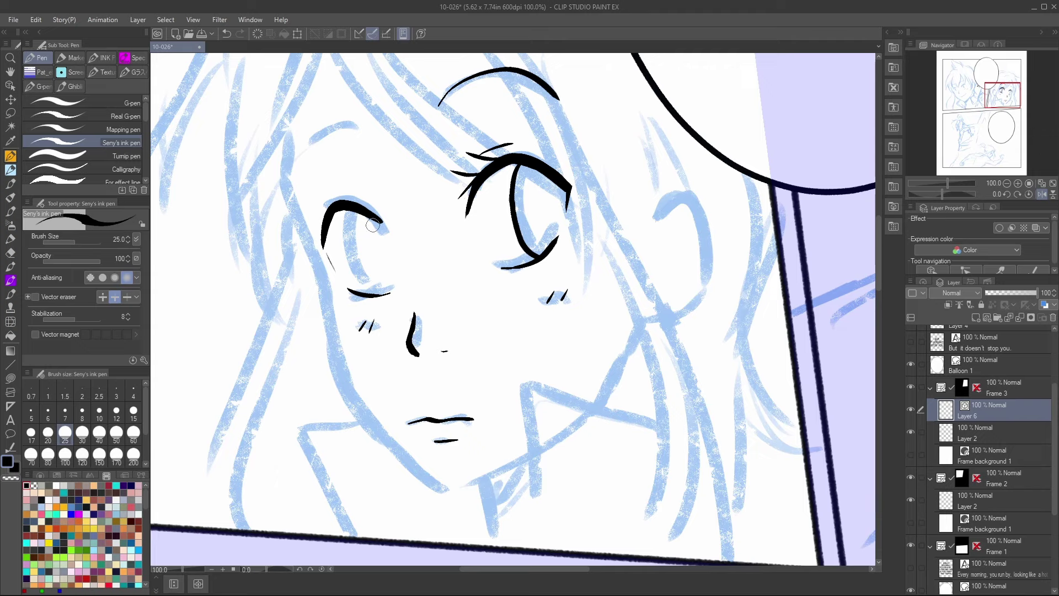
mouse_move(348, 209)
mouse_down()
mouse_move(347, 232)
mouse_move(378, 293)
mouse_move(351, 213)
mouse_up()
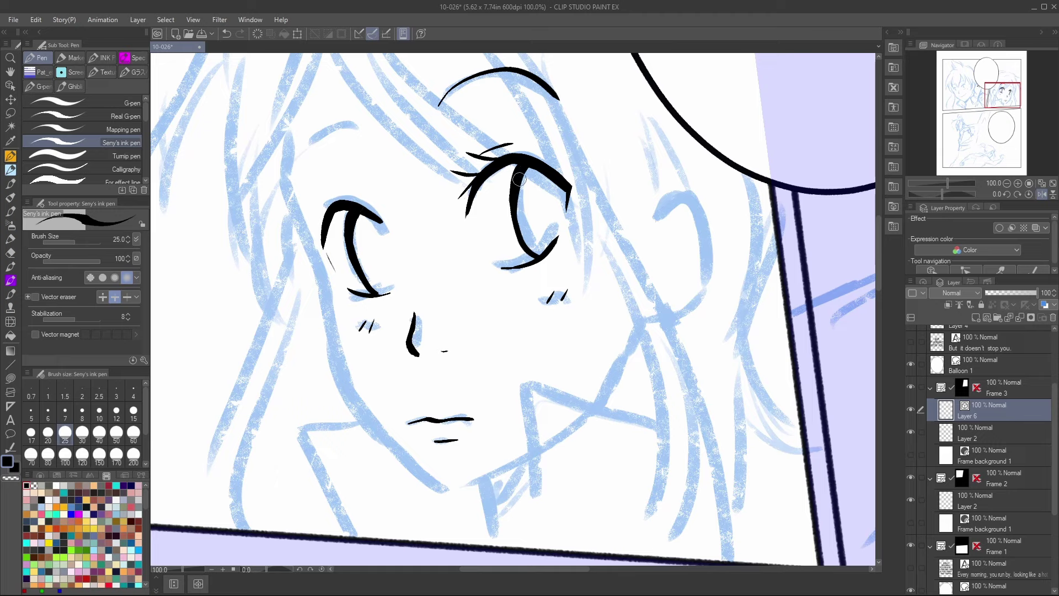
drag(329, 185, 366, 179)
drag(291, 175, 370, 144)
Ink the girl's face contour from the far temple down the cheek and around the chin, replacing the first attempt.
mouse_move(291, 193)
mouse_down()
mouse_move(324, 275)
mouse_move(344, 385)
mouse_move(427, 472)
mouse_move(466, 487)
mouse_up()
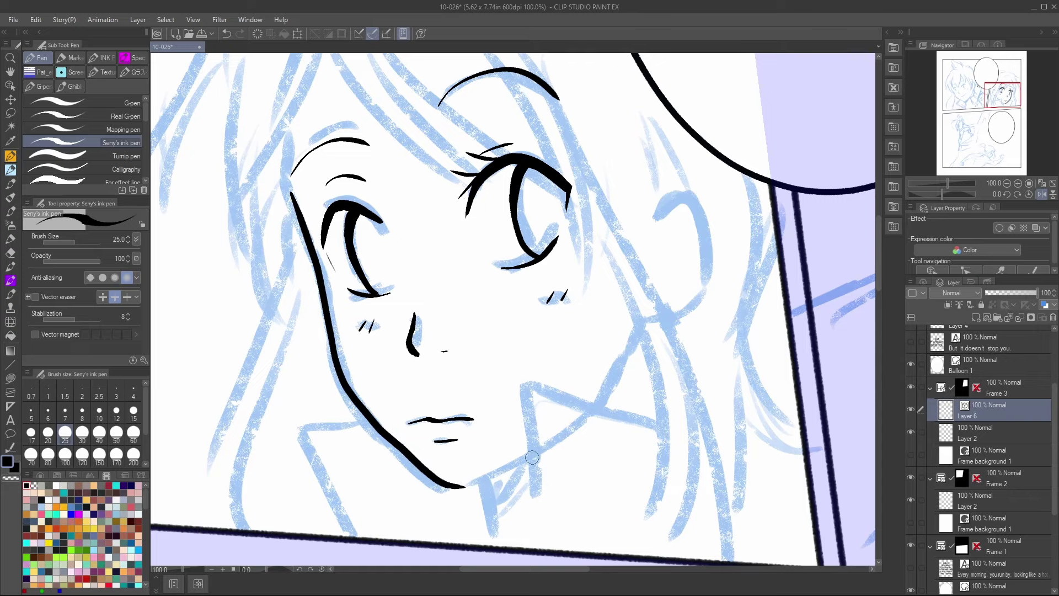
key(ctrl+z)
key(minus)
key(asciicircum)
key(asciicircum)
key(asciicircum)
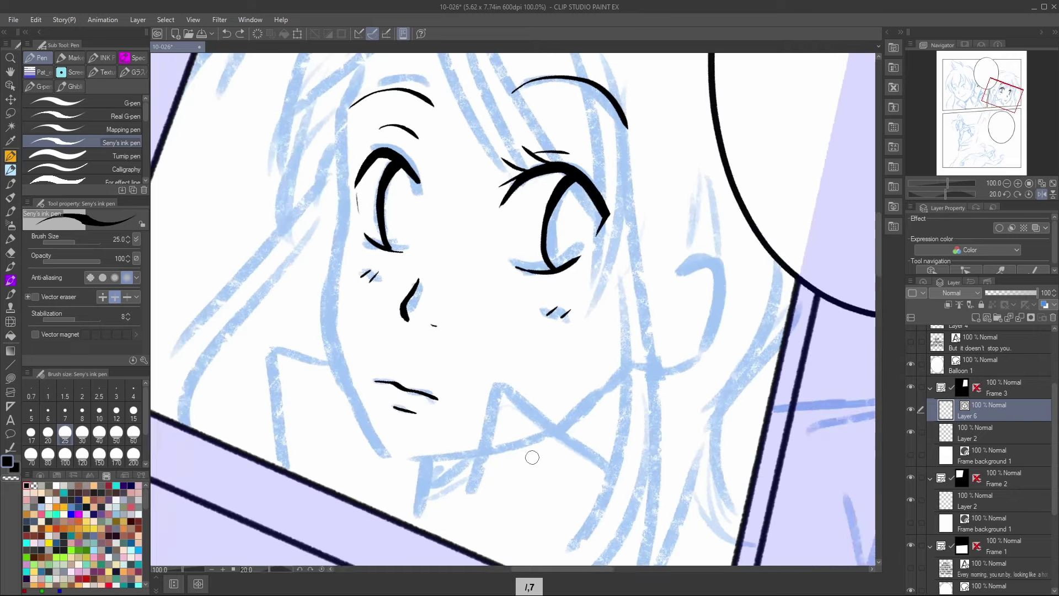
mouse_move(340, 112)
mouse_down()
mouse_move(343, 380)
mouse_move(388, 452)
mouse_move(473, 458)
mouse_up()
Ink the nearer collar flap with its outer edge, inner fold line, small crease and seam.
mouse_move(451, 540)
mouse_down()
mouse_move(491, 392)
mouse_move(531, 404)
mouse_move(647, 491)
mouse_up()
drag(519, 403, 491, 548)
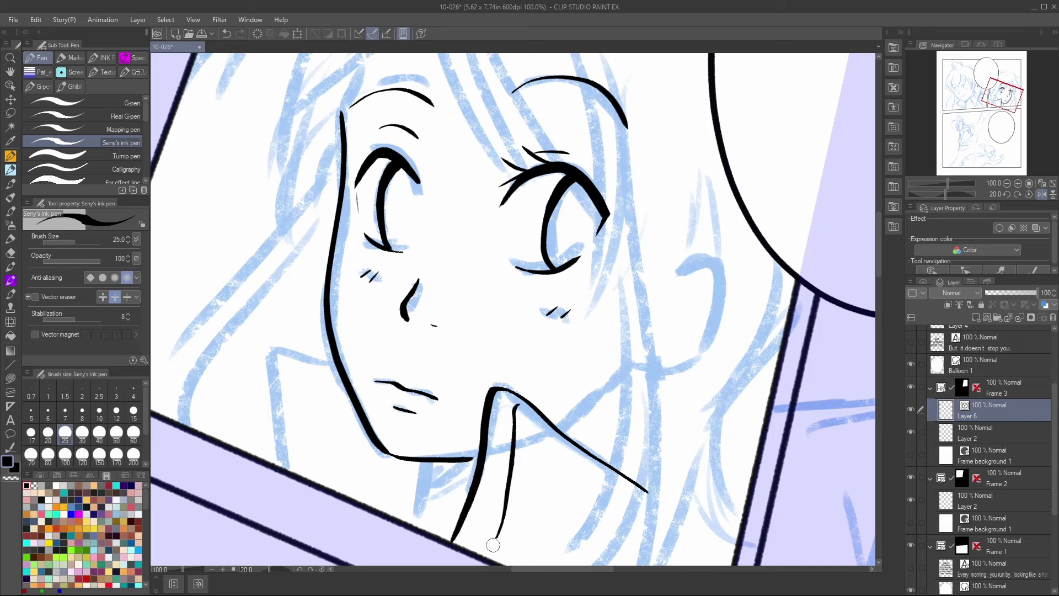
drag(488, 508, 498, 520)
drag(521, 427, 594, 489)
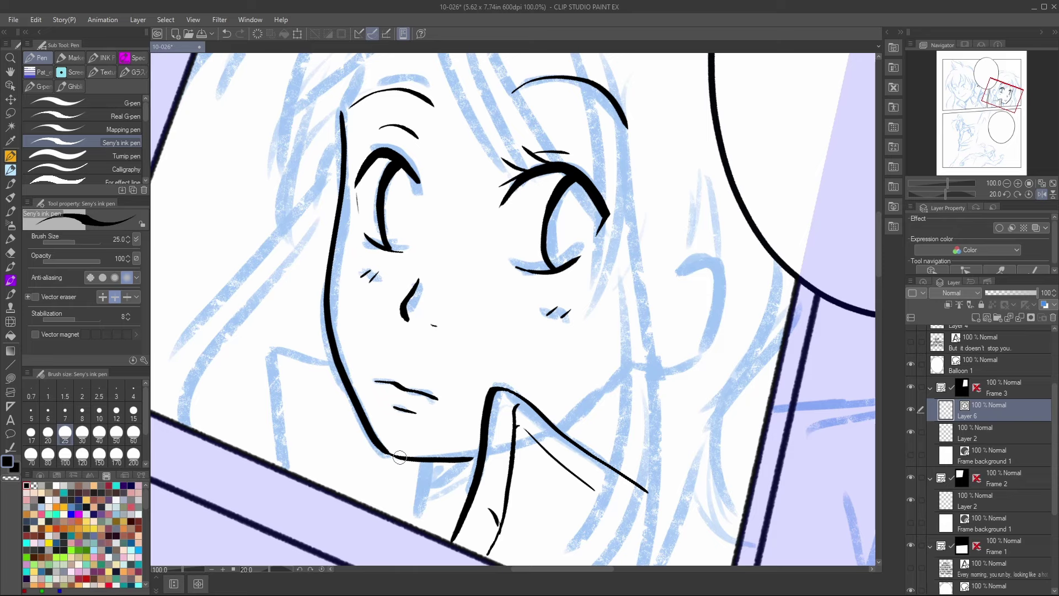
Ink the neck with a solid black band at its base and hatch the shadow under the chin with diagonal lines.
mouse_move(400, 457)
mouse_down()
mouse_move(477, 451)
mouse_move(384, 447)
mouse_move(394, 458)
mouse_move(499, 453)
mouse_move(447, 457)
mouse_move(480, 453)
mouse_move(409, 522)
mouse_move(422, 508)
mouse_move(456, 521)
mouse_up()
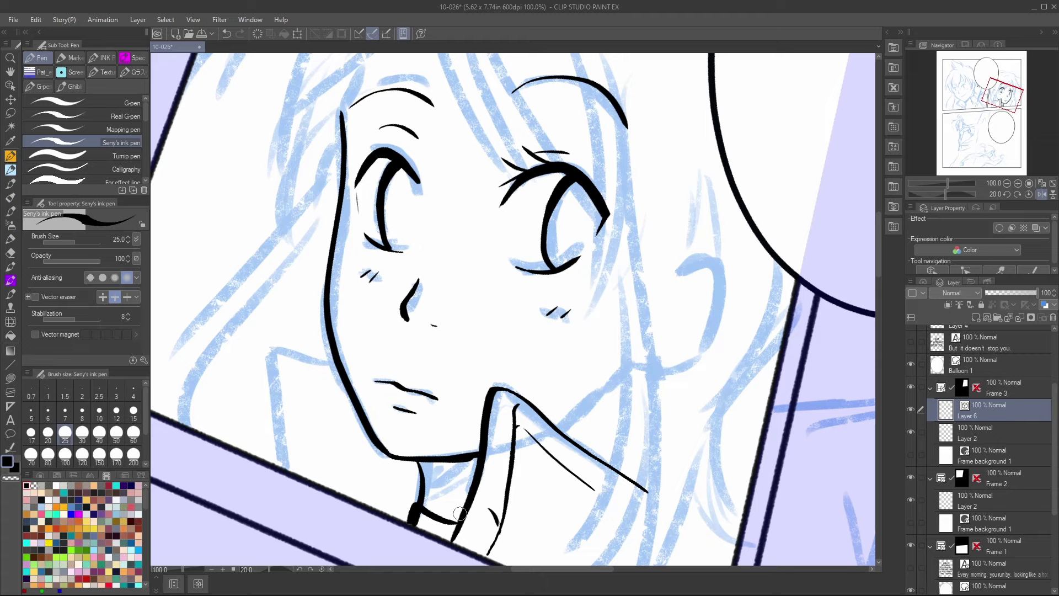
mouse_move(424, 514)
mouse_down()
mouse_move(421, 525)
mouse_move(452, 536)
mouse_move(425, 531)
mouse_up()
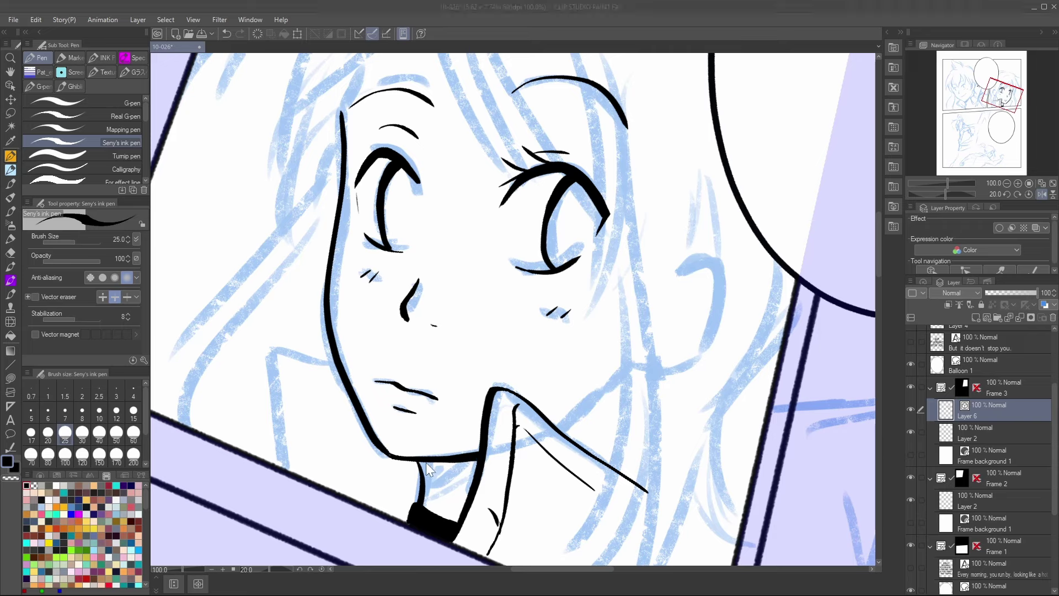
key(c)
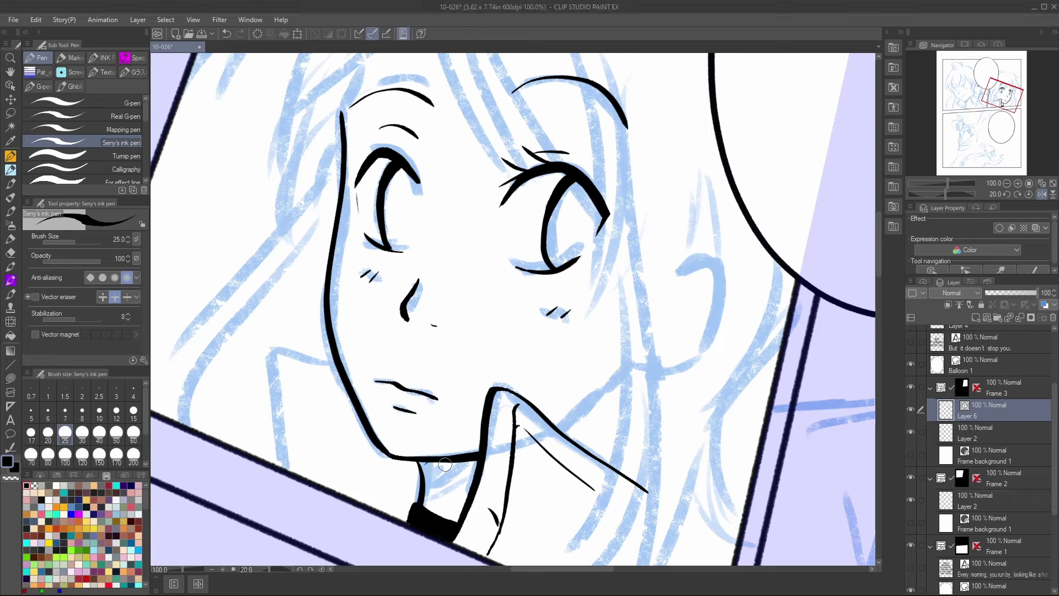
drag(424, 466, 451, 458)
key(ctrl+z)
key(ctrl+z)
mouse_move(420, 469)
mouse_down()
mouse_move(459, 458)
mouse_move(434, 479)
mouse_move(484, 451)
mouse_up()
mouse_move(425, 498)
mouse_down()
mouse_move(483, 458)
mouse_move(485, 467)
mouse_up()
drag(437, 516, 479, 481)
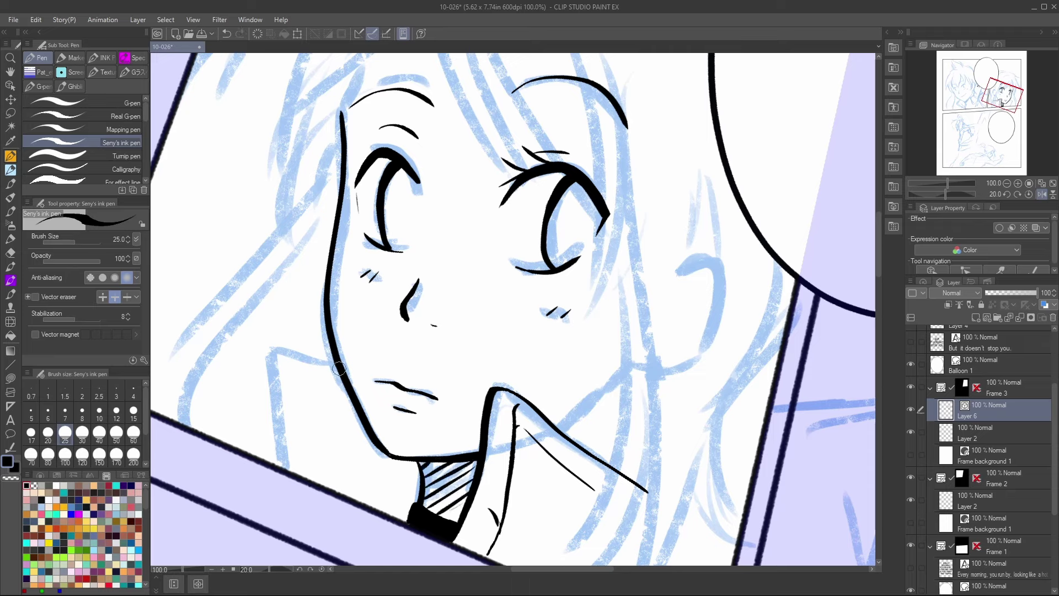
Ink the farther collar flap beside the cheek, including its outer edge and inner fold lines.
mouse_move(339, 369)
mouse_down()
mouse_move(256, 348)
mouse_move(276, 465)
mouse_up()
drag(283, 364, 302, 481)
drag(295, 415, 304, 490)
drag(298, 382, 353, 413)
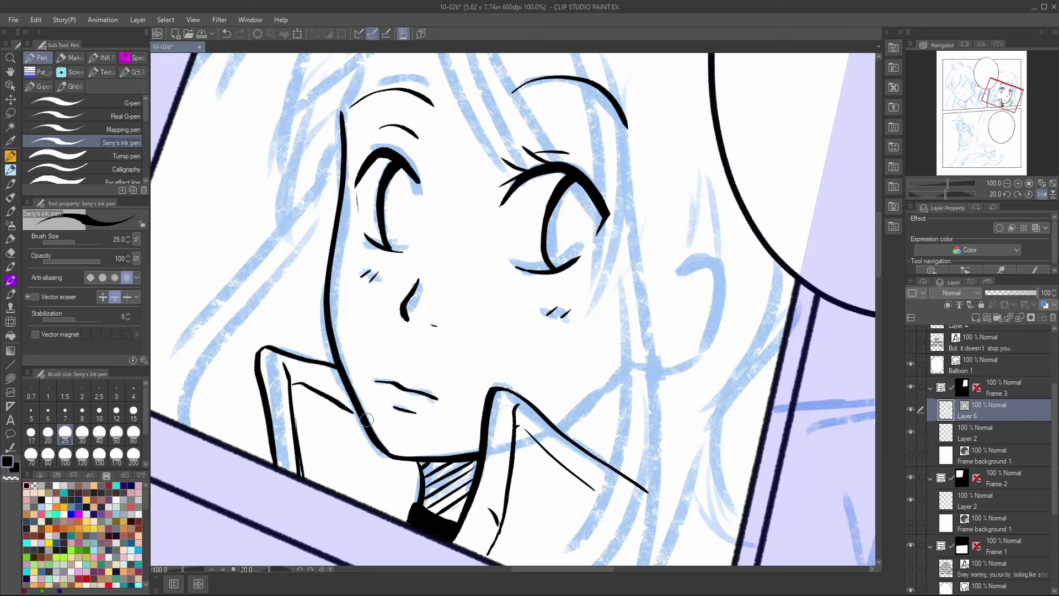
Outline and hatch the shaded area inside the open collar, and add a segmented trim along the farther flap.
mouse_move(413, 483)
mouse_down()
mouse_move(349, 472)
mouse_move(335, 490)
mouse_up()
mouse_move(334, 470)
mouse_down()
mouse_move(334, 503)
mouse_move(344, 472)
mouse_move(363, 481)
mouse_move(342, 500)
mouse_move(377, 485)
mouse_move(358, 502)
mouse_up()
mouse_move(389, 488)
mouse_down()
mouse_move(363, 516)
mouse_move(415, 481)
mouse_move(398, 519)
mouse_up()
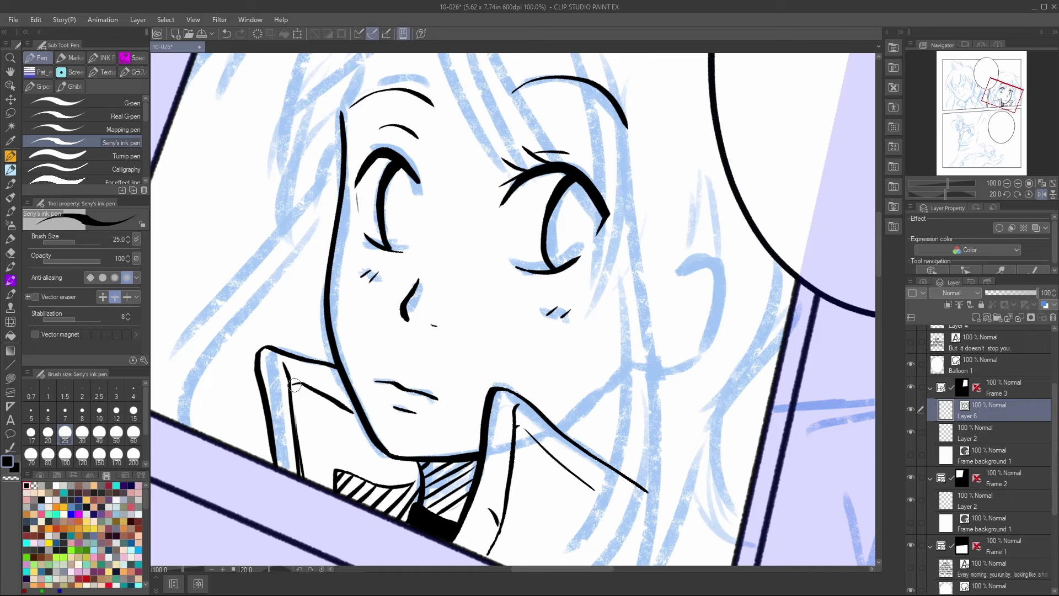
drag(295, 385, 311, 480)
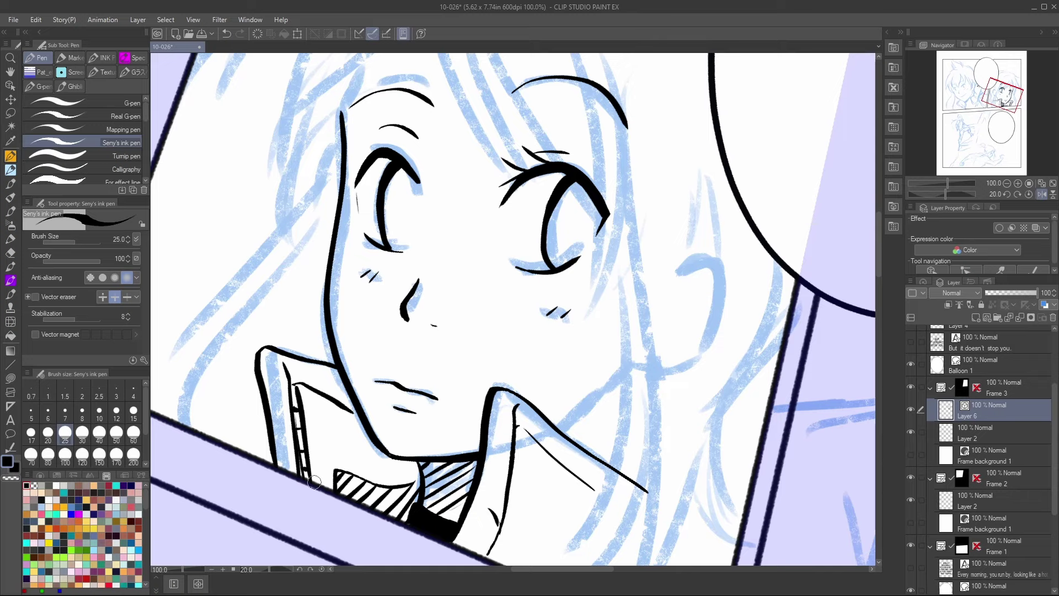
Ink the outer edge of the farther eye as a tapered line running down from the upper lid.
key(slash)
key(slash)
key(slash)
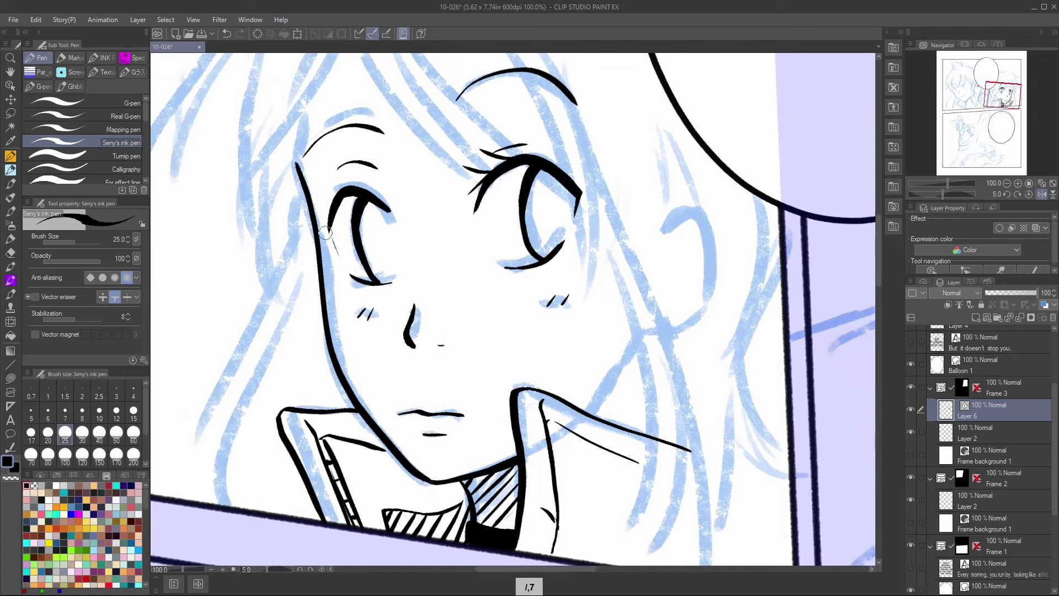
drag(330, 228, 342, 260)
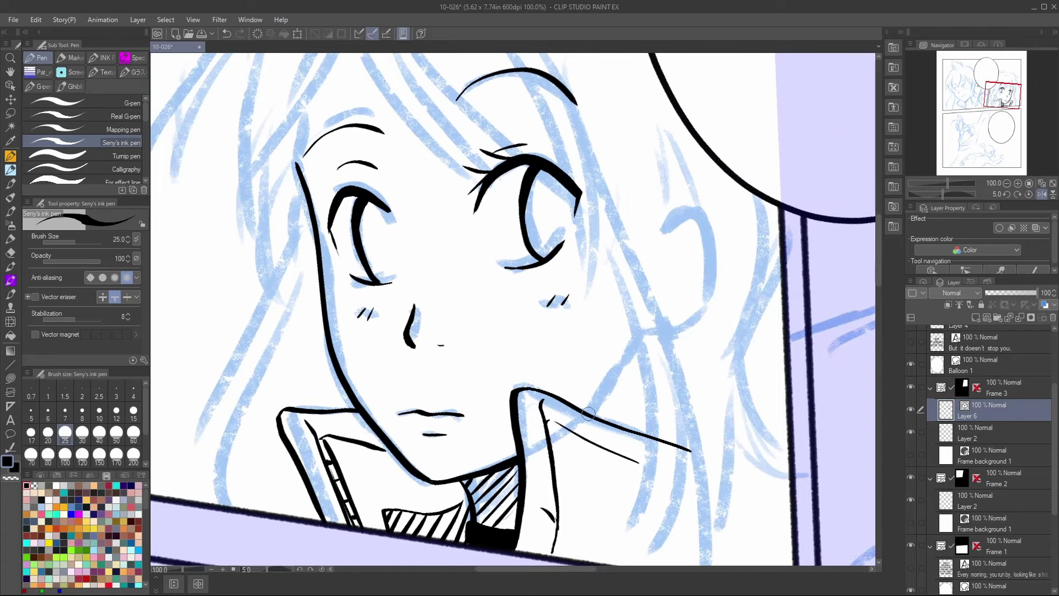
Ink the jawline from the collar up to the earlobe and the outer ear contour, cleaning up the line where they meet.
drag(588, 414, 631, 355)
mouse_move(656, 240)
mouse_down()
mouse_move(692, 209)
mouse_move(717, 265)
mouse_move(688, 320)
mouse_move(657, 348)
mouse_move(626, 355)
mouse_move(656, 349)
mouse_move(711, 290)
mouse_up()
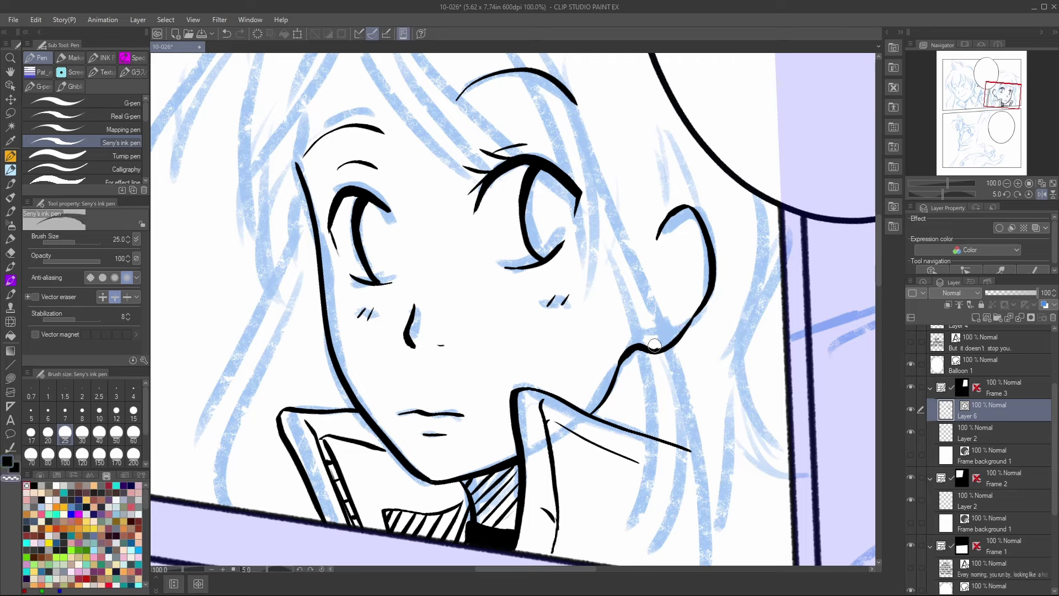
mouse_move(655, 346)
mouse_down()
mouse_move(592, 399)
mouse_move(621, 359)
mouse_move(597, 411)
mouse_up()
key(c)
mouse_move(620, 364)
mouse_down()
mouse_move(591, 411)
mouse_move(610, 383)
mouse_up()
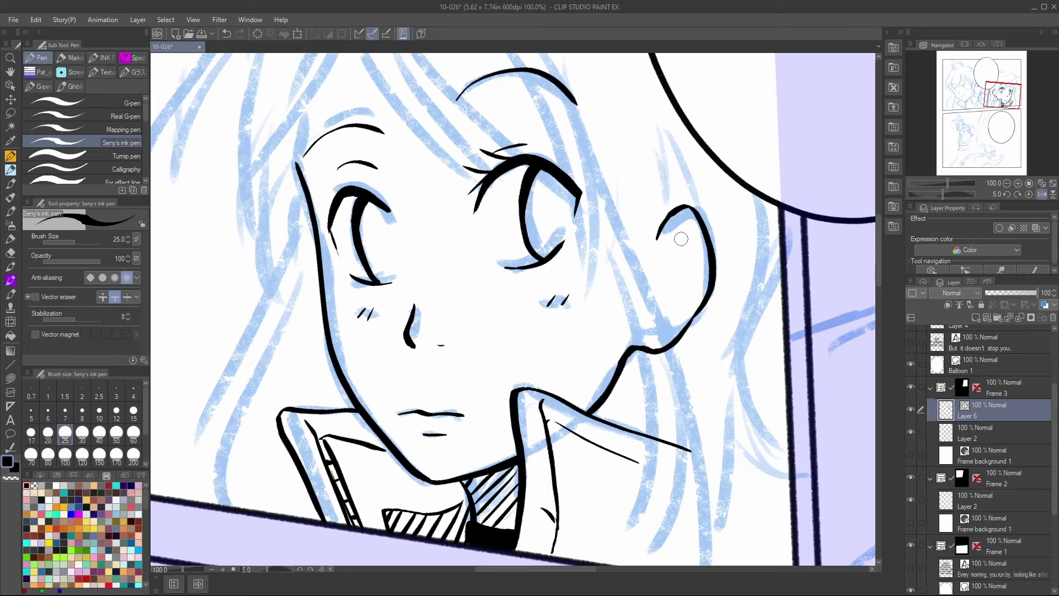
Ink the inner ear folds and add two small hoop earrings on the earlobe.
mouse_move(681, 238)
mouse_down()
mouse_move(656, 319)
mouse_move(684, 286)
mouse_move(674, 258)
mouse_move(688, 259)
mouse_move(699, 281)
mouse_up()
mouse_move(644, 356)
mouse_down()
mouse_move(652, 357)
mouse_move(646, 345)
mouse_move(681, 346)
mouse_move(648, 357)
mouse_move(649, 343)
mouse_move(686, 345)
mouse_up()
key(c)
key(c)
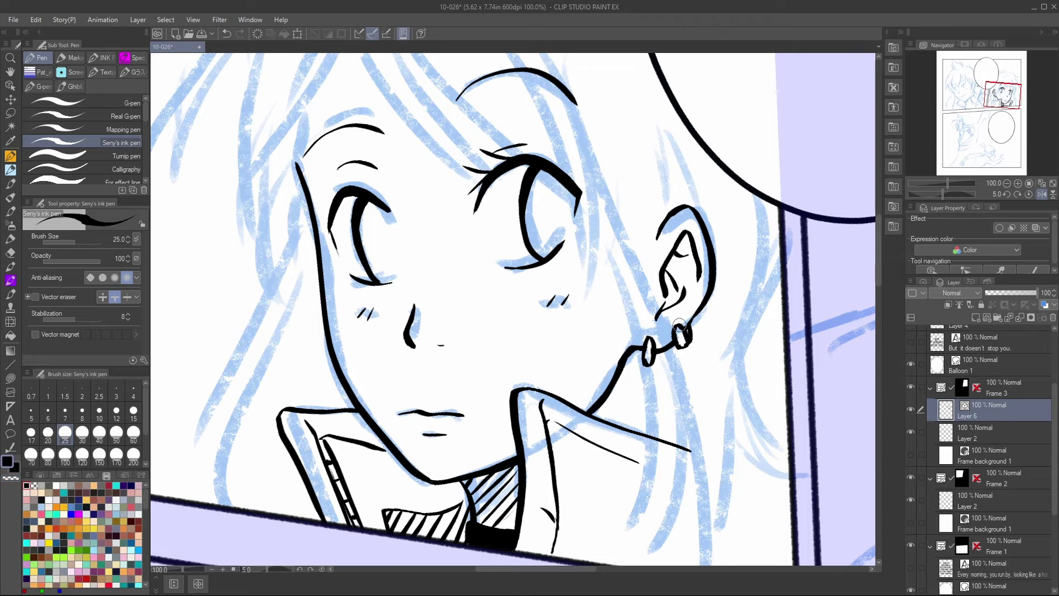
click(1041, 194)
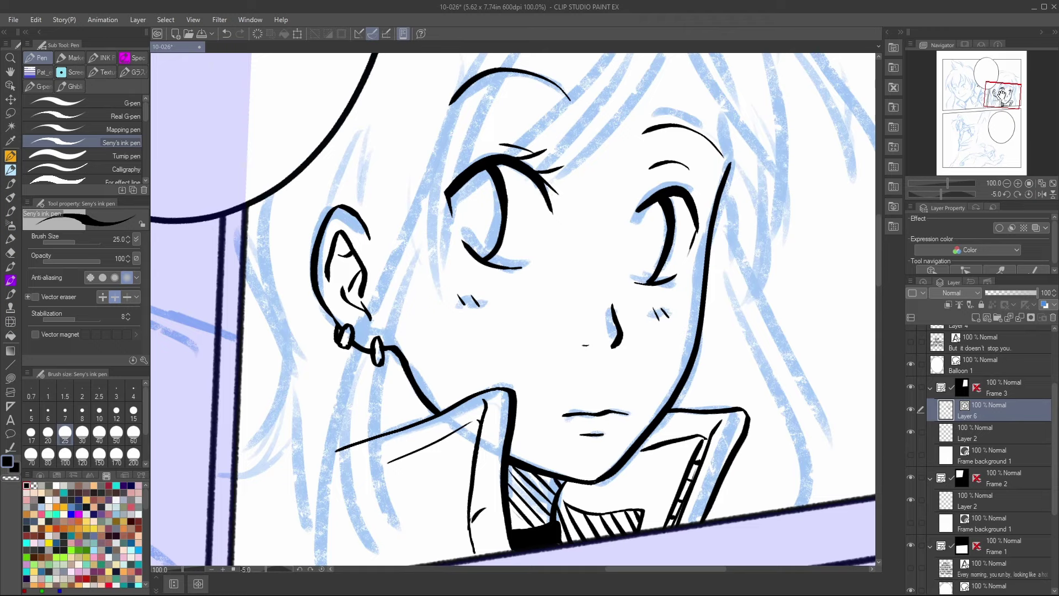
Ink the bangs sweeping from the parting across the nearer eye, plus two long strands framing that side of the face.
drag(1000, 95, 1005, 91)
mouse_move(598, 73)
mouse_down()
mouse_move(595, 156)
mouse_move(480, 313)
mouse_up()
drag(578, 136, 477, 320)
mouse_move(574, 152)
mouse_down()
mouse_move(407, 350)
mouse_move(513, 193)
mouse_up()
mouse_move(563, 117)
mouse_down()
mouse_move(407, 318)
mouse_move(372, 420)
mouse_up()
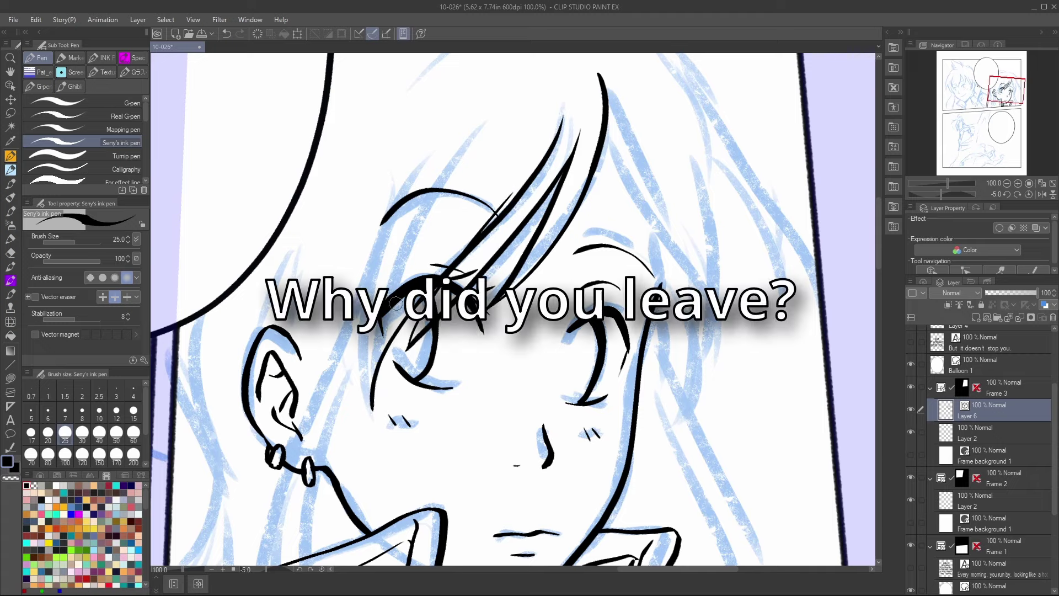
drag(492, 112, 395, 292)
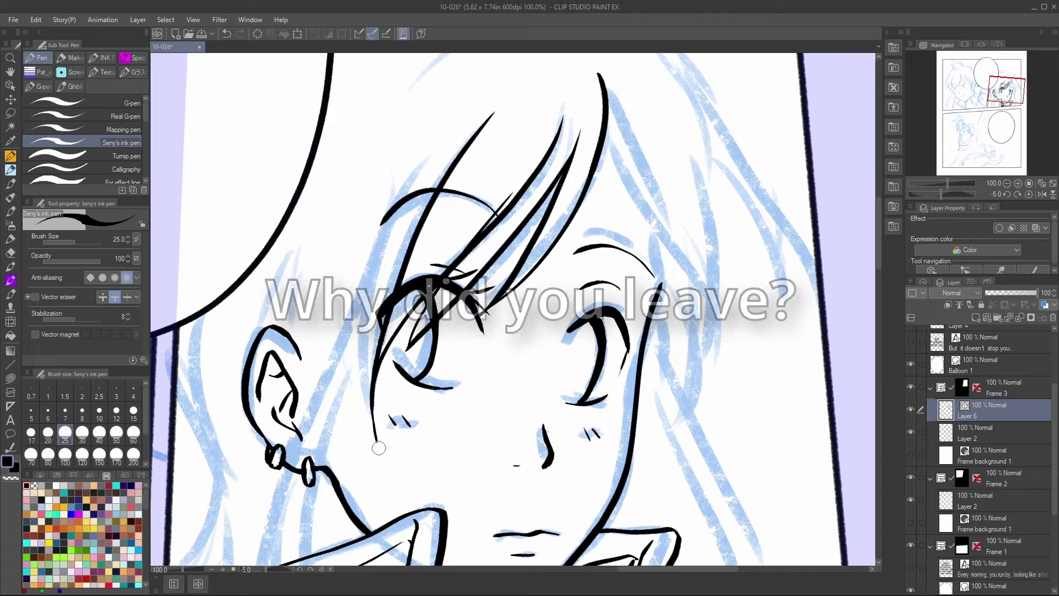
drag(379, 447, 413, 153)
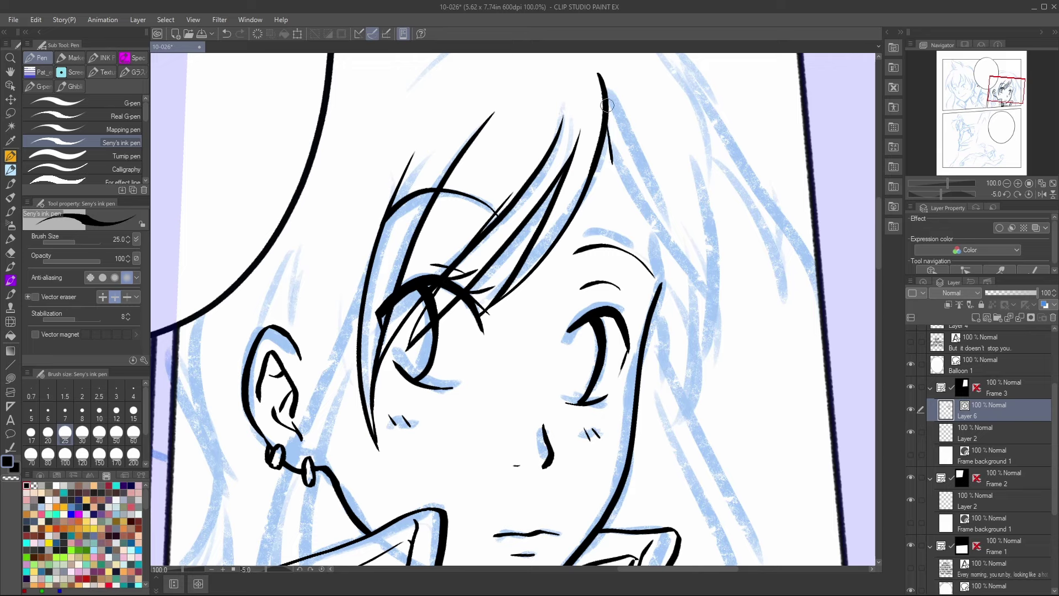
Ink the thin strands falling from the parting along the farther cheek, cleaning up where they cross the face line.
drag(606, 102, 640, 193)
drag(623, 176, 659, 301)
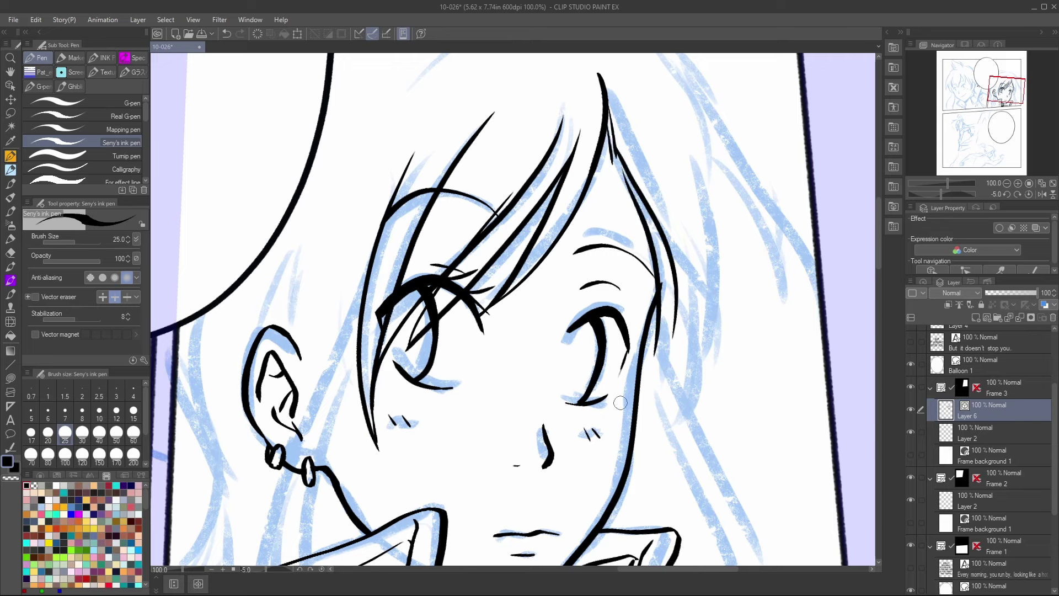
drag(660, 262, 631, 419)
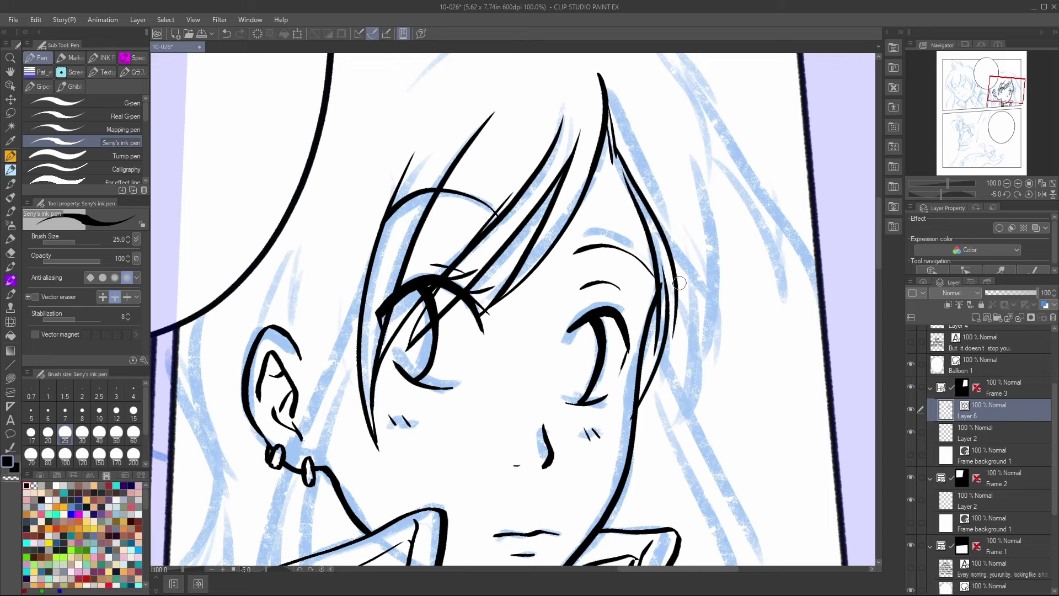
key(c)
drag(661, 280, 660, 297)
key(c)
drag(638, 429, 681, 314)
key(c)
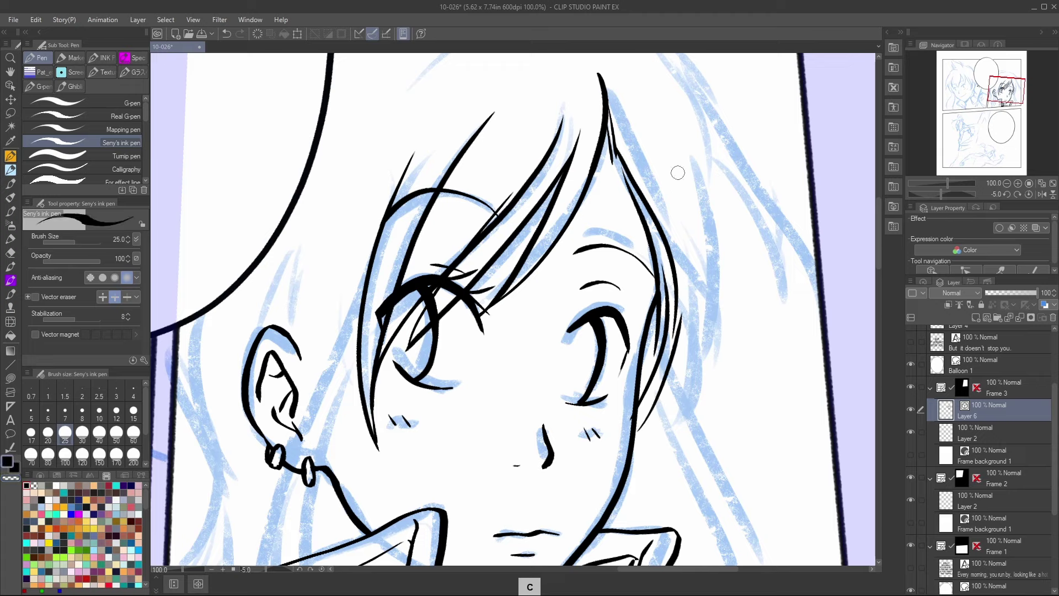
Ink a pointed hair lock on the farther side of the head and erase the overshooting line below its tip.
mouse_move(665, 112)
mouse_down()
mouse_move(727, 199)
mouse_move(739, 436)
mouse_up()
drag(700, 236, 738, 458)
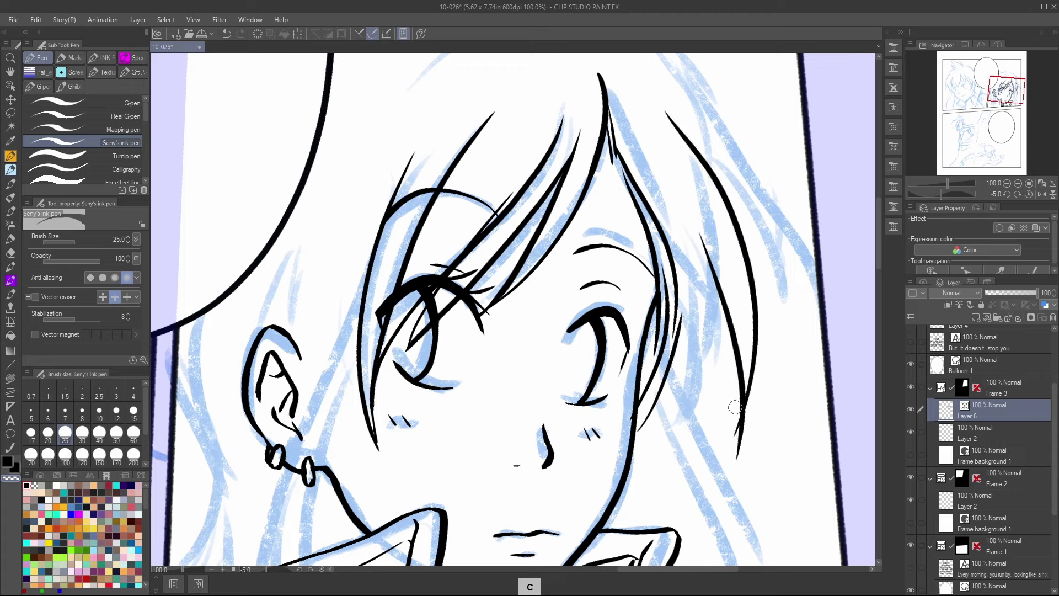
drag(734, 407, 729, 475)
drag(762, 383, 736, 453)
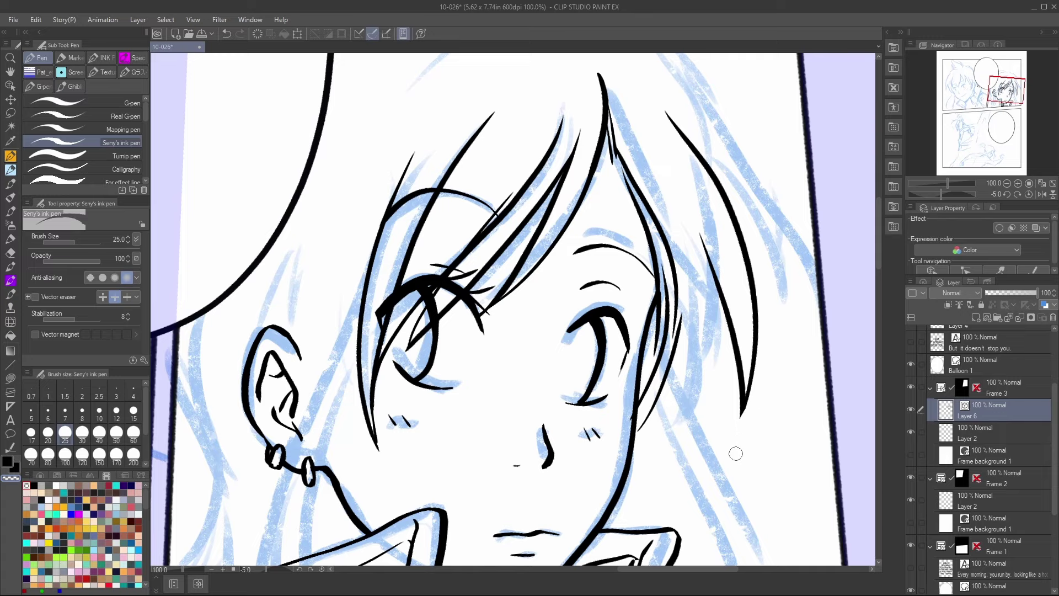
drag(1006, 93, 1005, 101)
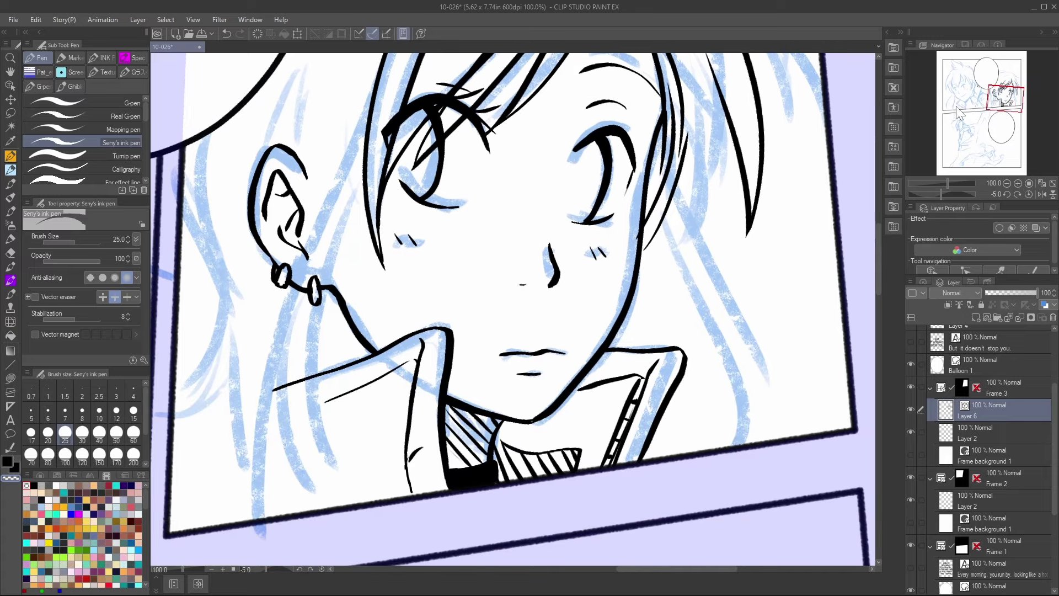
Touch up the farther cheek line and ink the long locks falling in front of the ear and over the collar.
key(c)
mouse_move(637, 230)
mouse_down()
mouse_move(632, 253)
mouse_move(632, 217)
mouse_move(631, 257)
mouse_up()
key(c)
mouse_move(313, 77)
mouse_down()
mouse_move(305, 253)
mouse_move(256, 520)
mouse_move(286, 363)
mouse_up()
mouse_move(339, 508)
mouse_down()
mouse_move(320, 340)
mouse_move(365, 117)
mouse_up()
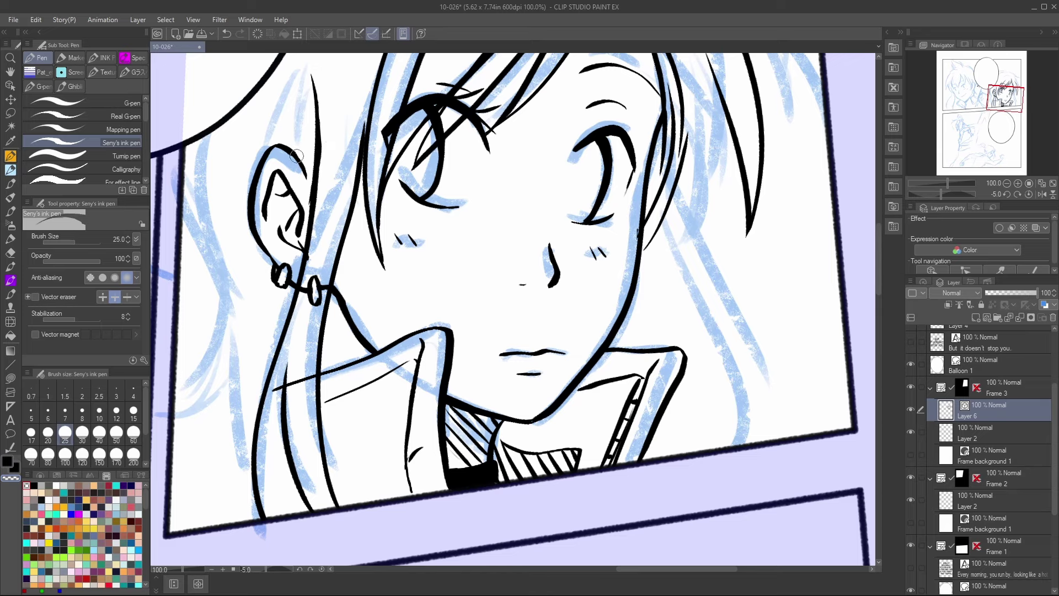
Add fine strands beside the ear and under the earlobe, and erase the collar line crossing the front lock.
key(c)
mouse_move(298, 159)
mouse_down()
mouse_move(307, 126)
mouse_move(311, 182)
mouse_up()
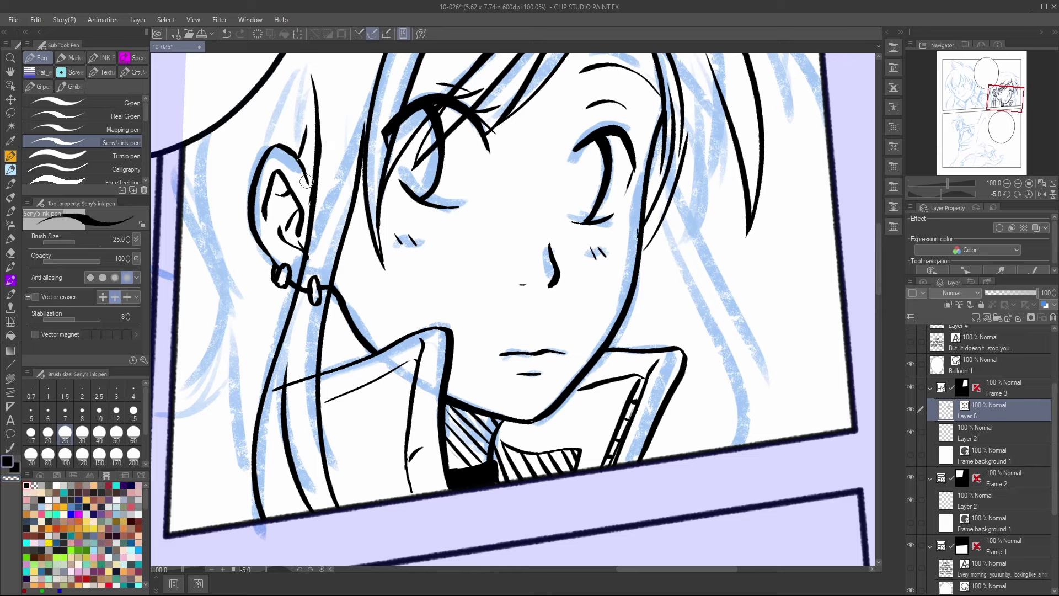
mouse_move(331, 309)
mouse_down()
mouse_move(334, 366)
mouse_move(325, 361)
mouse_up()
mouse_move(333, 332)
mouse_down()
mouse_move(325, 361)
mouse_move(288, 378)
mouse_move(304, 377)
mouse_up()
key(c)
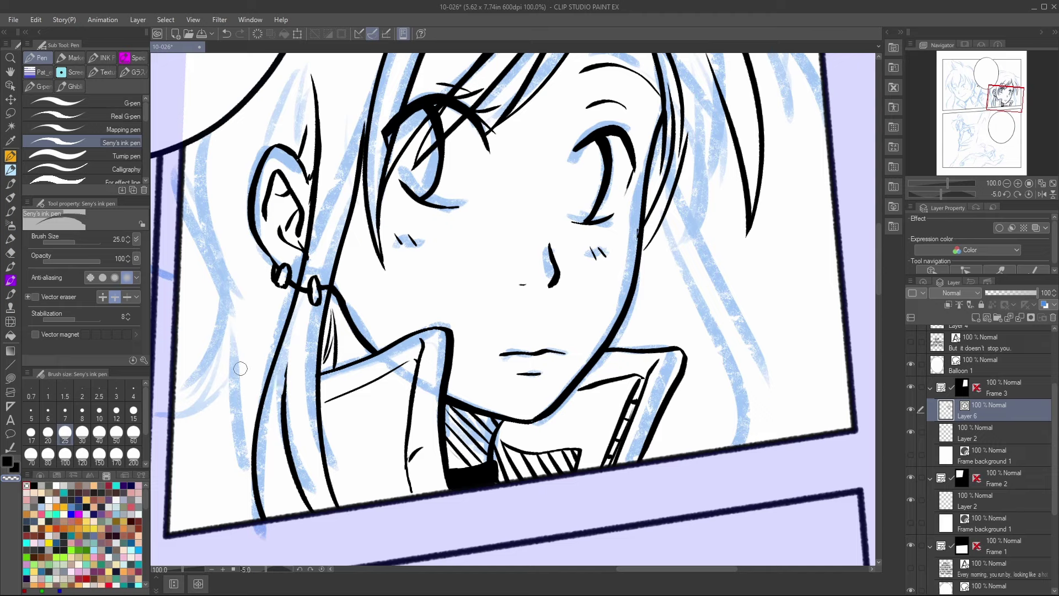
Ink the flowing hair locks behind the ear, down to the panel's lower border and out to its side border.
key(c)
drag(243, 226, 212, 372)
mouse_move(245, 251)
mouse_down()
mouse_move(176, 384)
mouse_move(174, 406)
mouse_up()
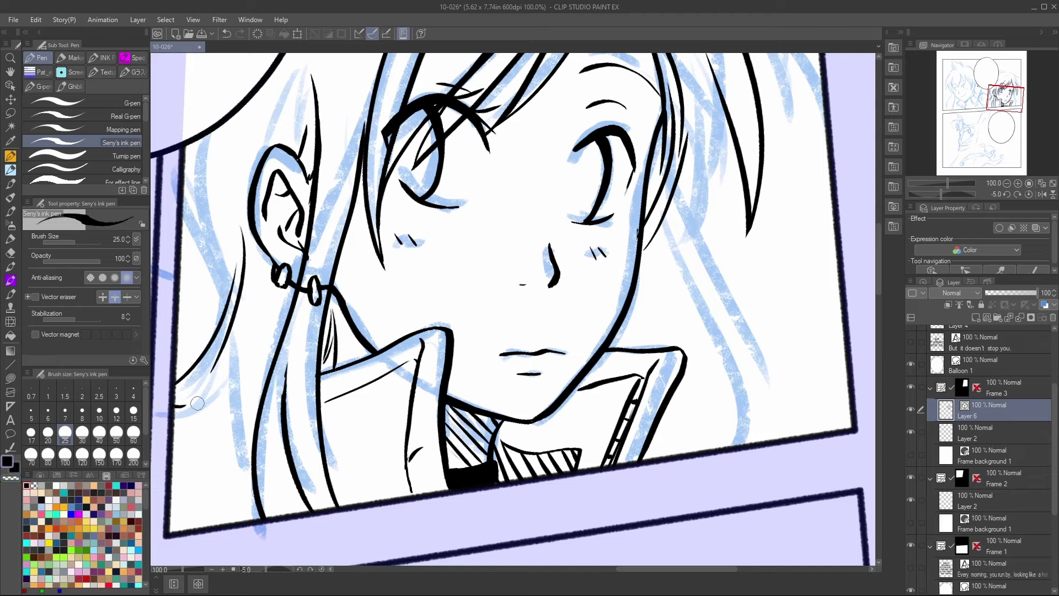
drag(237, 361, 175, 407)
drag(247, 311, 197, 526)
drag(227, 436, 216, 525)
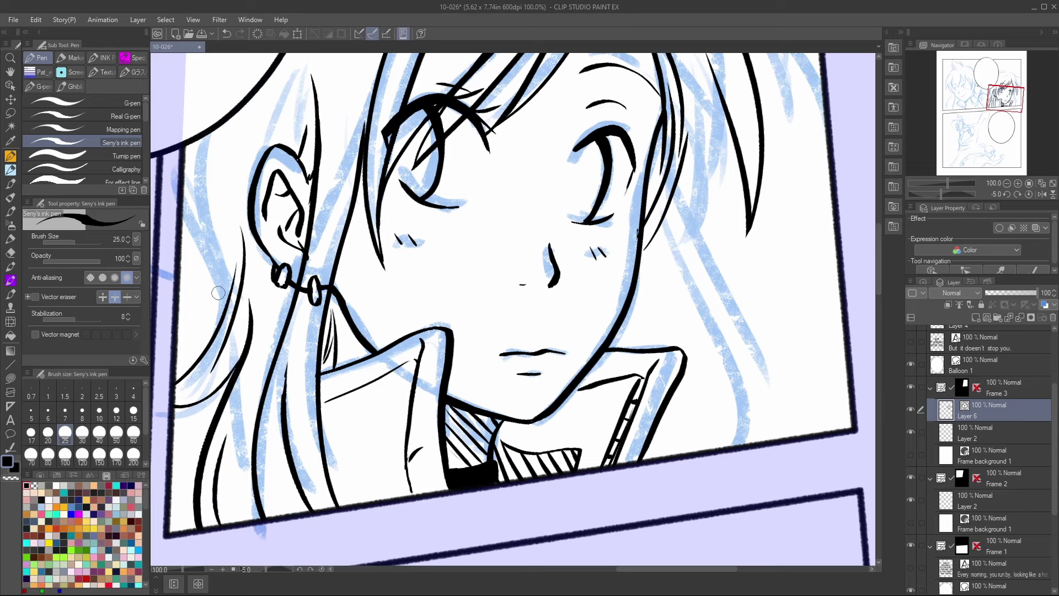
mouse_move(208, 344)
mouse_down()
mouse_move(217, 306)
mouse_move(182, 150)
mouse_up()
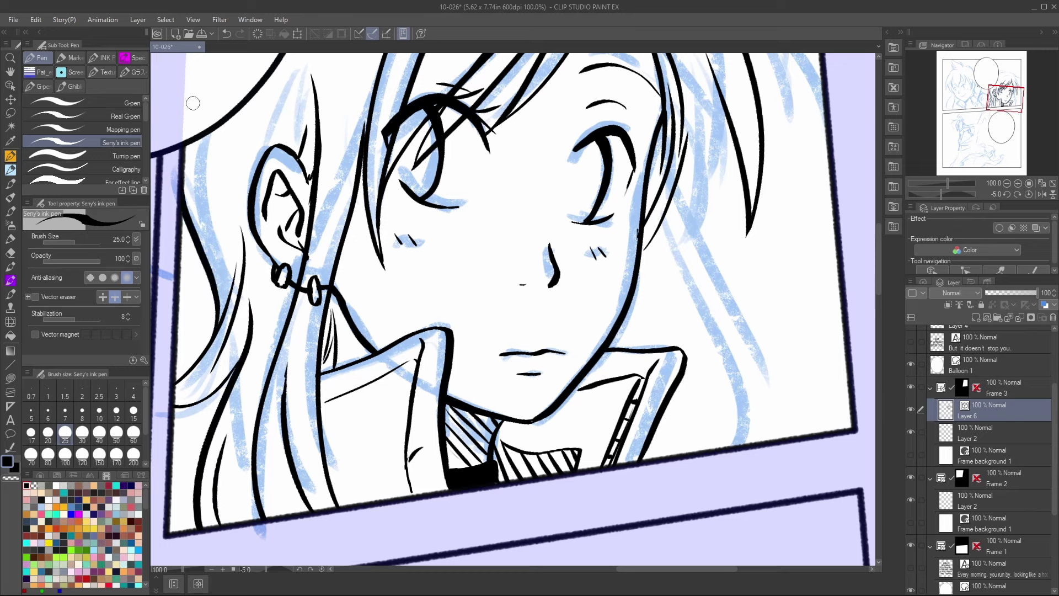
Ink the long wavy locks on the farther side of the face, falling past the collar toward the panel's lower border.
drag(686, 146, 781, 423)
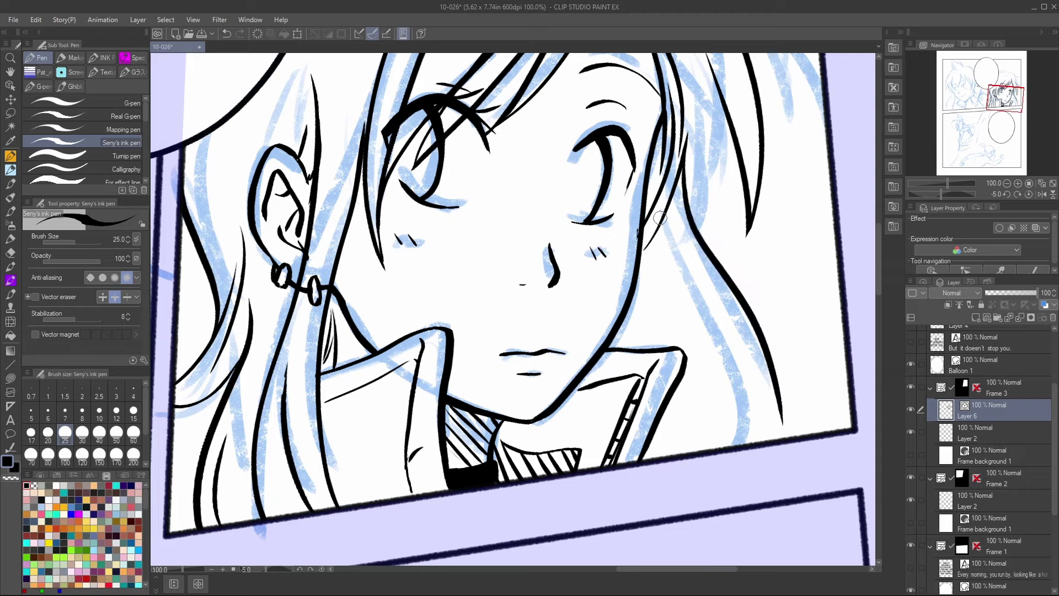
drag(664, 220, 755, 441)
drag(717, 305, 748, 410)
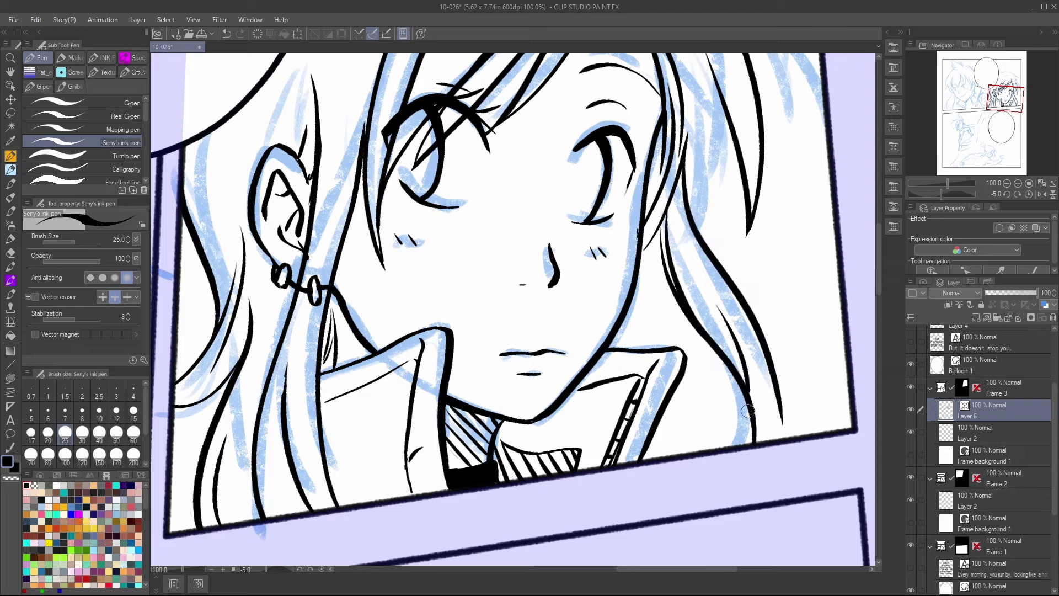
drag(715, 358, 718, 448)
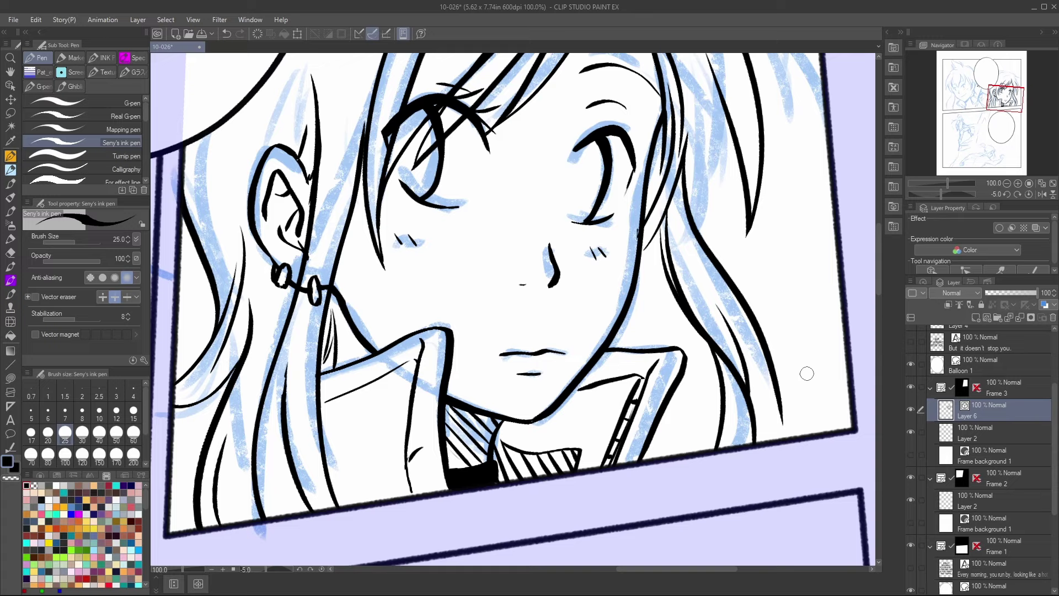
drag(778, 401, 783, 440)
Ink the curved crown line above the bangs and the top hair outline from the speech balloon to the panel border.
scroll(716, 237, up, 3)
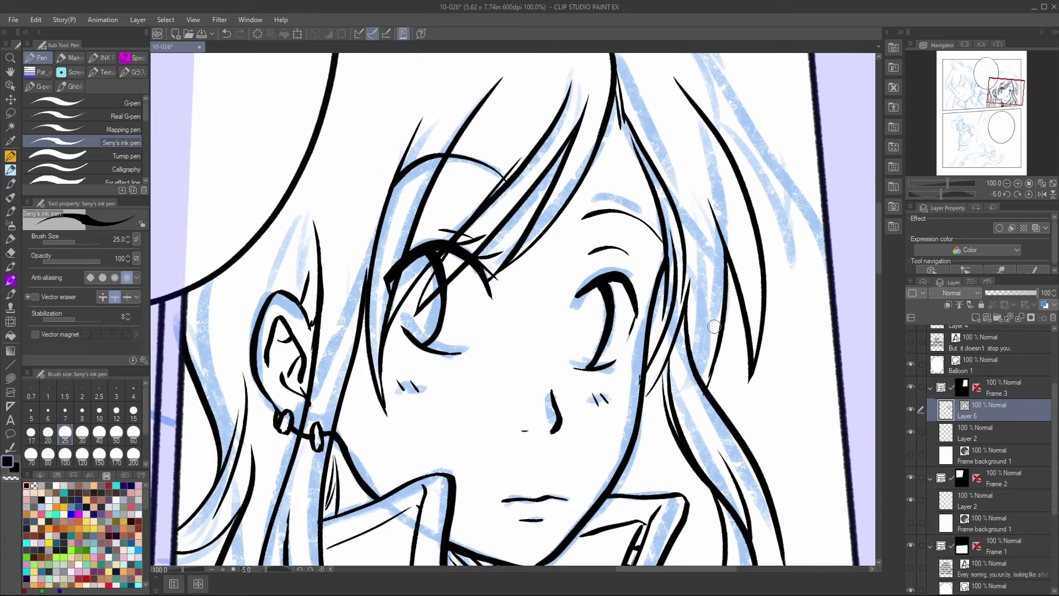
drag(1007, 94, 1008, 87)
mouse_move(562, 164)
mouse_down()
mouse_move(509, 136)
mouse_move(357, 217)
mouse_up()
drag(1004, 88, 1001, 82)
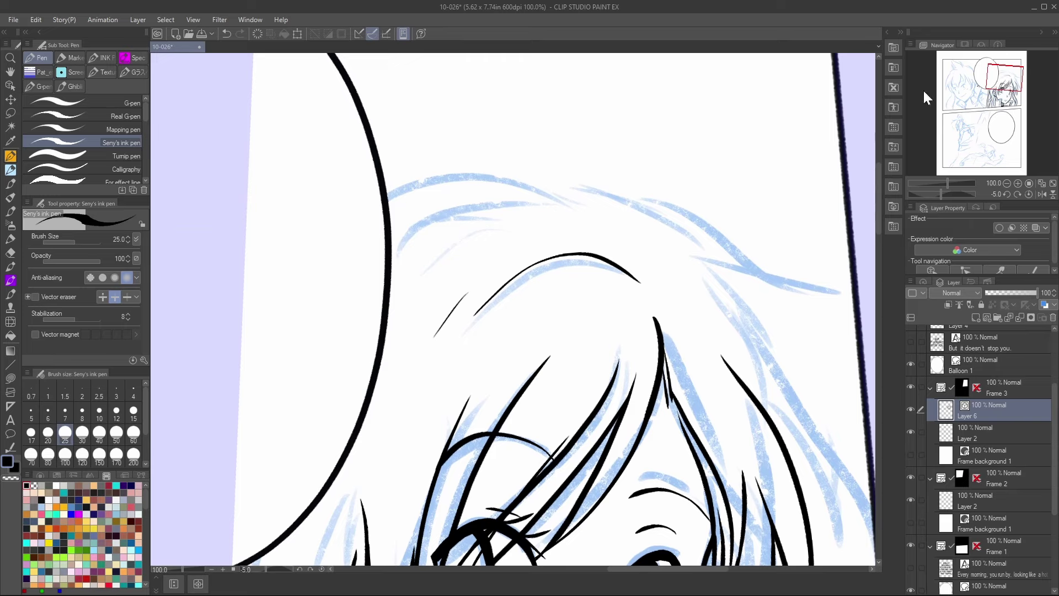
mouse_move(389, 192)
mouse_down()
mouse_move(444, 177)
mouse_move(576, 203)
mouse_up()
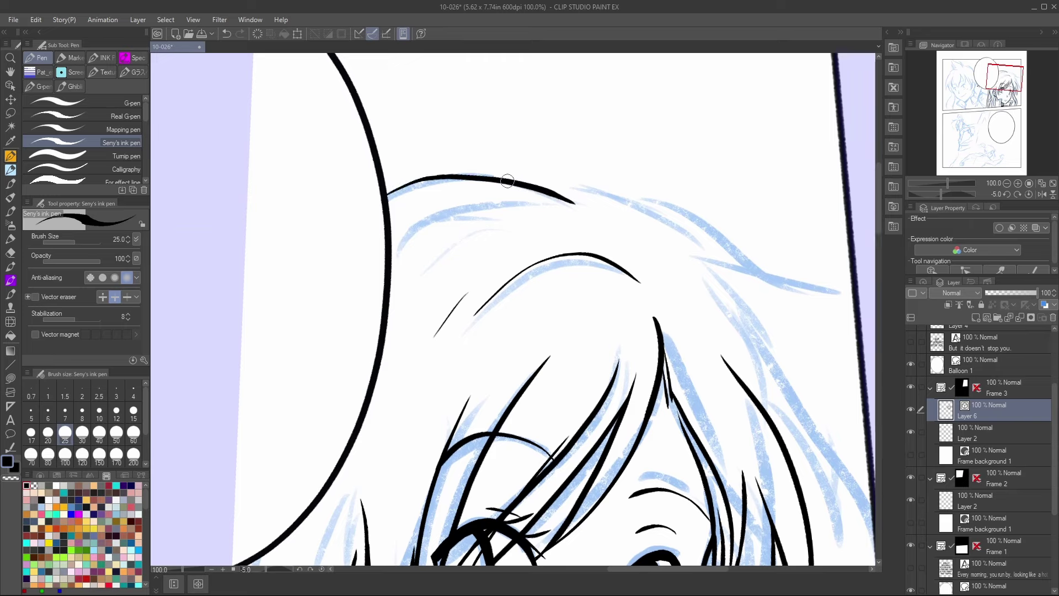
mouse_move(508, 180)
mouse_down()
mouse_move(633, 196)
mouse_move(855, 302)
mouse_up()
drag(745, 309, 856, 301)
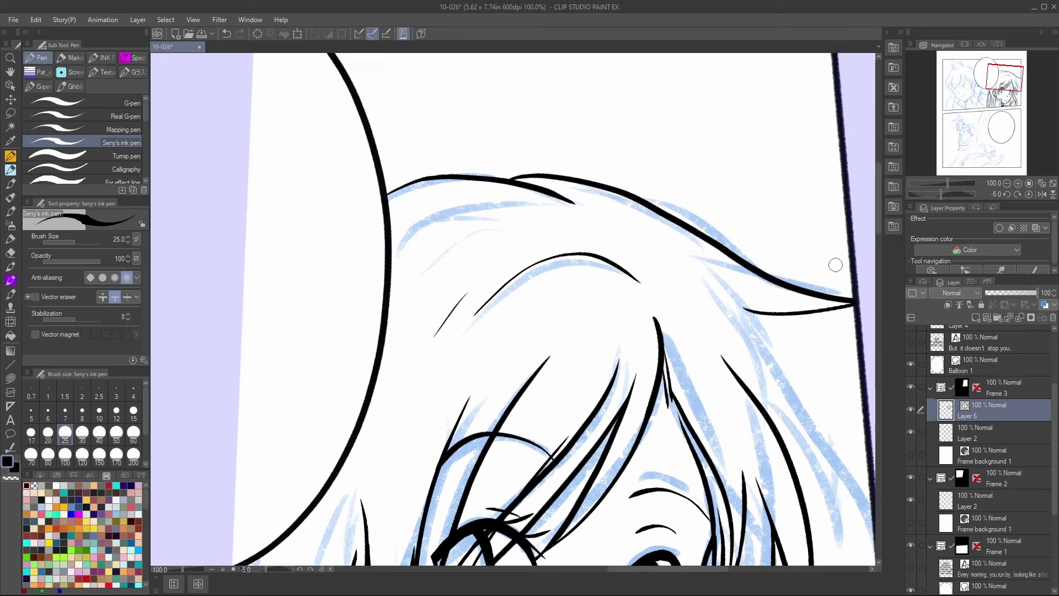
Ink the outer lock from below the crown to the panel border, undoing the first attempt, and close its underside.
mouse_move(700, 265)
mouse_down()
mouse_move(747, 309)
mouse_move(834, 534)
mouse_up()
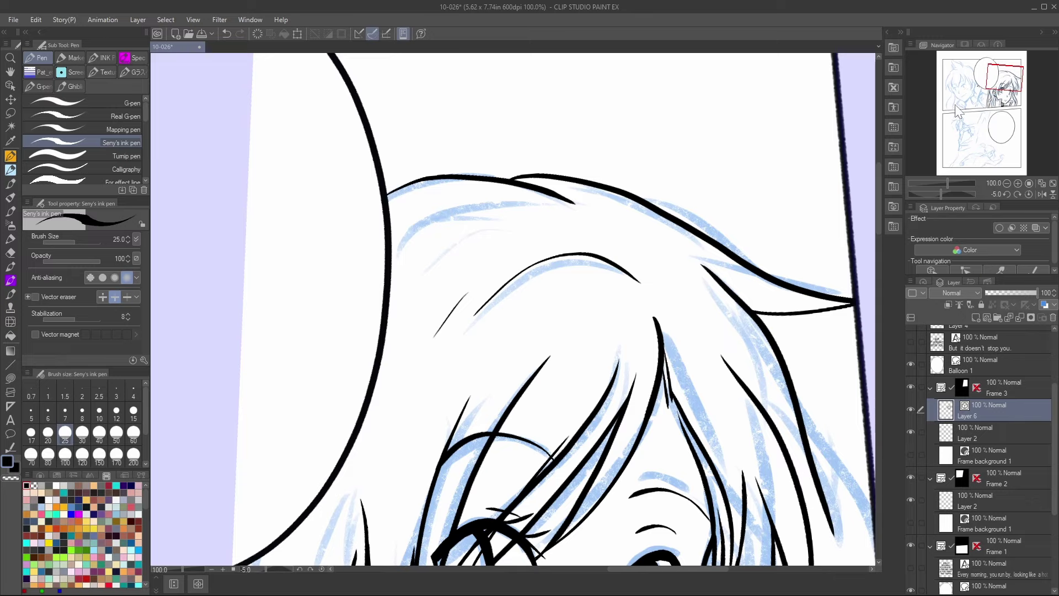
key(ctrl+z)
drag(1001, 83, 1013, 92)
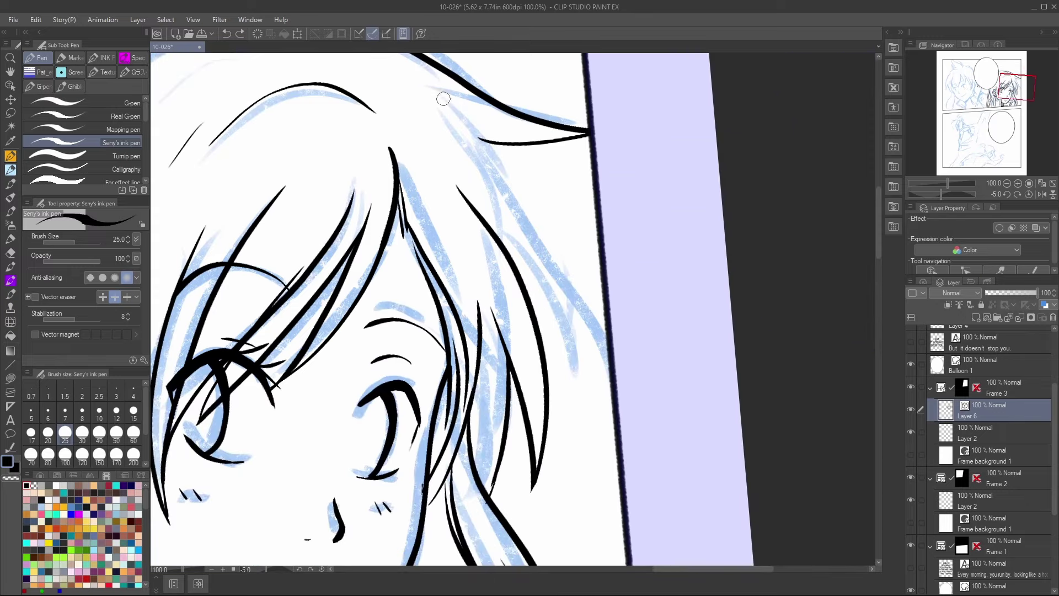
drag(486, 144, 607, 333)
drag(525, 291, 599, 343)
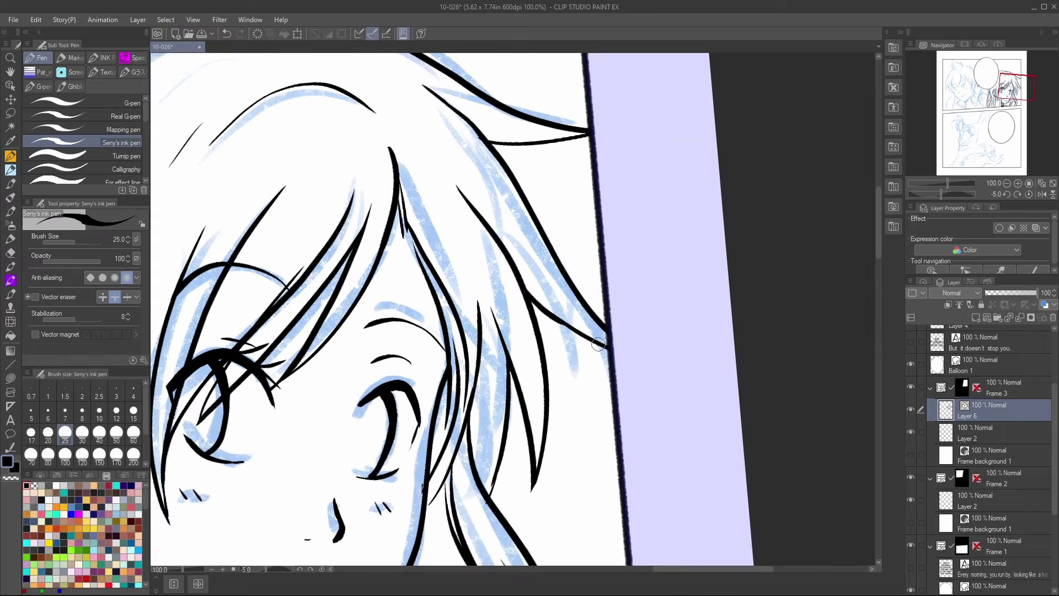
Ink the missing side contour of the iris in the farther eye and in the nearer eye.
click(1007, 183)
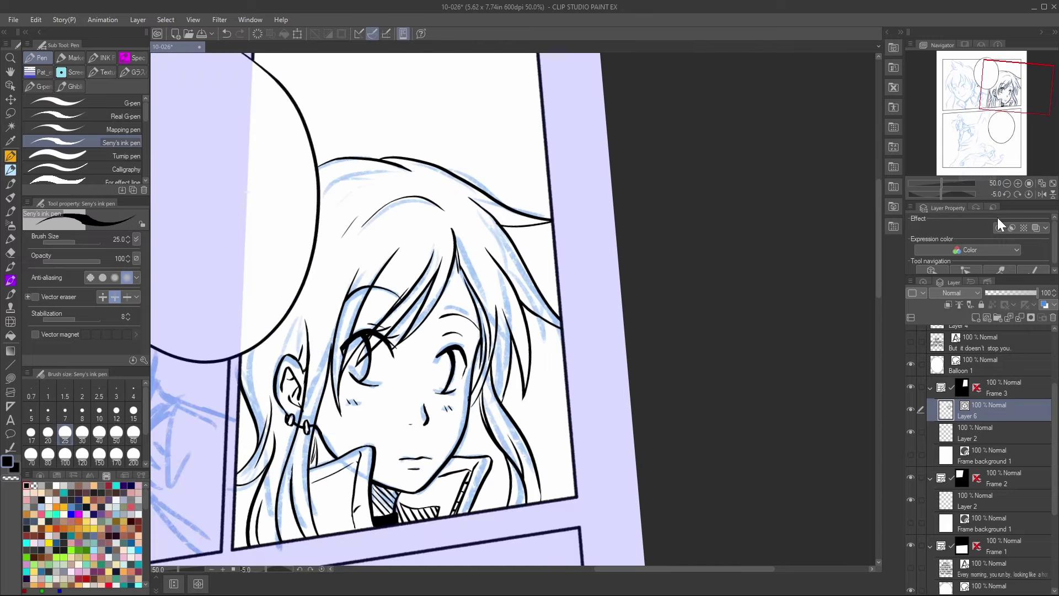
click(1017, 183)
click(1017, 183)
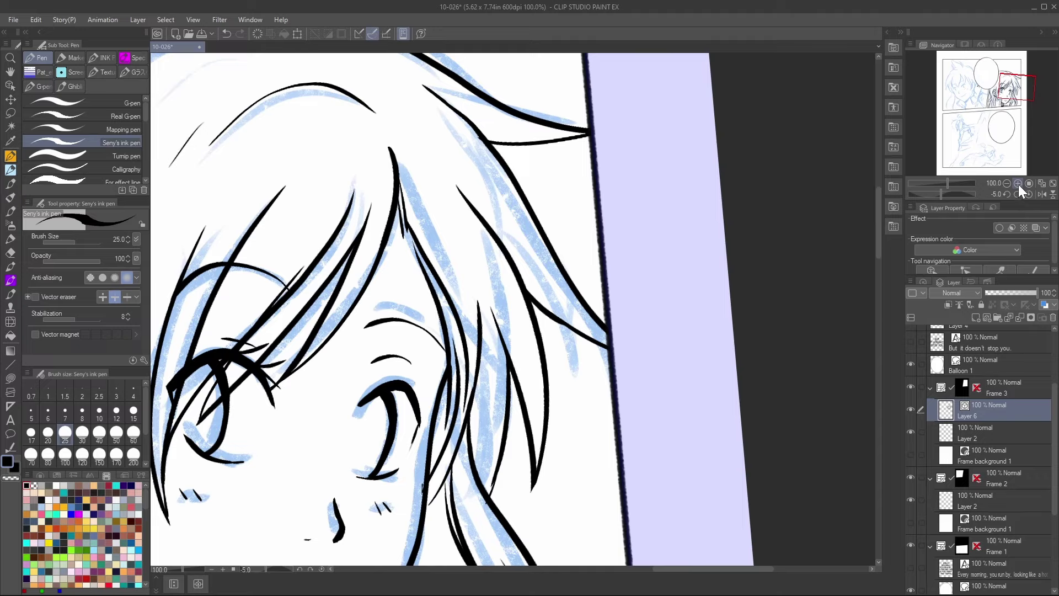
click(1014, 91)
drag(1013, 91, 1006, 94)
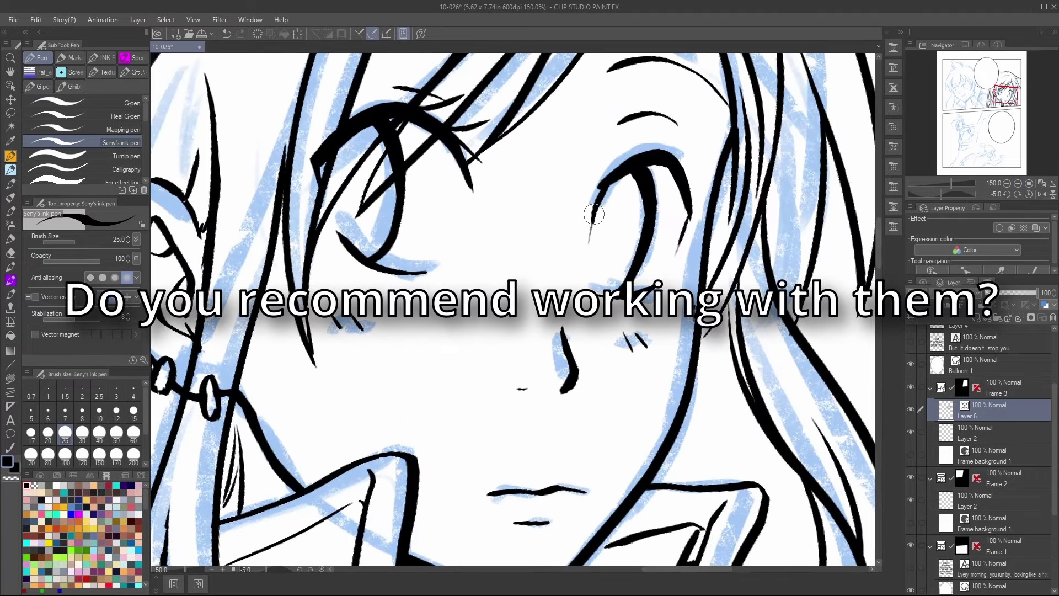
drag(595, 207, 586, 282)
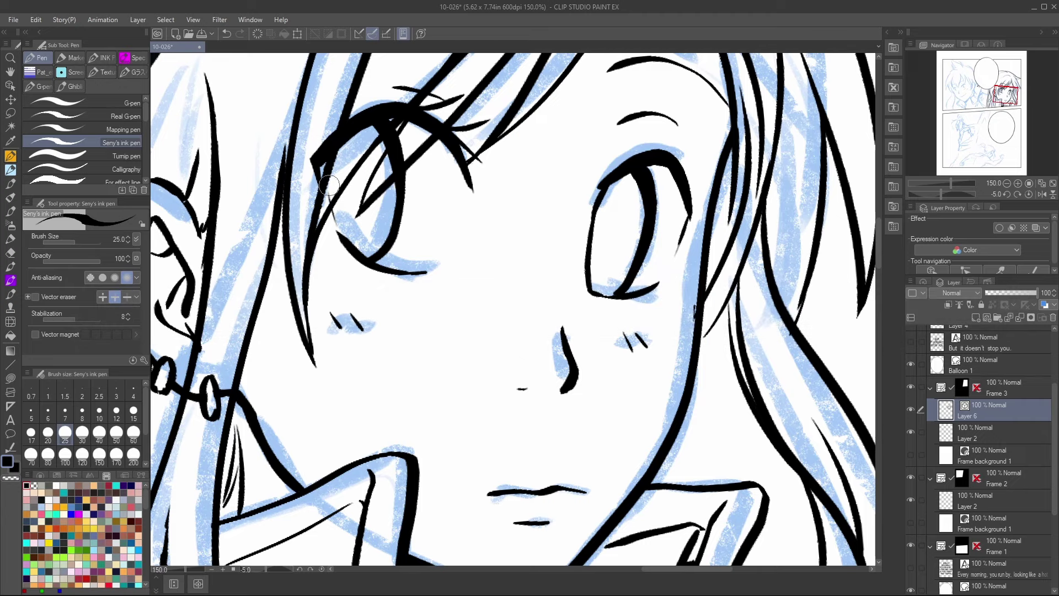
drag(342, 232, 329, 193)
Outline a small highlight at the top of each iris and erase the lines running through it.
key(c)
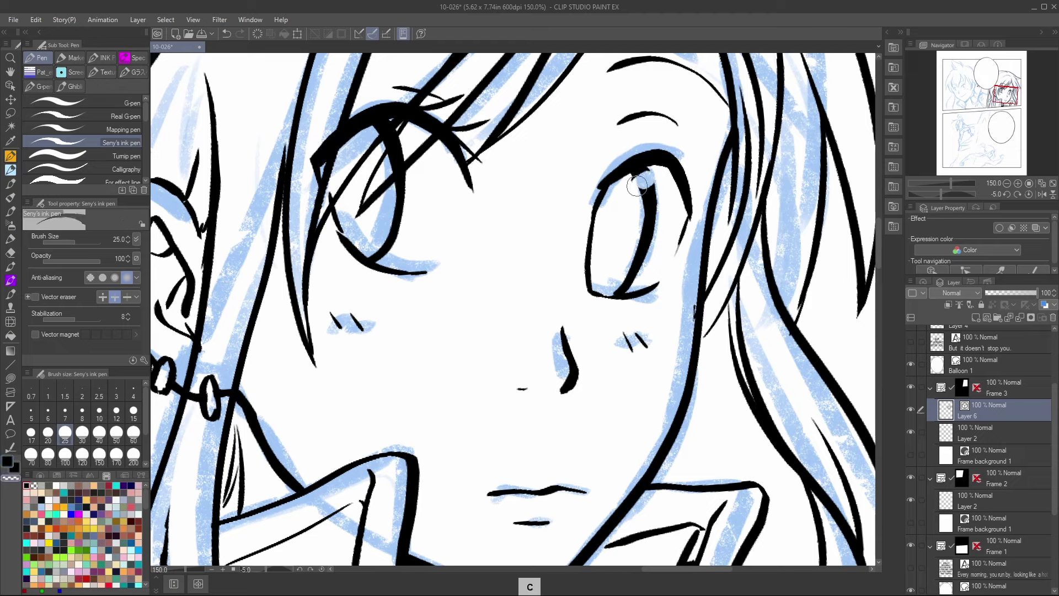
key(c)
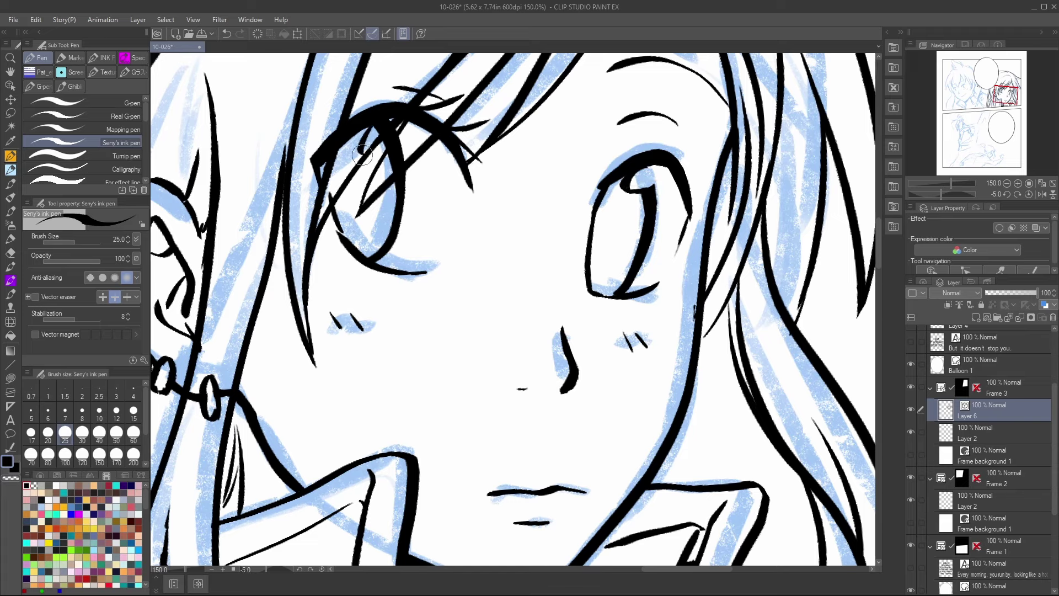
key(c)
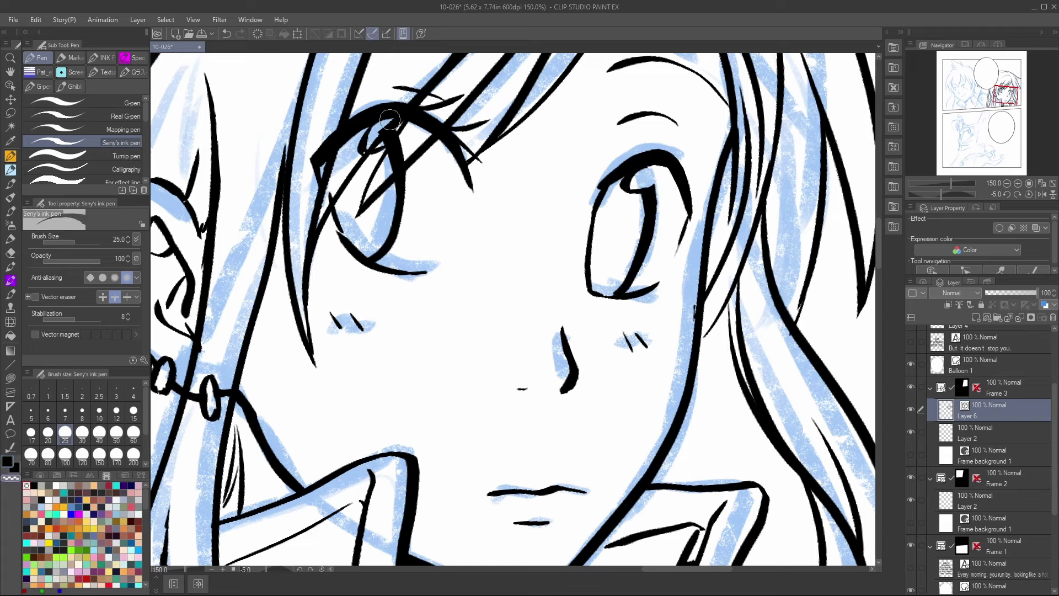
mouse_move(380, 132)
mouse_down()
mouse_move(401, 121)
mouse_move(382, 125)
mouse_move(369, 153)
mouse_move(411, 102)
mouse_move(366, 150)
mouse_up()
key(c)
Fill the upper inner part of both irises with black, and set the brush size to 17.
mouse_move(622, 184)
mouse_down()
mouse_move(598, 205)
mouse_move(620, 198)
mouse_move(601, 207)
mouse_move(624, 185)
mouse_move(604, 213)
mouse_move(620, 177)
mouse_move(591, 261)
mouse_move(618, 182)
mouse_move(593, 248)
mouse_move(574, 215)
mouse_up()
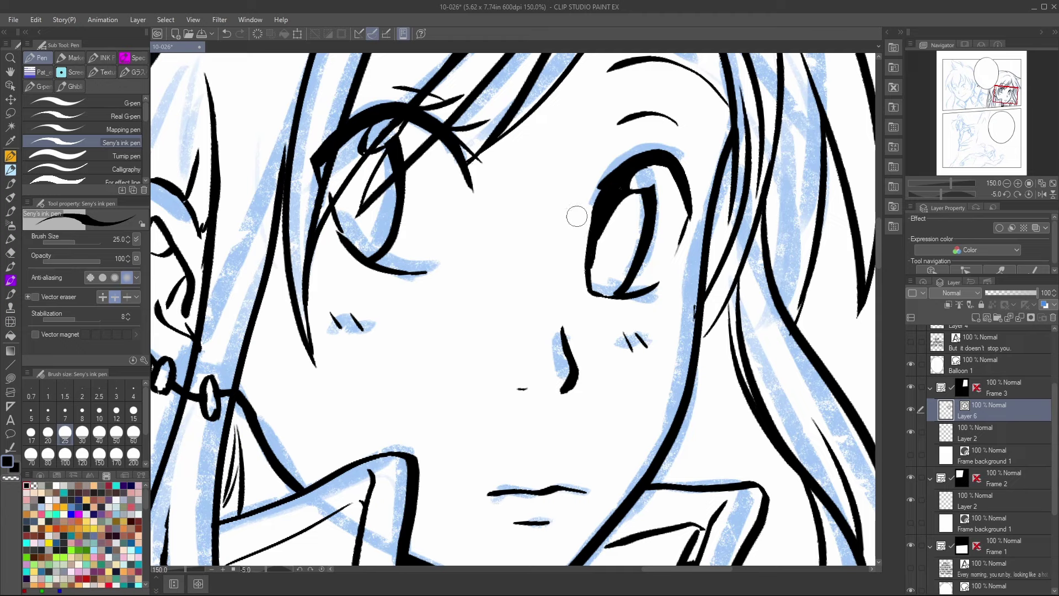
mouse_move(333, 202)
mouse_down()
mouse_move(344, 136)
mouse_move(335, 167)
mouse_move(343, 237)
mouse_move(351, 143)
mouse_move(370, 124)
mouse_move(336, 171)
mouse_move(360, 126)
mouse_move(341, 179)
mouse_up()
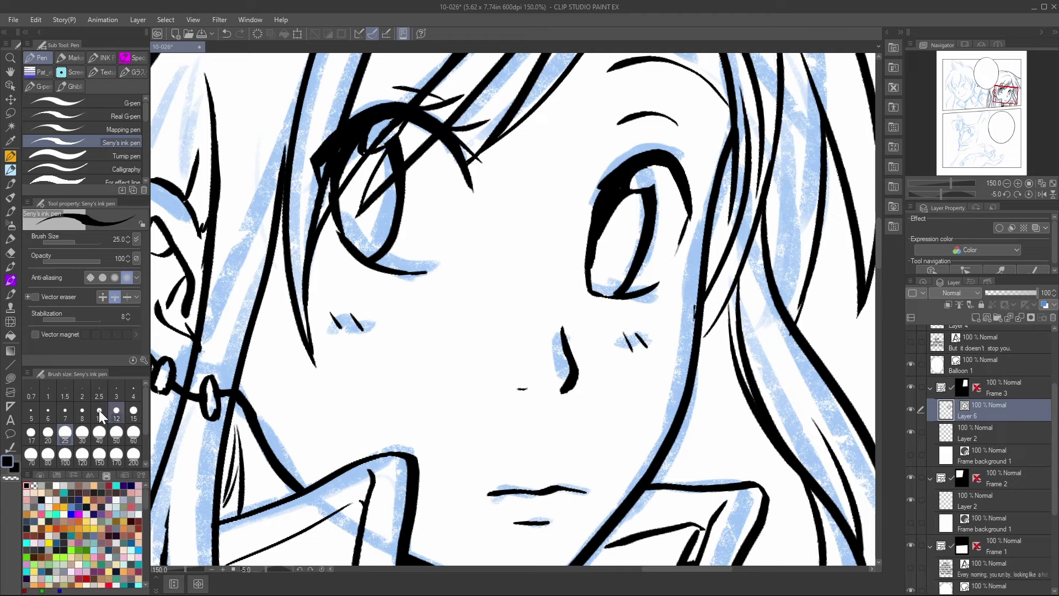
click(33, 435)
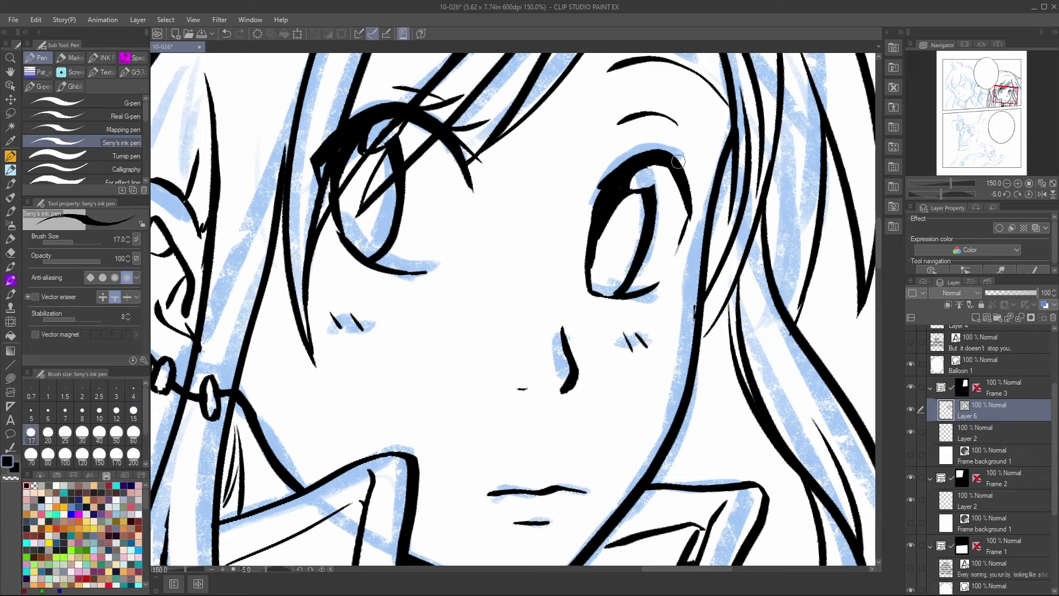
Hatch the upper part of both of the girl's irises diagonally and ink a black pupil in each eye.
mouse_move(642, 192)
mouse_down()
mouse_move(601, 223)
mouse_move(649, 199)
mouse_move(600, 246)
mouse_move(629, 198)
mouse_move(603, 213)
mouse_up()
mouse_move(363, 137)
mouse_down()
mouse_move(341, 154)
mouse_move(336, 181)
mouse_up()
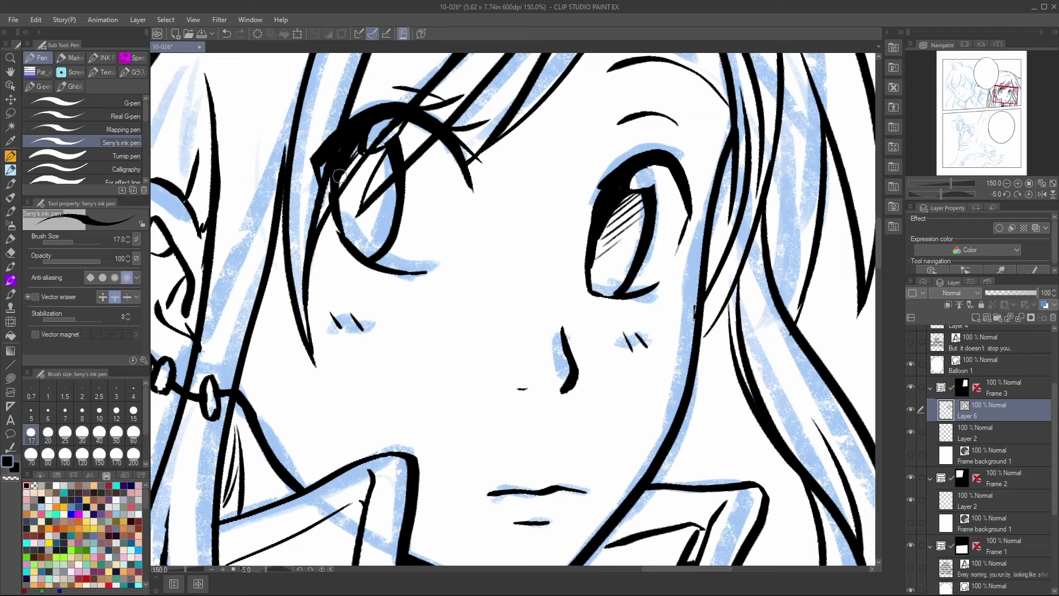
mouse_move(380, 153)
mouse_down()
mouse_move(333, 189)
mouse_move(345, 194)
mouse_move(336, 207)
mouse_up()
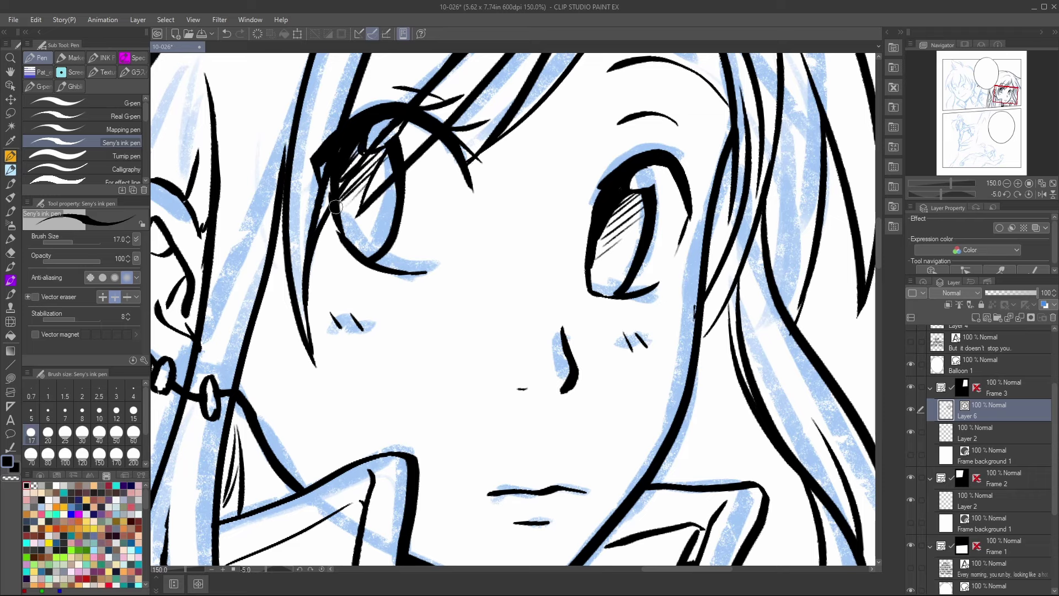
mouse_move(611, 214)
mouse_down()
mouse_move(615, 259)
mouse_move(626, 205)
mouse_up()
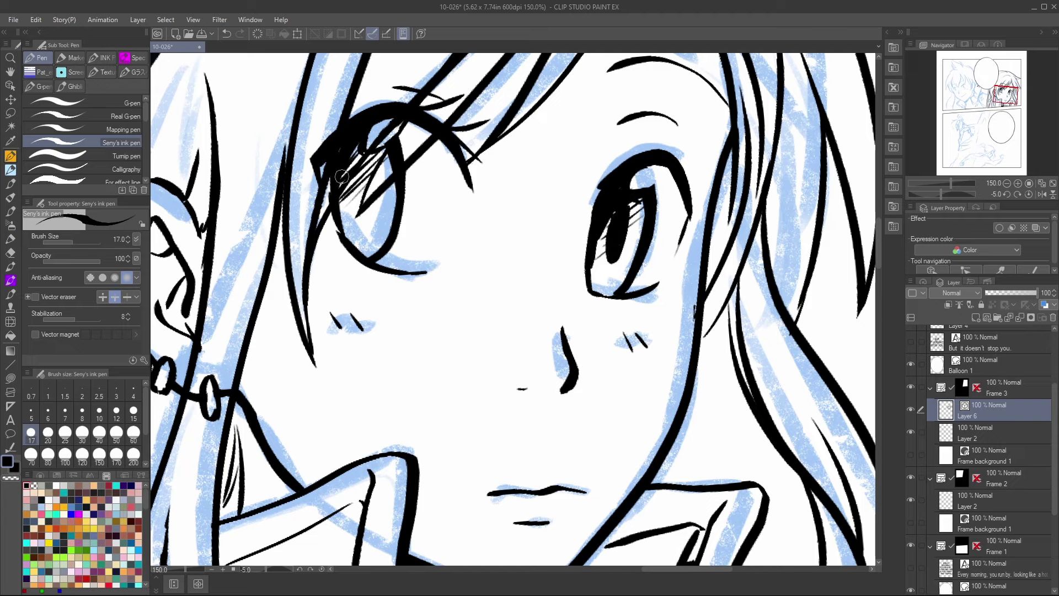
mouse_move(342, 176)
mouse_down()
mouse_move(360, 199)
mouse_move(357, 187)
mouse_up()
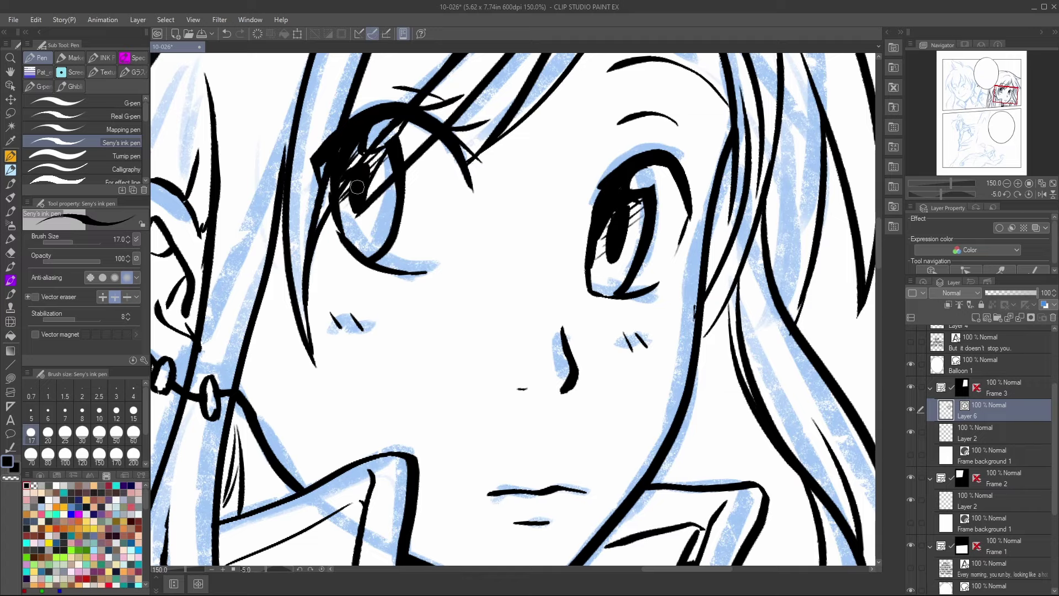
mouse_move(356, 151)
mouse_down()
mouse_move(356, 165)
mouse_move(378, 154)
mouse_move(369, 158)
mouse_up()
Erase the nose-side contour of the iris in the girl's farther eye, redraw it thinner and add short hatching beside it.
click(1006, 183)
click(1007, 183)
click(1007, 183)
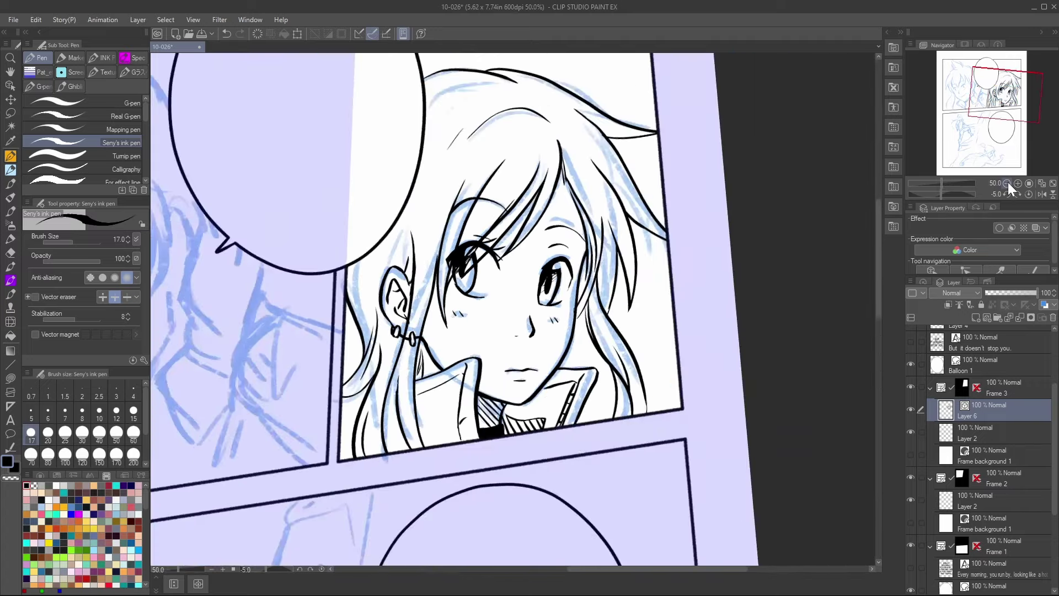
click(1007, 183)
click(1018, 183)
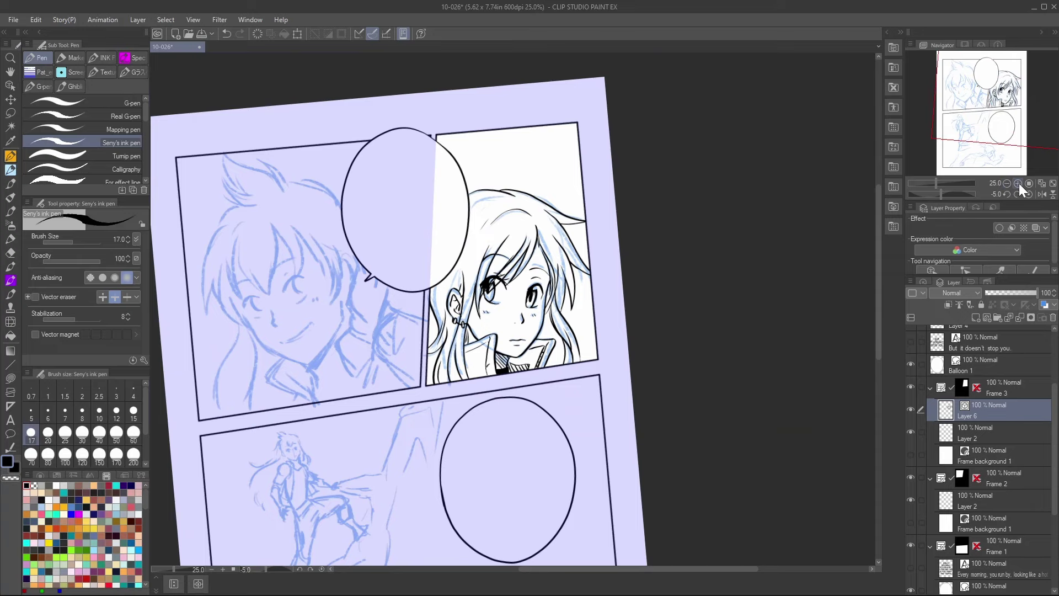
click(1017, 183)
click(1017, 183)
click(1017, 183)
click(1017, 183)
key(c)
drag(586, 248, 591, 292)
drag(591, 224, 589, 267)
drag(595, 201, 588, 245)
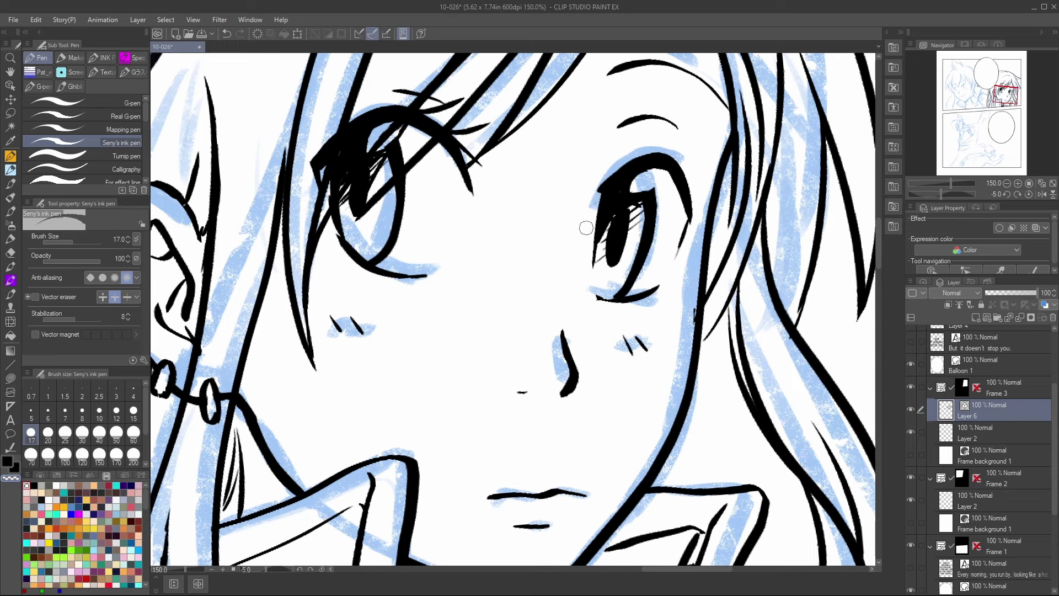
key(c)
mouse_move(590, 213)
mouse_down()
mouse_move(617, 176)
mouse_move(594, 252)
mouse_move(598, 300)
mouse_up()
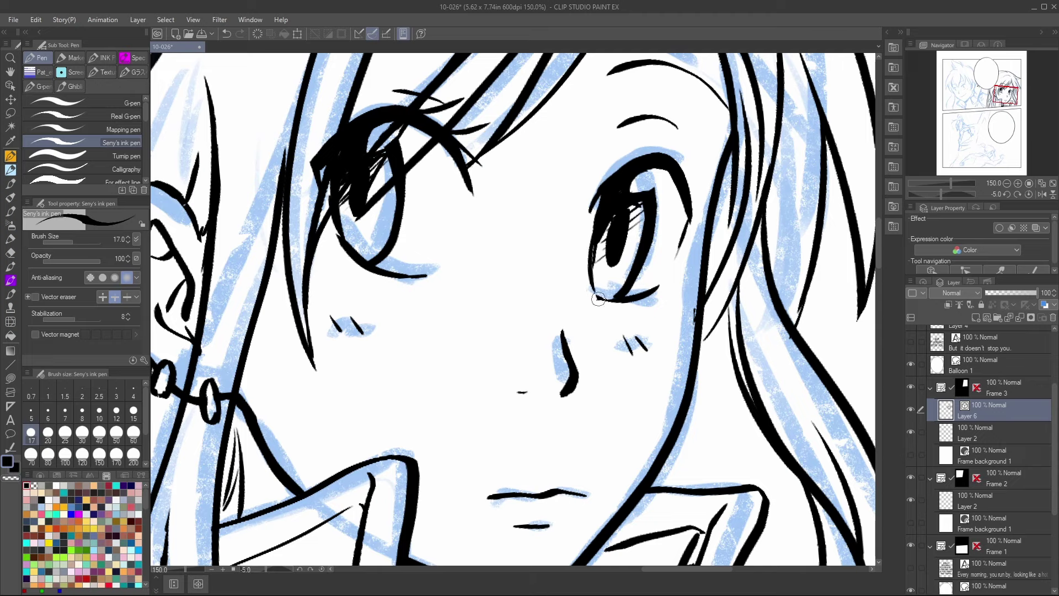
drag(591, 265, 601, 300)
drag(596, 249, 607, 245)
Outline a small oval highlight low in each of the girl's irises and darken the pupils and surrounding shading.
click(1007, 183)
click(1006, 183)
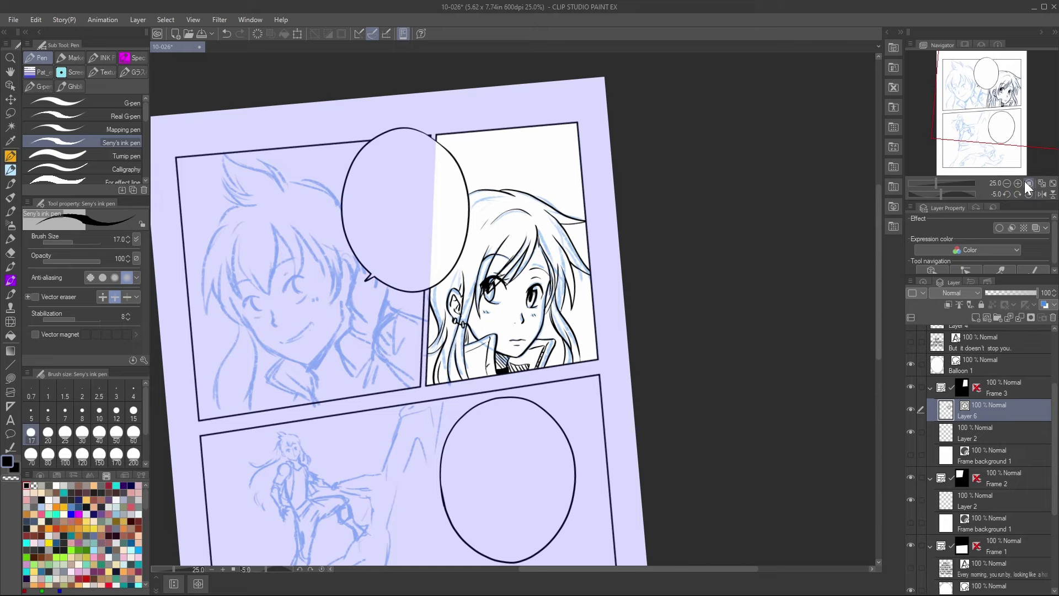
click(1027, 183)
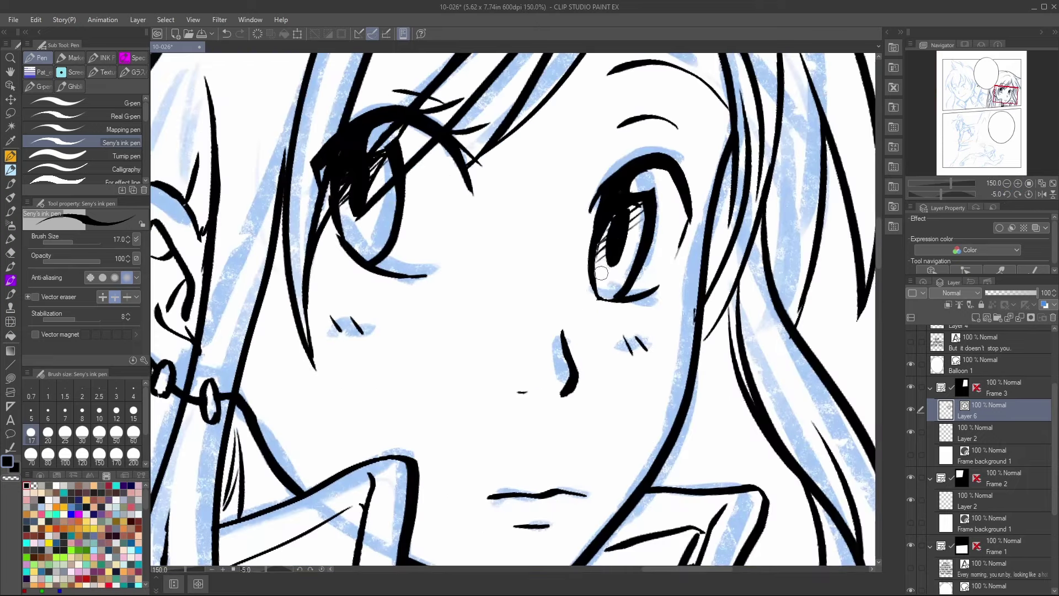
drag(598, 276, 603, 290)
mouse_move(345, 232)
mouse_down()
mouse_move(353, 219)
mouse_move(354, 248)
mouse_up()
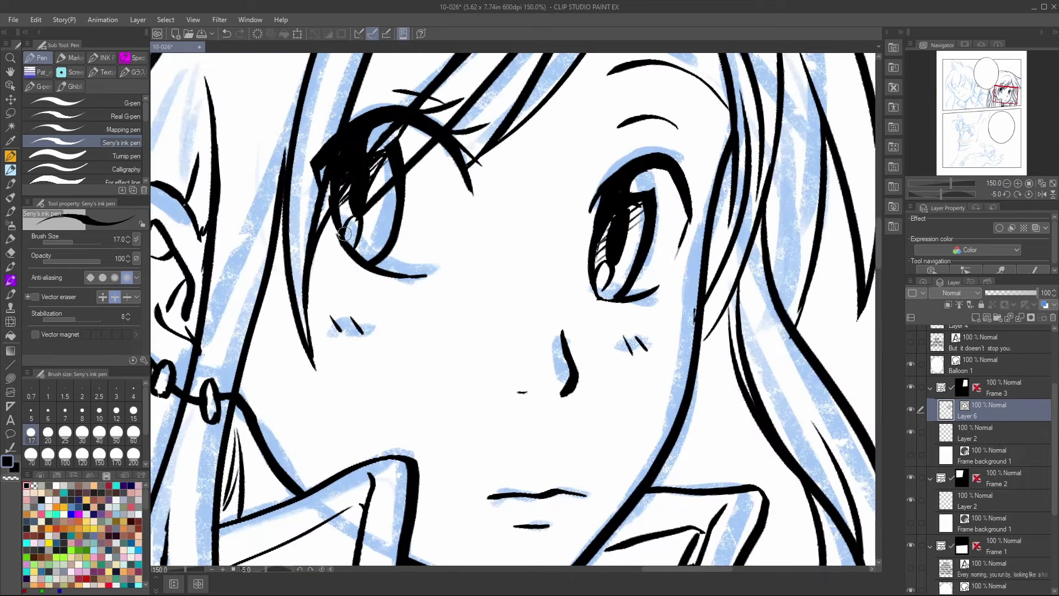
drag(598, 291, 608, 246)
mouse_move(627, 206)
mouse_down()
mouse_move(611, 264)
mouse_move(628, 211)
mouse_move(647, 201)
mouse_up()
mouse_move(373, 212)
mouse_down()
mouse_move(374, 165)
mouse_move(368, 201)
mouse_move(369, 187)
mouse_move(352, 208)
mouse_up()
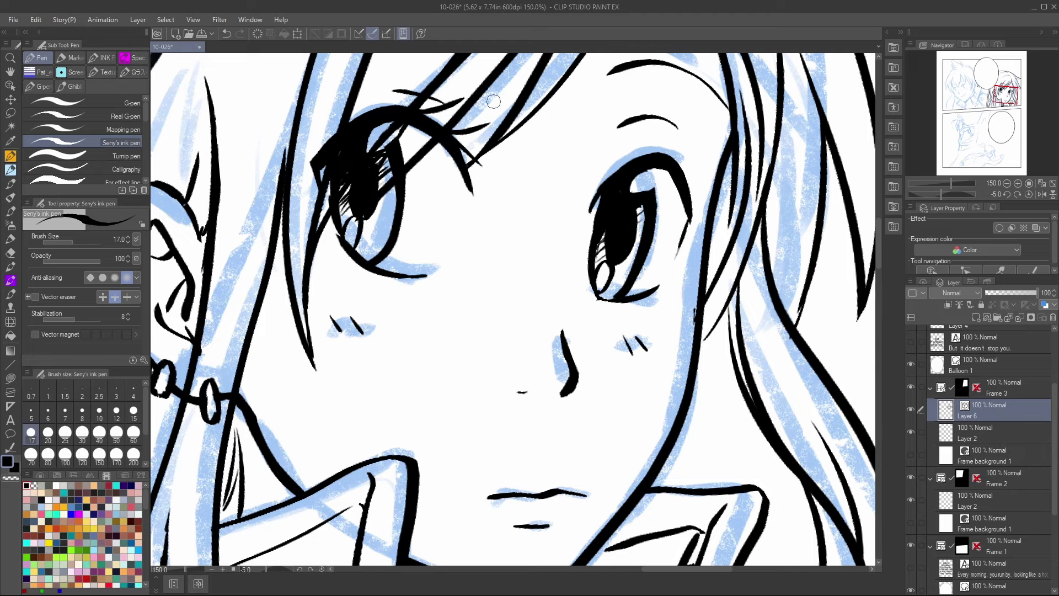
Collapse the Frame 3 folder and add a new vector layer above Layer 2 in Frame 2.
click(1007, 182)
click(1007, 182)
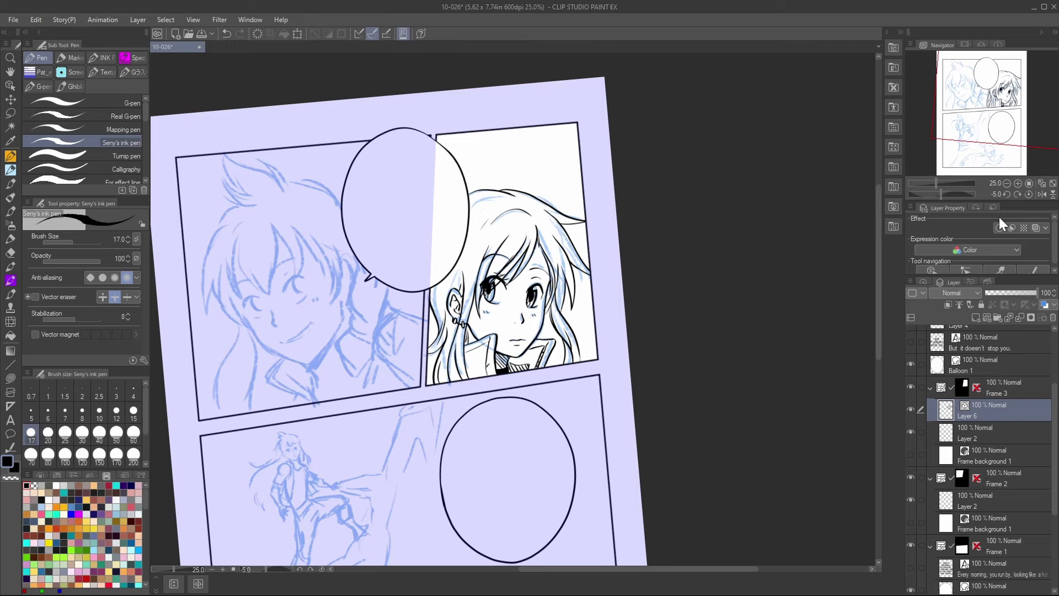
key(minus)
key(minus)
key(asciicircum)
key(asciicircum)
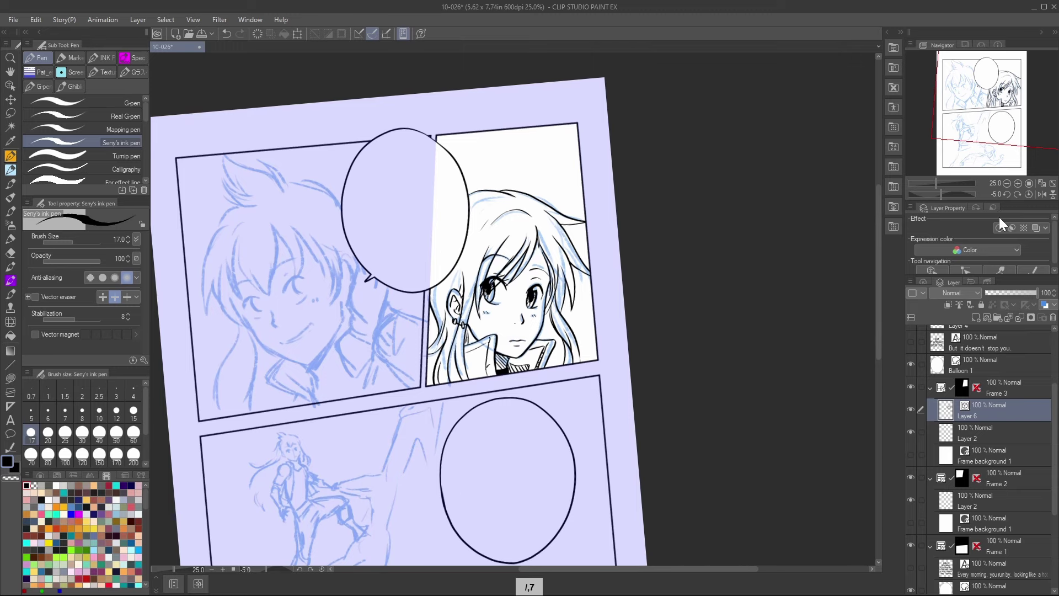
key(asciicircum)
click(931, 387)
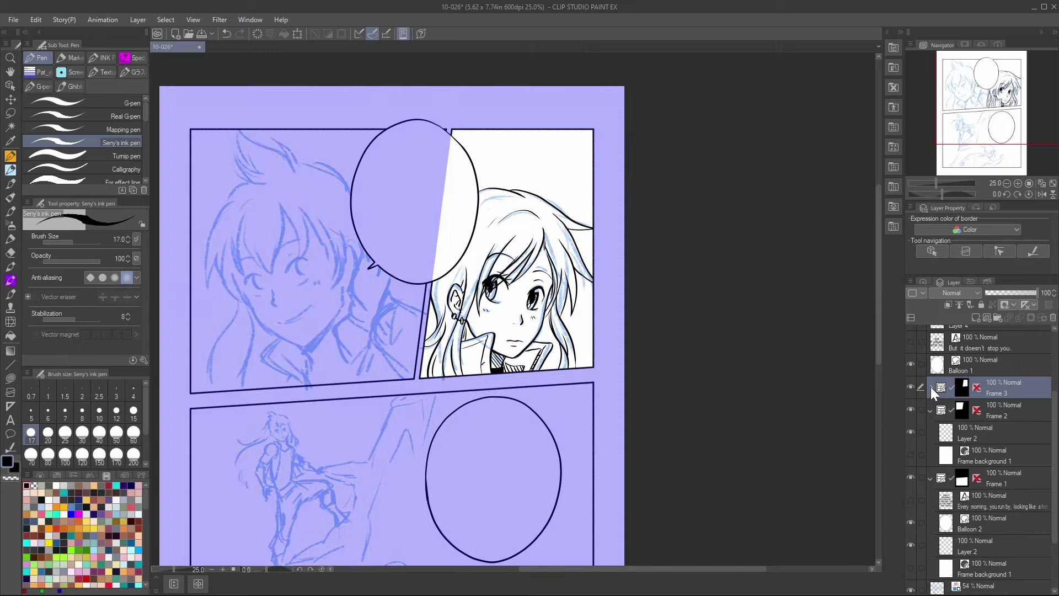
click(1008, 430)
click(987, 318)
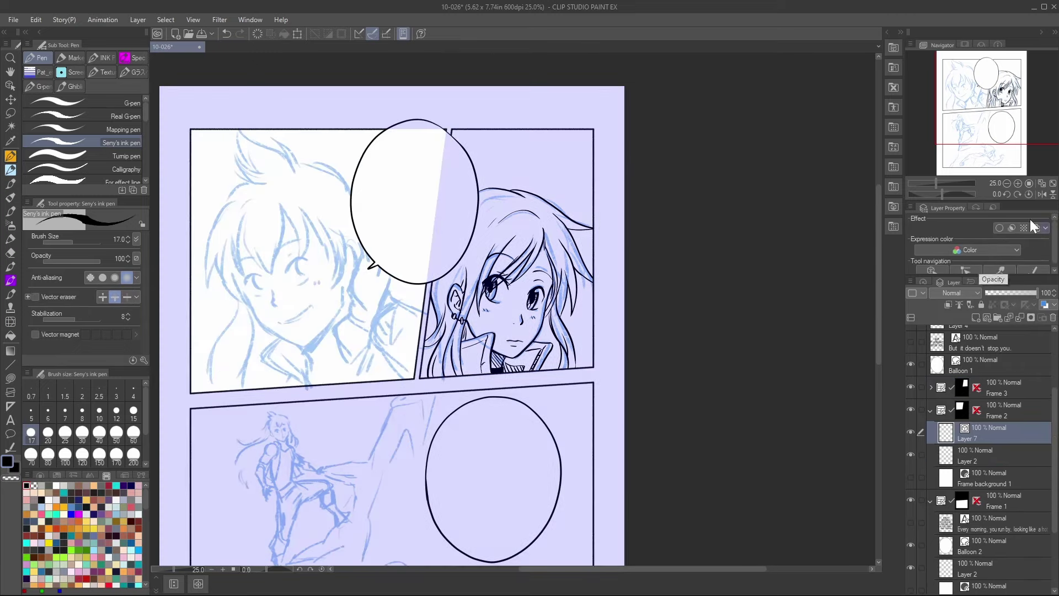
Ink the upper lid, lashes, eyelid crease and lower lid of the nearer eye in the upper-left panel's portrait.
click(1029, 183)
drag(1008, 92, 966, 90)
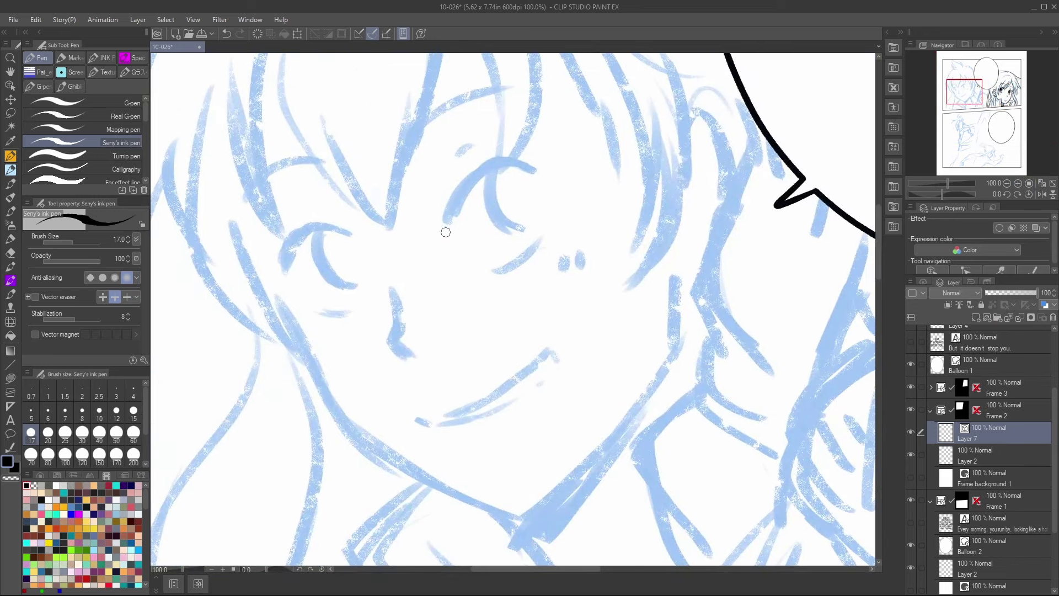
mouse_move(446, 232)
mouse_down()
mouse_move(494, 165)
mouse_move(539, 169)
mouse_move(446, 233)
mouse_move(485, 164)
mouse_move(541, 170)
mouse_up()
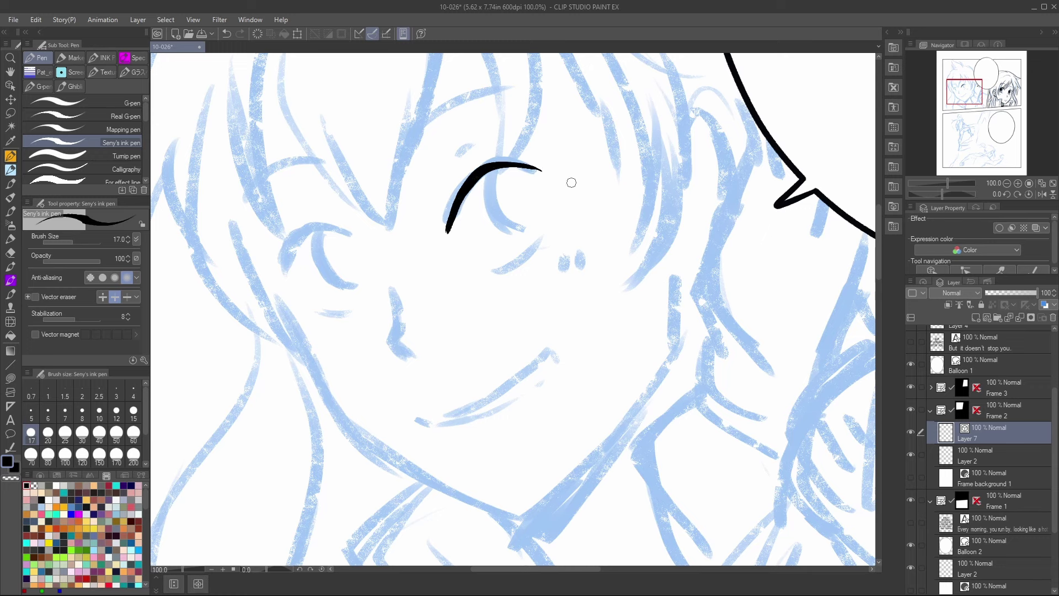
drag(446, 205, 439, 215)
mouse_move(449, 179)
mouse_down()
mouse_move(465, 150)
mouse_move(494, 133)
mouse_up()
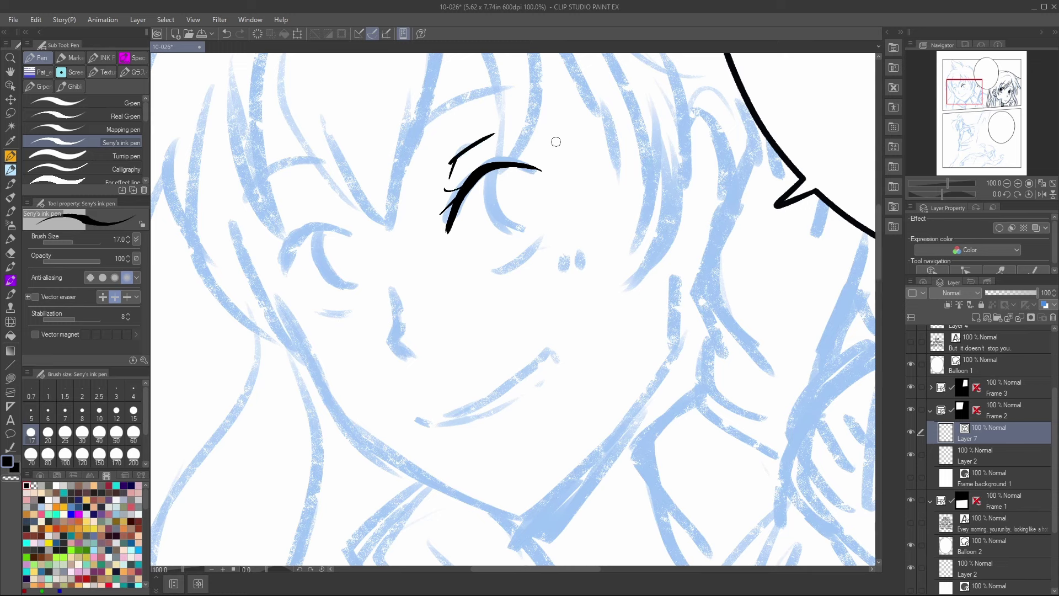
drag(492, 274, 547, 236)
Ink the nearer eye's iris with an outlined highlight, a black upper area and diagonal hatching.
mouse_move(492, 164)
mouse_down()
mouse_move(487, 196)
mouse_move(543, 222)
mouse_move(530, 235)
mouse_move(544, 193)
mouse_move(519, 189)
mouse_move(534, 182)
mouse_move(535, 219)
mouse_move(532, 183)
mouse_move(525, 192)
mouse_move(534, 186)
mouse_move(544, 217)
mouse_up()
drag(492, 193, 514, 168)
mouse_move(510, 168)
mouse_down()
mouse_move(489, 184)
mouse_move(495, 171)
mouse_move(489, 190)
mouse_move(514, 164)
mouse_move(489, 201)
mouse_move(515, 166)
mouse_move(491, 204)
mouse_move(516, 168)
mouse_move(506, 177)
mouse_move(527, 190)
mouse_move(516, 177)
mouse_move(493, 203)
mouse_up()
mouse_move(512, 177)
mouse_down()
mouse_move(496, 213)
mouse_move(503, 221)
mouse_up()
drag(519, 195, 509, 225)
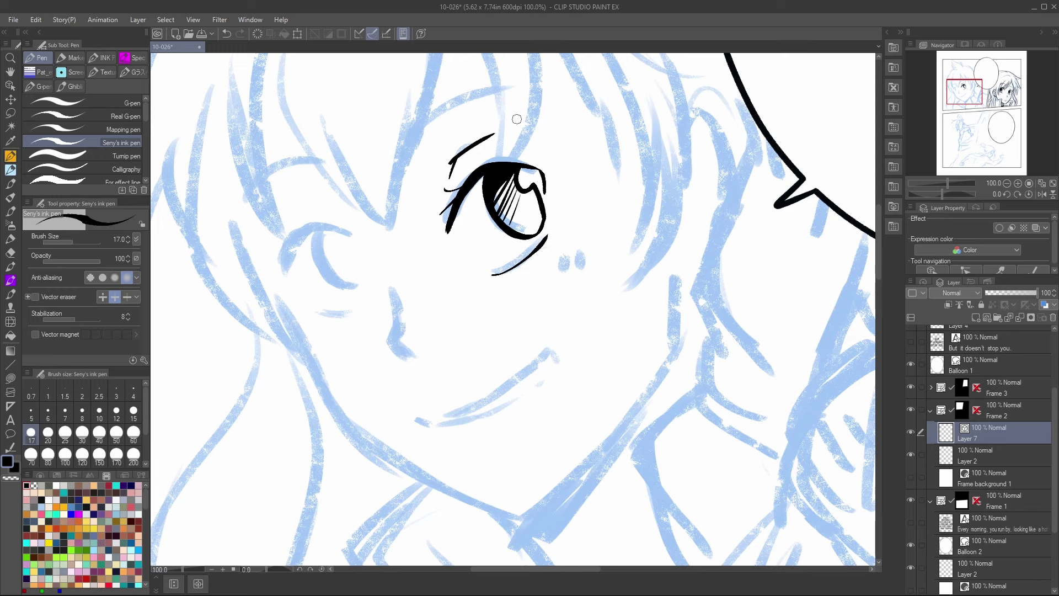
Ink the eyebrow over the nearer eye as two thin arcs, and the nose with its short nostril mark.
drag(399, 156, 506, 85)
mouse_move(400, 154)
mouse_down()
mouse_move(424, 109)
mouse_move(518, 82)
mouse_up()
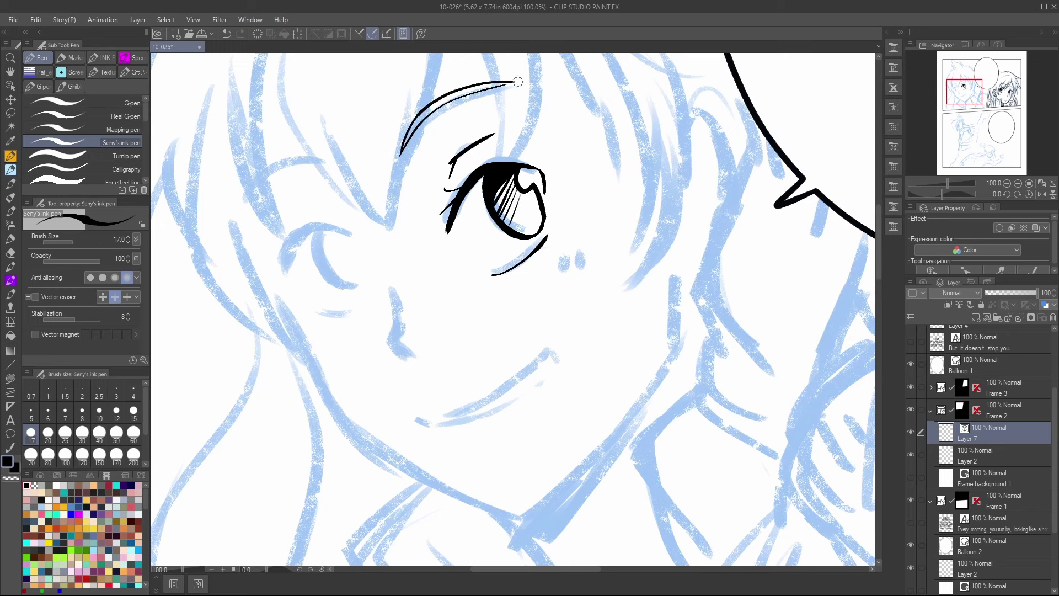
mouse_move(392, 289)
mouse_down()
mouse_move(388, 339)
mouse_move(411, 363)
mouse_up()
drag(398, 326, 399, 335)
mouse_move(400, 331)
mouse_down()
mouse_move(420, 365)
mouse_move(410, 364)
mouse_move(452, 346)
mouse_up()
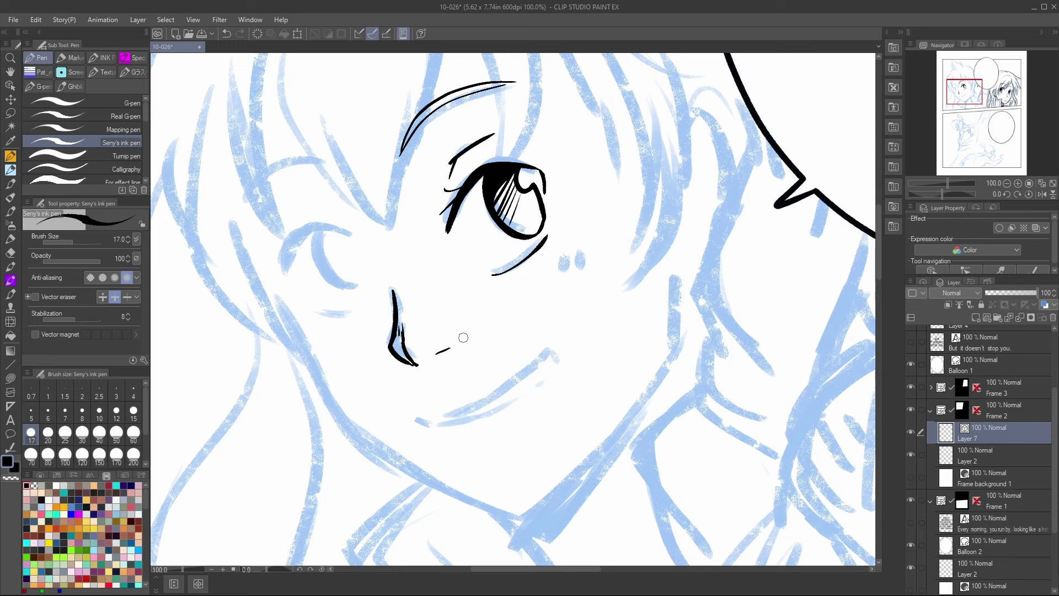
Ink the smiling mouth with its upper and lower edges and a short line beneath the lower lip.
mouse_move(424, 421)
mouse_down()
mouse_move(478, 402)
mouse_move(554, 349)
mouse_move(556, 369)
mouse_up()
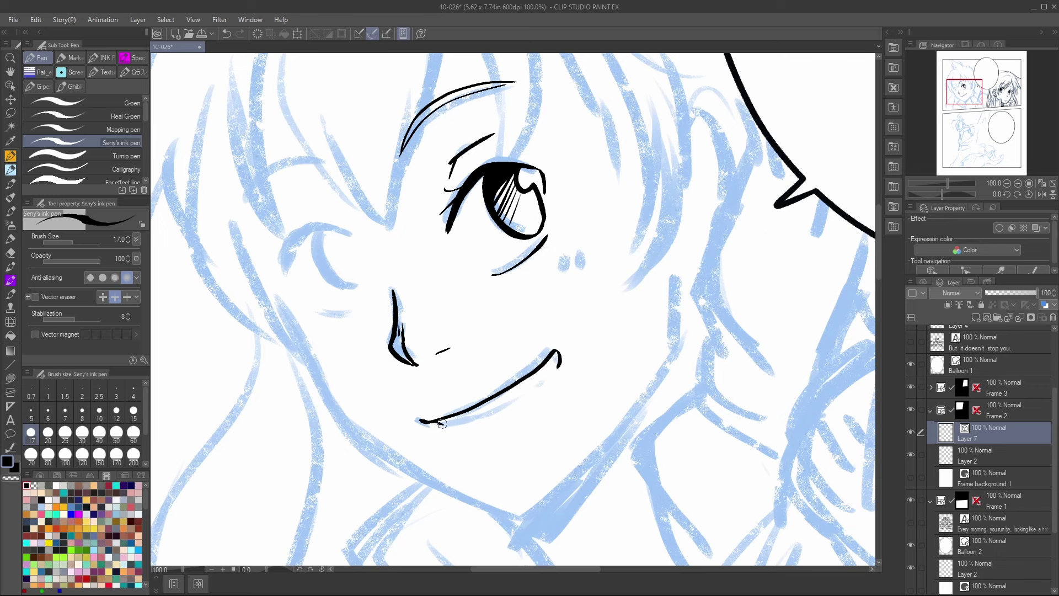
mouse_move(442, 423)
mouse_down()
mouse_move(506, 410)
mouse_move(557, 367)
mouse_up()
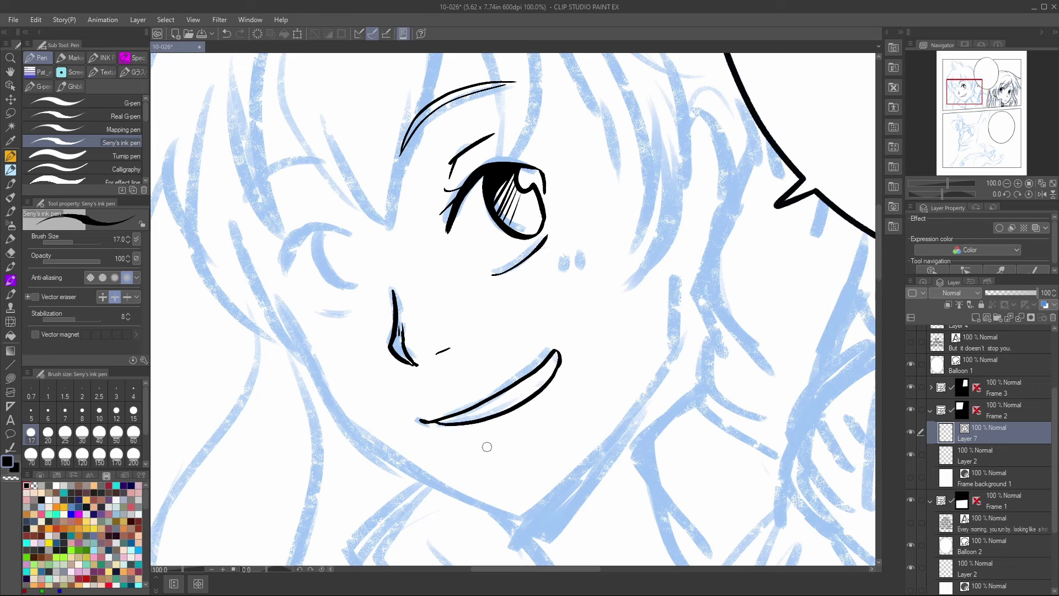
drag(479, 447, 529, 436)
Draw two short slanted blush strokes on each cheek.
drag(564, 248, 560, 269)
drag(576, 246, 573, 264)
drag(331, 334, 326, 351)
drag(342, 333, 339, 350)
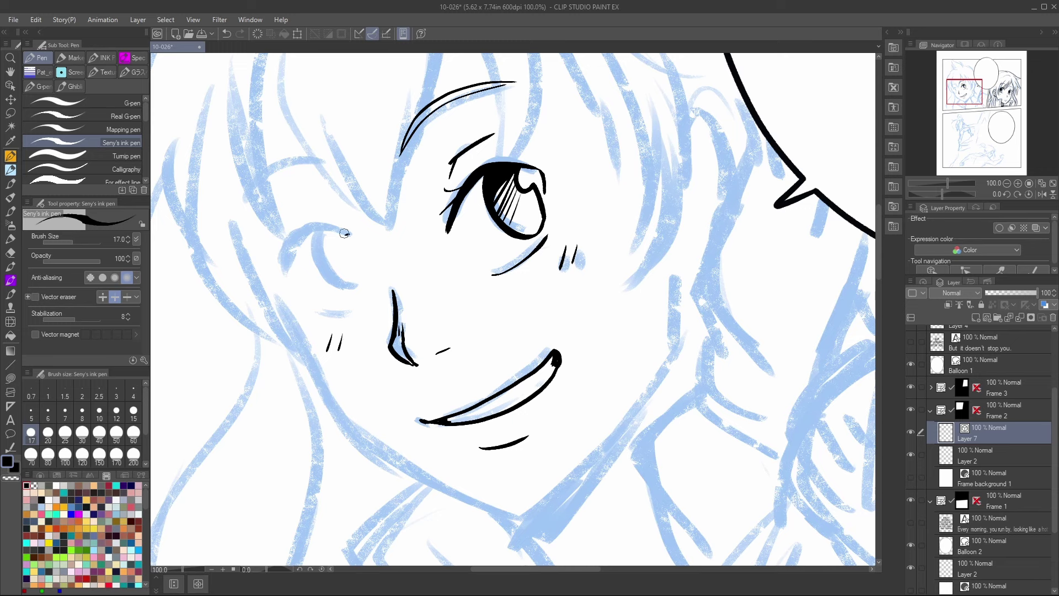
Ink the upper and lower lids of the farther eye, undoing the first lower-lid attempt.
mouse_move(344, 234)
mouse_down()
mouse_move(308, 230)
mouse_move(288, 284)
mouse_up()
mouse_move(293, 239)
mouse_down()
mouse_move(355, 238)
mouse_move(311, 233)
mouse_move(284, 268)
mouse_move(312, 233)
mouse_move(288, 278)
mouse_up()
mouse_move(292, 293)
mouse_down()
mouse_move(306, 231)
mouse_move(292, 261)
mouse_move(319, 230)
mouse_move(370, 258)
mouse_up()
drag(323, 312, 370, 314)
key(ctrl+z)
key(slash)
key(comma)
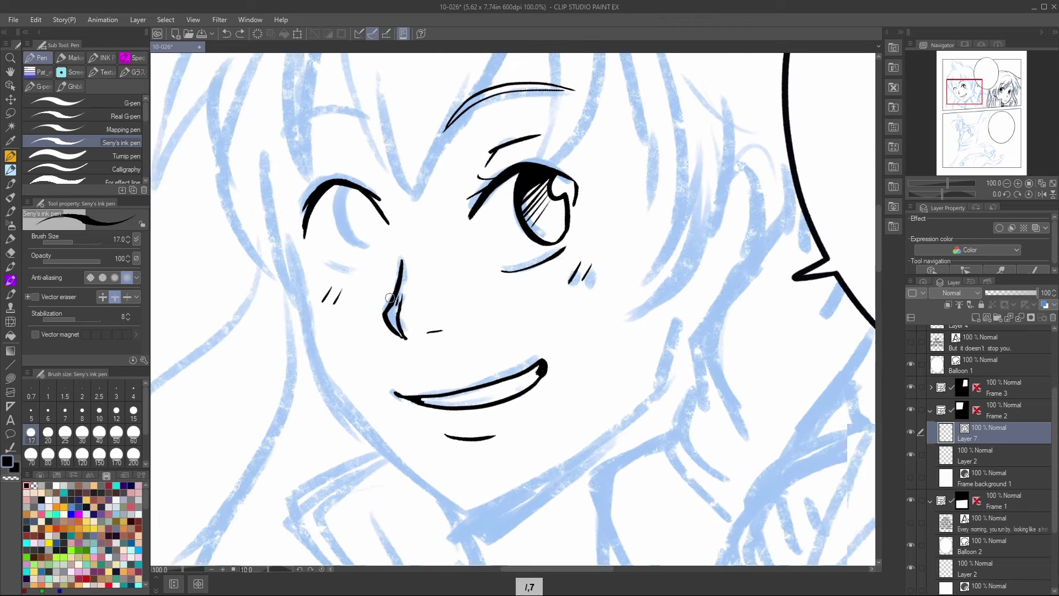
key(7)
drag(330, 247, 377, 266)
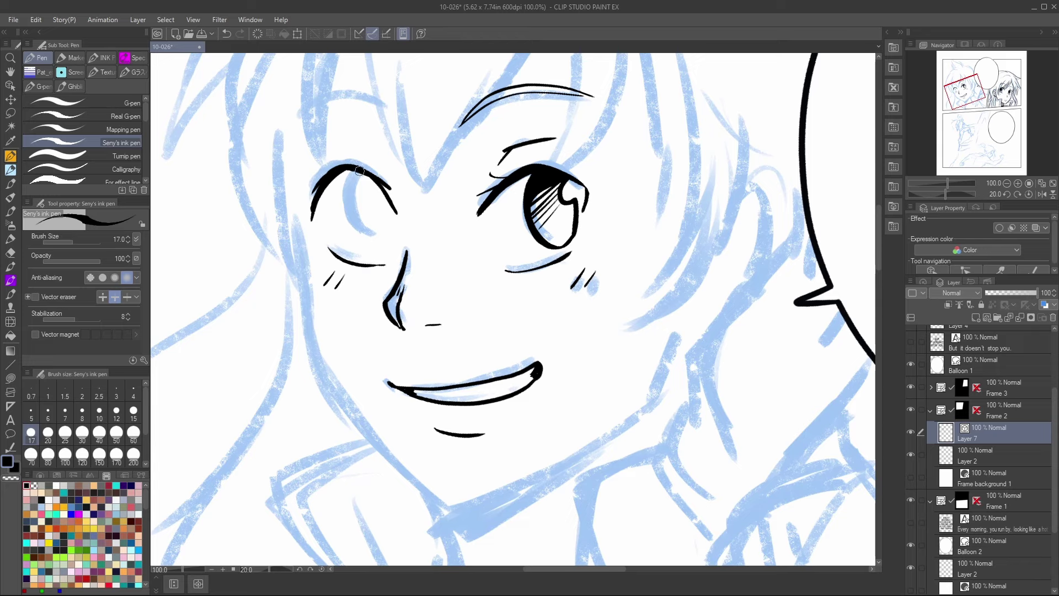
Ink the curved outer side of the farther eye's iris and extend its upper lid with a lash, undoing the first lash stroke.
mouse_move(359, 170)
mouse_down()
mouse_move(368, 246)
mouse_move(383, 252)
mouse_move(350, 221)
mouse_move(358, 168)
mouse_move(350, 212)
mouse_move(350, 190)
mouse_up()
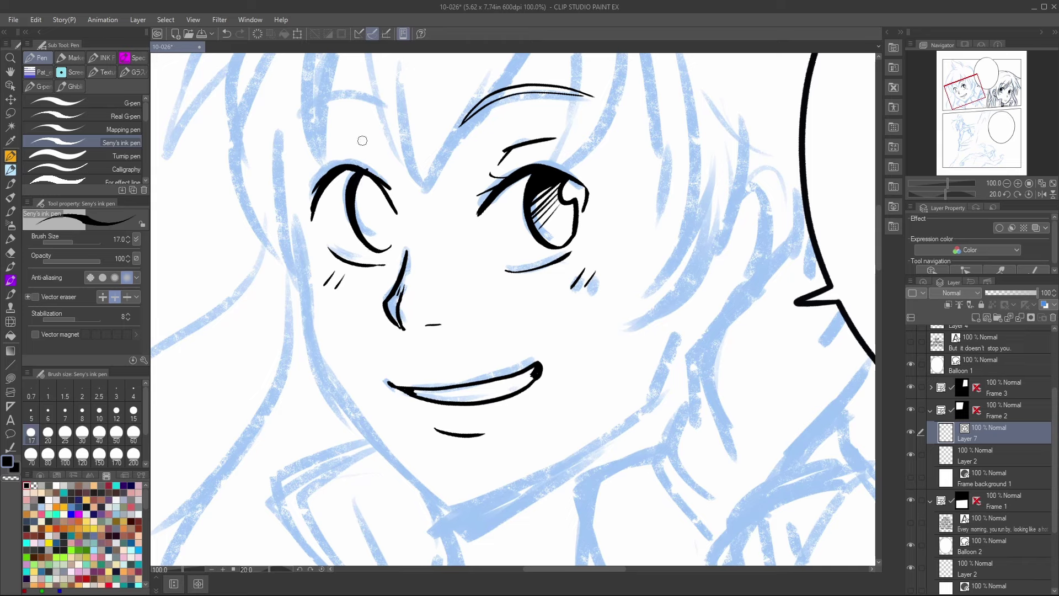
key(c)
key(c)
mouse_move(375, 175)
mouse_down()
mouse_move(349, 161)
mouse_move(315, 177)
mouse_move(305, 152)
mouse_up()
key(ctrl+z)
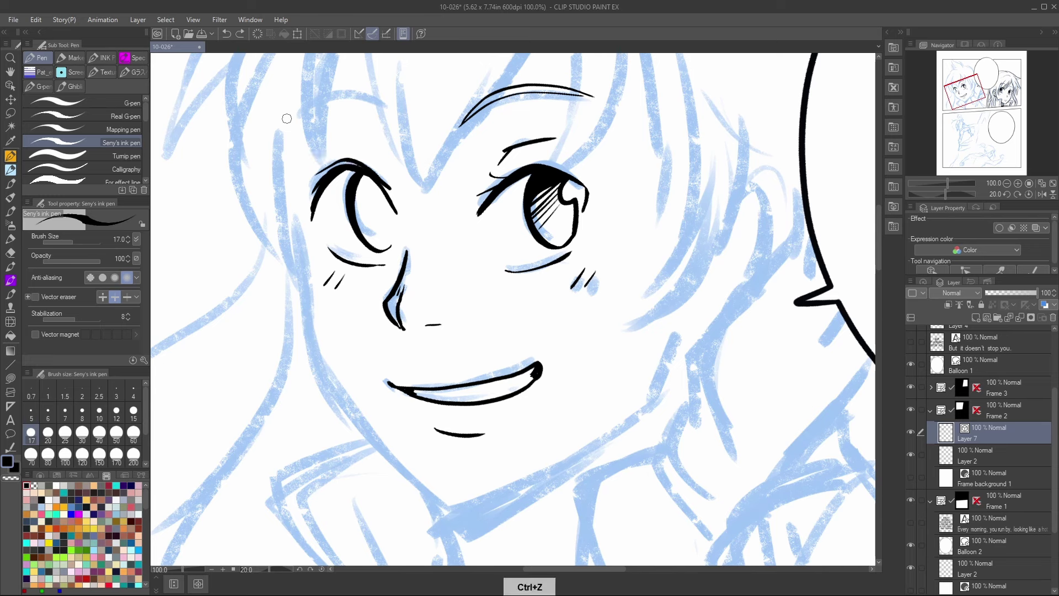
drag(368, 168, 318, 157)
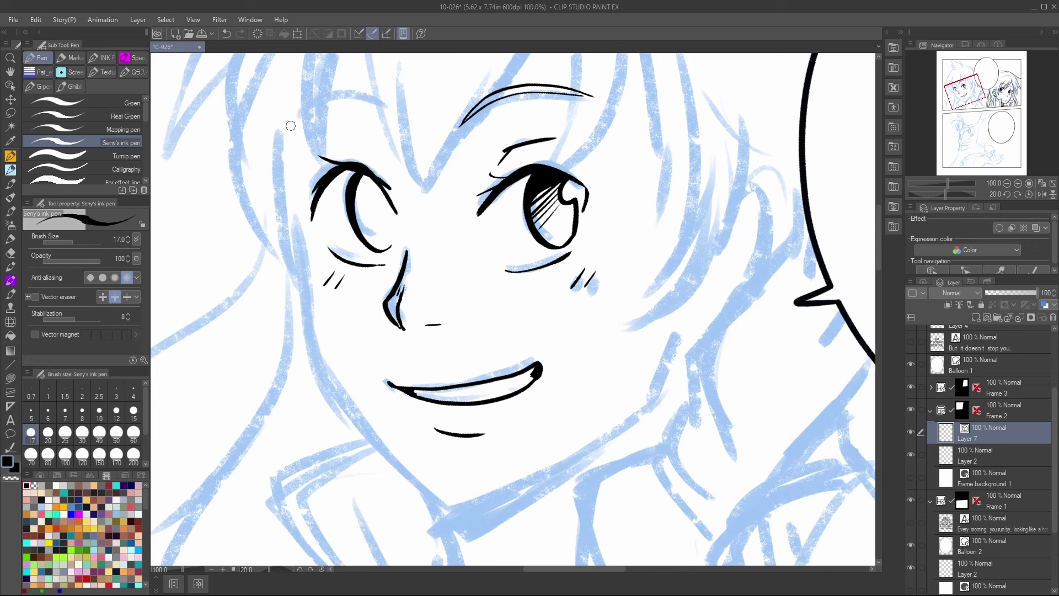
Outline a highlight in the farther eye's iris, blacken the iris's upper part and hatch below it.
mouse_move(377, 188)
mouse_down()
mouse_move(378, 214)
mouse_move(389, 216)
mouse_move(364, 189)
mouse_up()
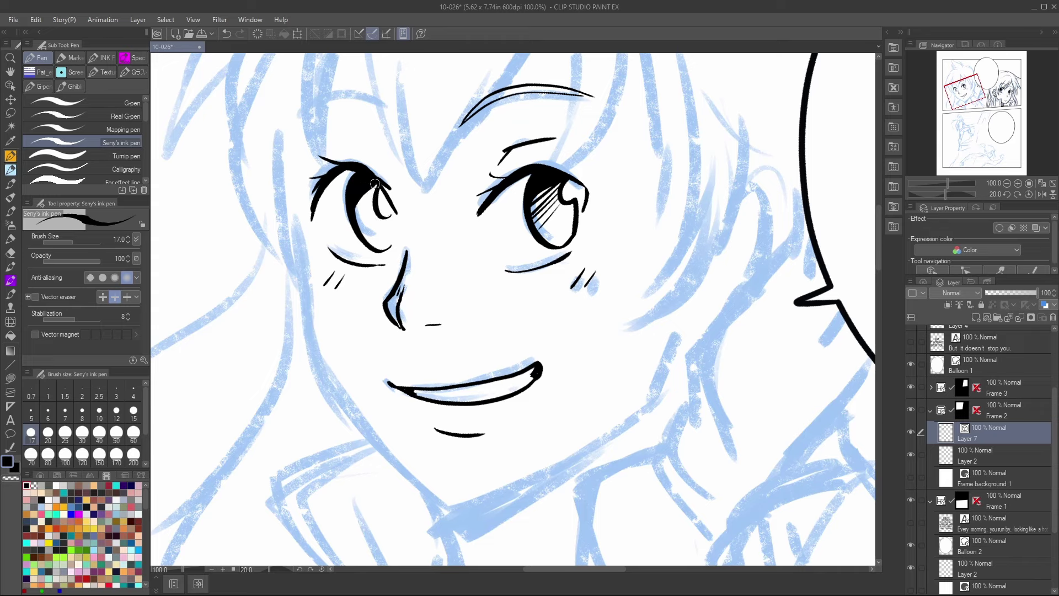
drag(380, 184, 364, 201)
drag(381, 193, 358, 221)
drag(375, 210, 358, 231)
drag(368, 223, 359, 232)
Erase the thick outer contour of the nearer eye's iris and redraw it with a thinner line.
mouse_move(574, 175)
mouse_down()
mouse_move(562, 195)
mouse_move(576, 192)
mouse_move(566, 193)
mouse_move(573, 201)
mouse_move(567, 184)
mouse_move(560, 195)
mouse_move(577, 196)
mouse_move(573, 220)
mouse_move(579, 198)
mouse_move(576, 231)
mouse_move(580, 208)
mouse_move(566, 248)
mouse_up()
key(c)
key(c)
key(c)
drag(575, 204, 572, 236)
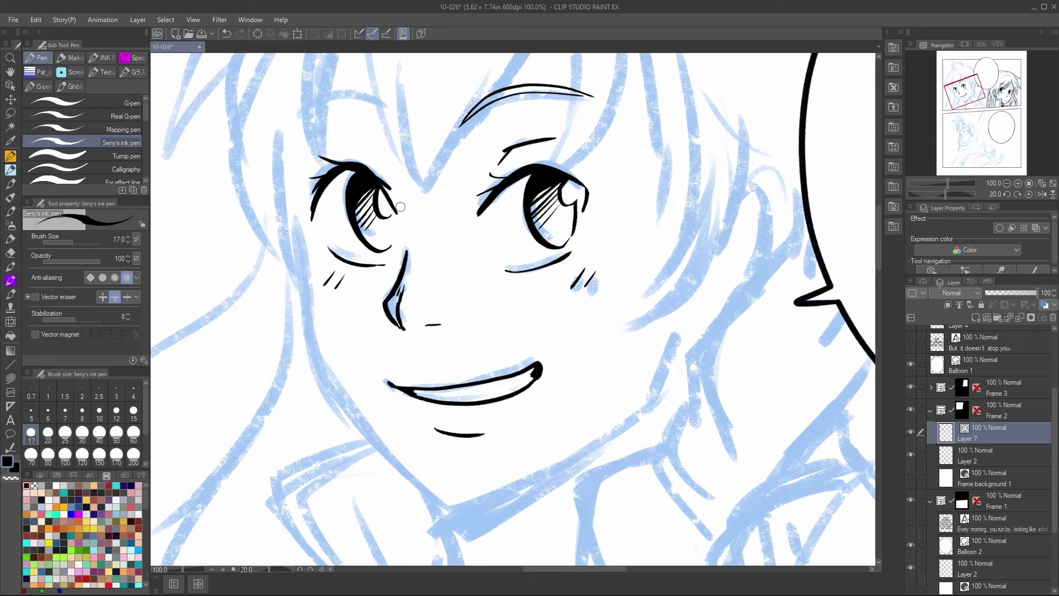
Ink black pupils in both irises, darken the shading around them and reinforce the farther eye's upper lid.
mouse_move(372, 209)
mouse_down()
mouse_move(386, 188)
mouse_move(378, 220)
mouse_up()
mouse_move(561, 201)
mouse_down()
mouse_move(553, 218)
mouse_move(559, 191)
mouse_up()
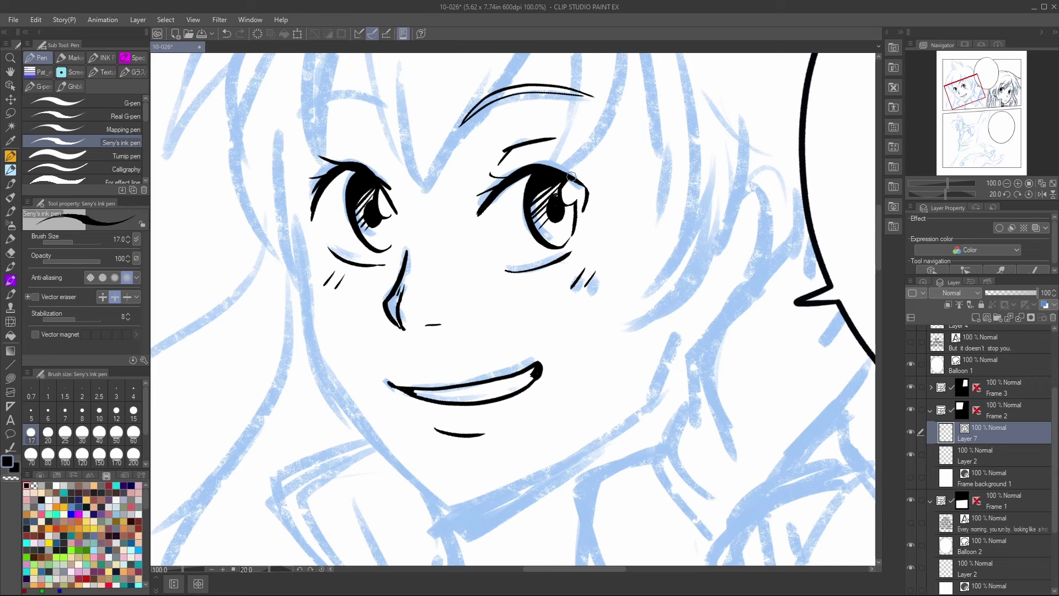
mouse_move(358, 195)
mouse_down()
mouse_move(370, 187)
mouse_move(367, 219)
mouse_up()
drag(554, 190, 551, 213)
drag(368, 167, 393, 209)
Ink the pointed hair strands over the far side of the forehead, down to the tip between the eyes.
drag(967, 86, 964, 83)
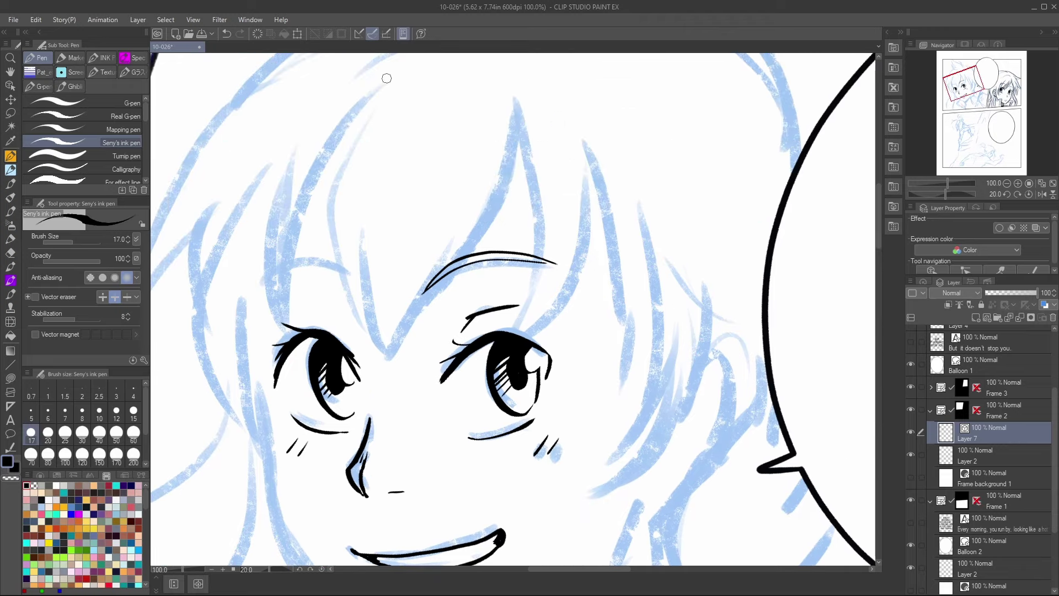
drag(387, 78, 327, 238)
mouse_move(369, 116)
mouse_down()
mouse_move(320, 236)
mouse_move(293, 271)
mouse_move(370, 193)
mouse_up()
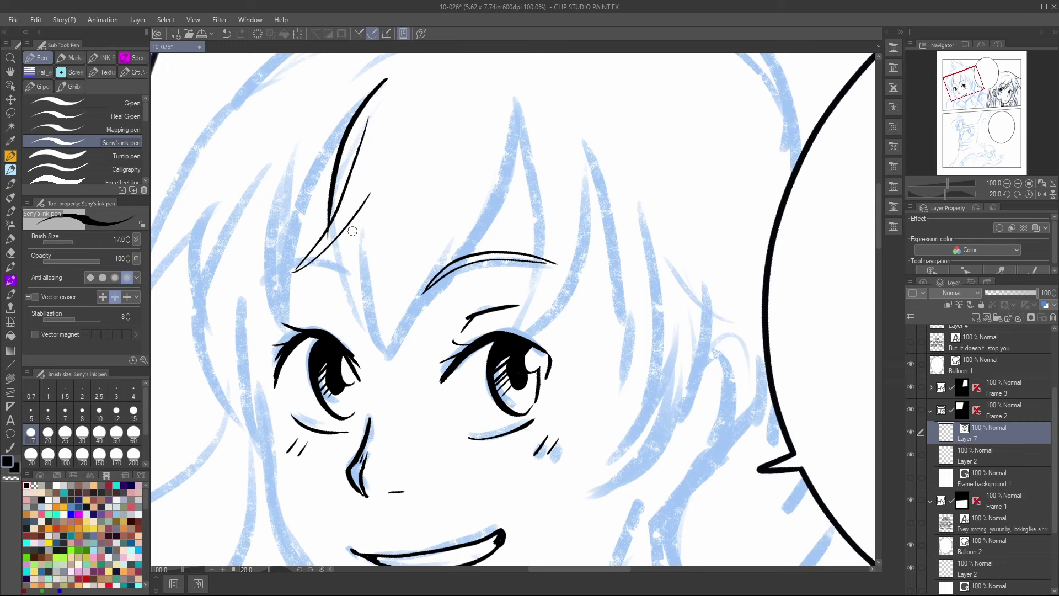
key(c)
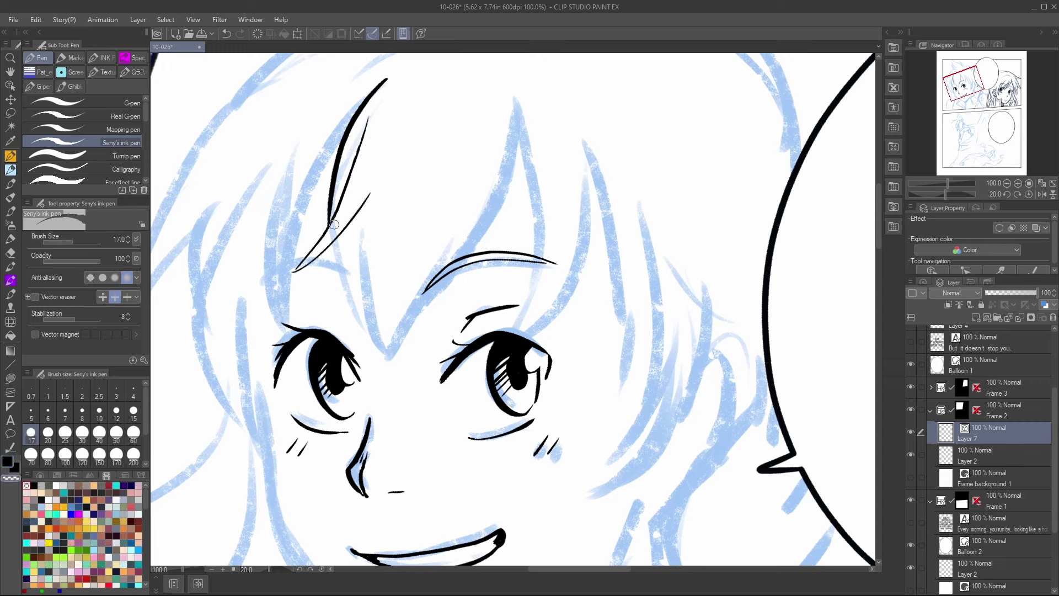
key(c)
drag(333, 243, 372, 326)
drag(365, 225, 401, 380)
Ink the middle bangs with a long forked lock and thin strands crossing the nearer eyebrow.
drag(421, 210, 395, 348)
drag(476, 188, 406, 328)
drag(470, 218, 432, 314)
mouse_move(424, 327)
mouse_down()
mouse_move(507, 178)
mouse_move(506, 106)
mouse_move(520, 325)
mouse_up()
drag(548, 192, 534, 280)
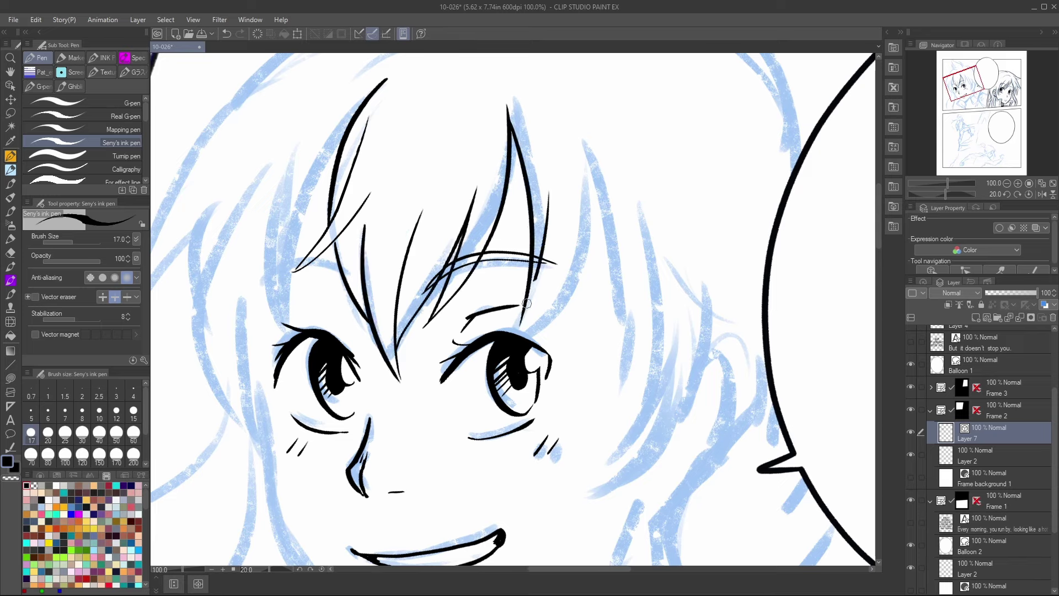
Ink the bangs and side locks from the nearer eye across to the hair in front of the ear.
mouse_move(514, 335)
mouse_down()
mouse_move(573, 301)
mouse_move(579, 161)
mouse_move(612, 327)
mouse_up()
mouse_move(623, 215)
mouse_down()
mouse_move(593, 384)
mouse_move(640, 293)
mouse_up()
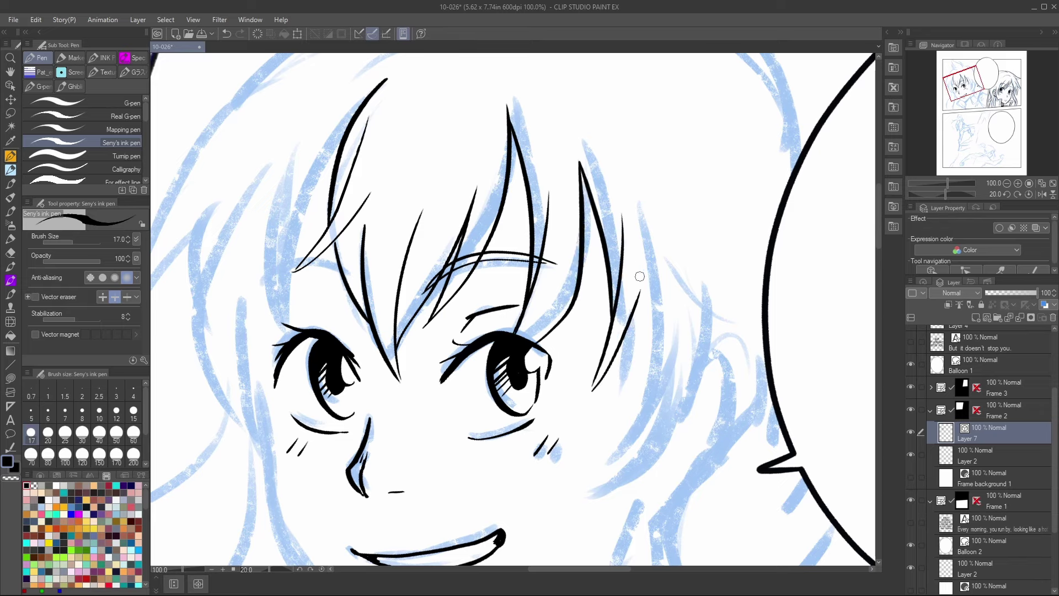
mouse_move(598, 366)
mouse_down()
mouse_move(587, 396)
mouse_move(602, 374)
mouse_up()
mouse_move(632, 316)
mouse_down()
mouse_move(631, 429)
mouse_move(594, 490)
mouse_move(697, 293)
mouse_up()
mouse_move(641, 142)
mouse_down()
mouse_move(687, 273)
mouse_move(708, 404)
mouse_move(691, 470)
mouse_up()
drag(711, 381, 691, 467)
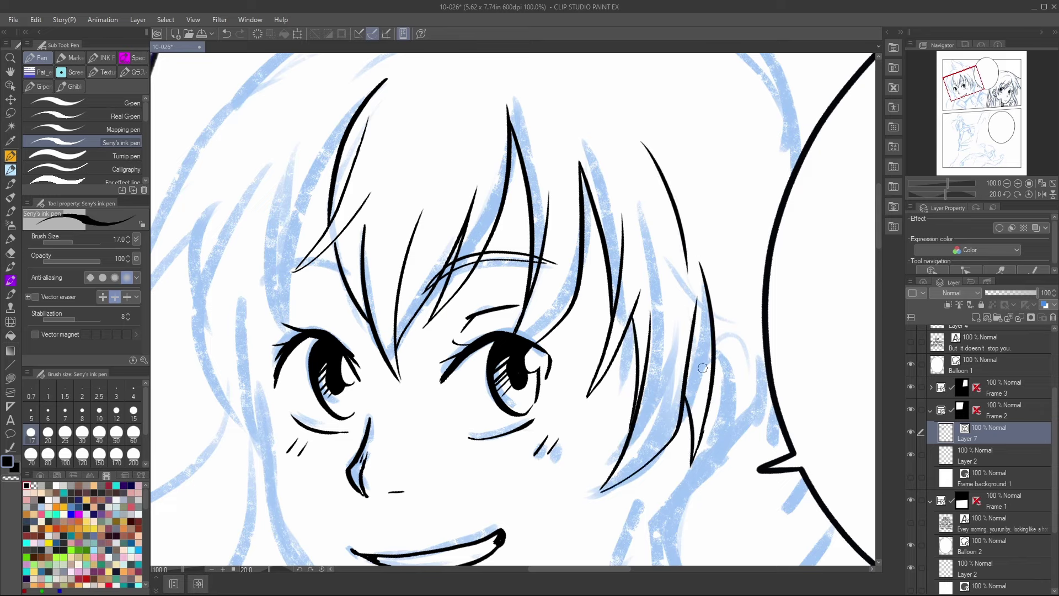
Ink the long strands beside the farther eye and the pointed sidelock running down along the cheek.
mouse_move(333, 162)
mouse_down()
mouse_move(292, 364)
mouse_move(262, 192)
mouse_move(316, 106)
mouse_up()
drag(281, 305, 322, 127)
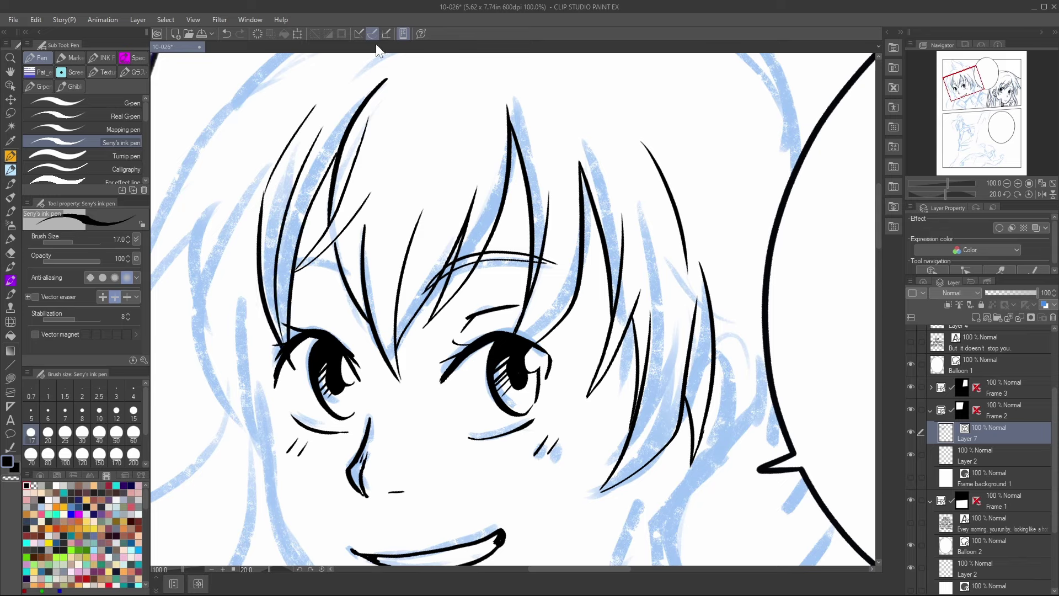
mouse_move(267, 309)
mouse_down()
mouse_move(260, 408)
mouse_move(292, 490)
mouse_up()
drag(262, 388, 315, 515)
drag(242, 416, 314, 515)
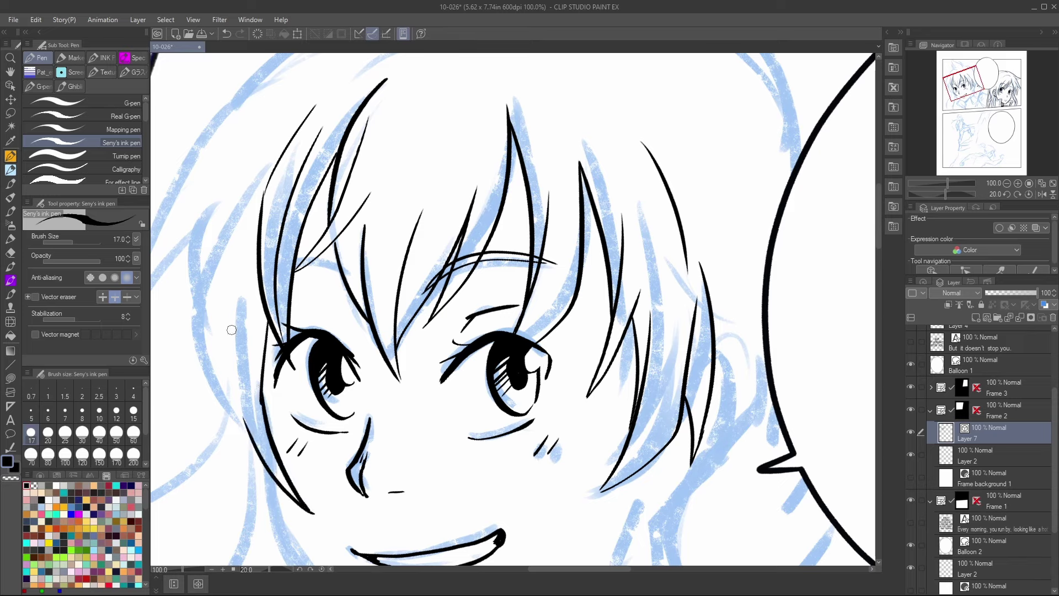
Ink the outer contour of the hair on the face's far side with an inner strand.
drag(237, 408, 252, 271)
drag(231, 401, 302, 111)
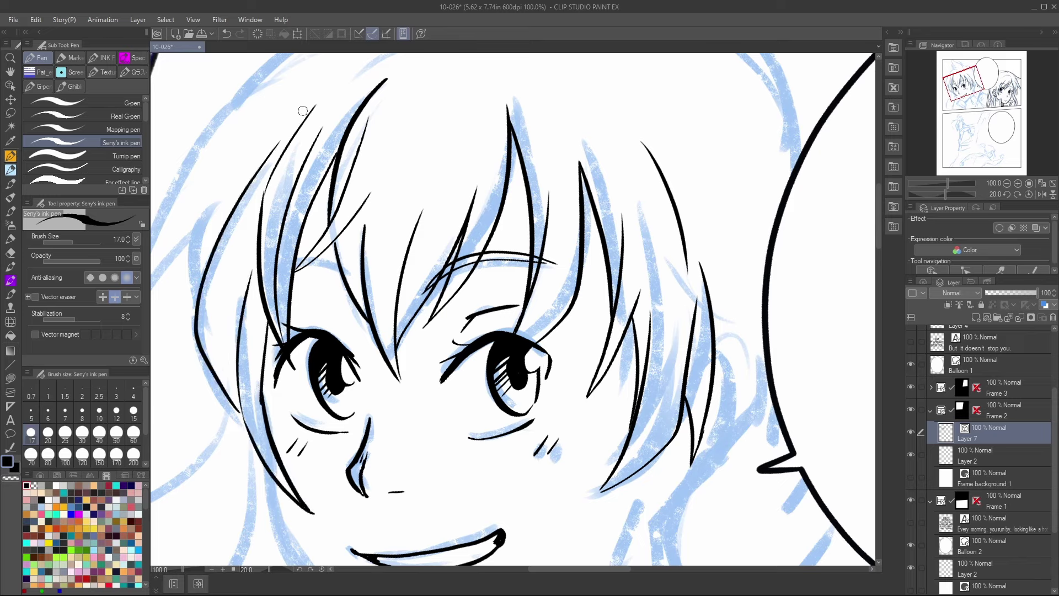
drag(244, 419, 235, 380)
Ink the far side of the jawline down to the chin, undoing the first stroke and redrawing it on a rotated canvas.
drag(977, 87, 976, 96)
mouse_move(337, 264)
mouse_down()
mouse_move(357, 333)
mouse_move(465, 456)
mouse_up()
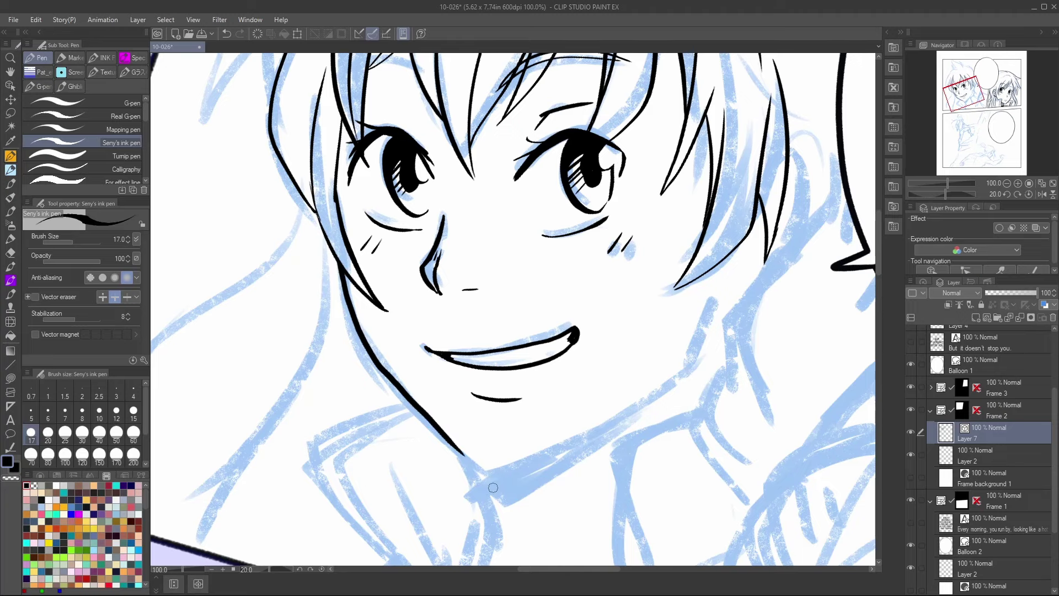
key(ctrl+z)
key(^)
key(^)
mouse_move(349, 239)
mouse_down()
mouse_move(362, 320)
mouse_move(456, 467)
mouse_up()
Ink the near side of the jaw, join it to the chin and thicken the line toward the ear.
key(minus)
key(minus)
key(minus)
key(minus)
key(minus)
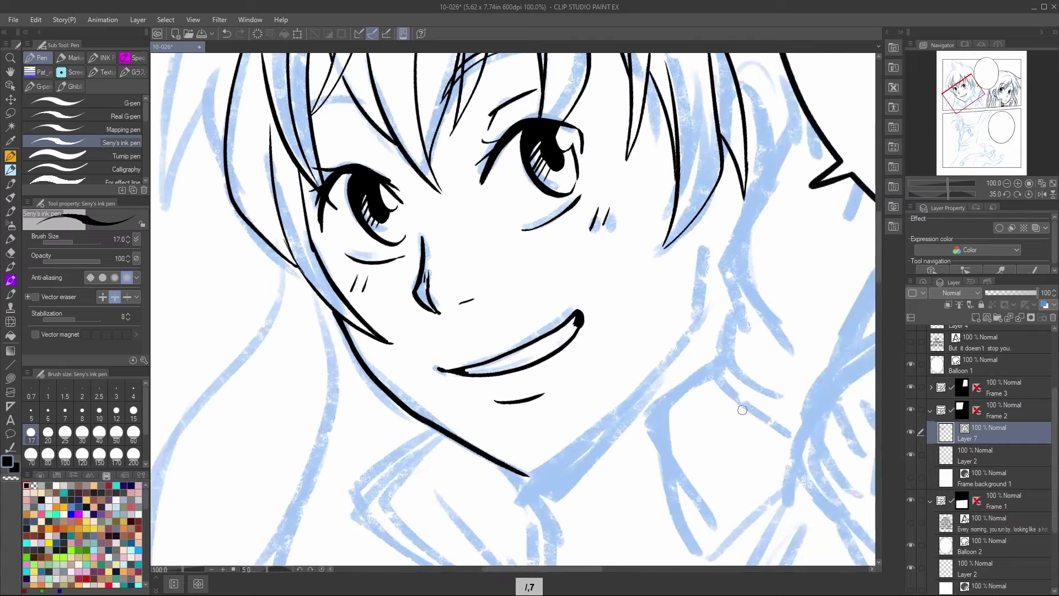
mouse_move(708, 249)
mouse_down()
mouse_move(699, 301)
mouse_move(585, 440)
mouse_up()
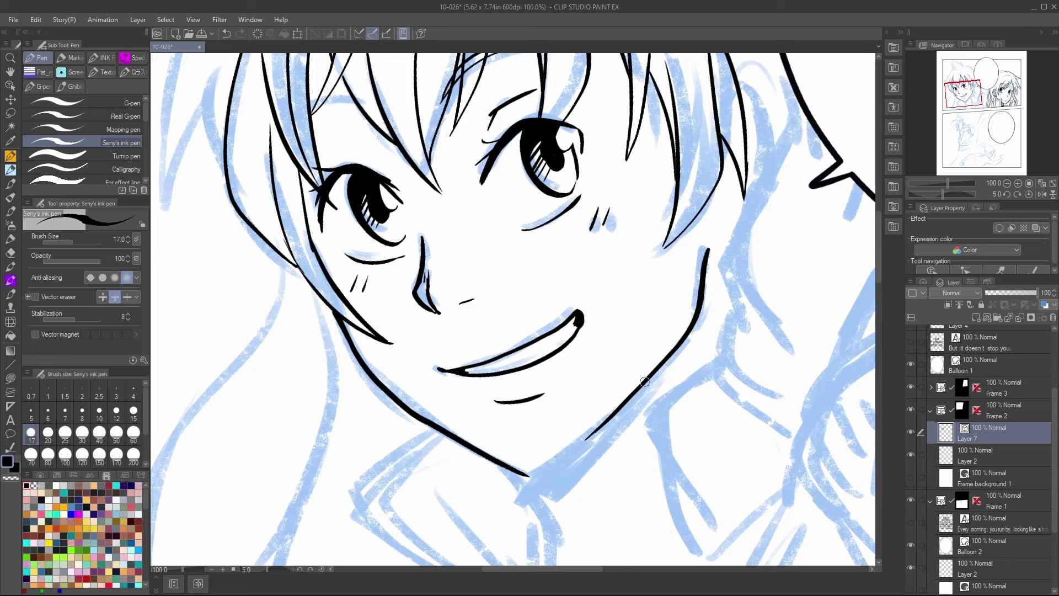
drag(524, 474, 609, 409)
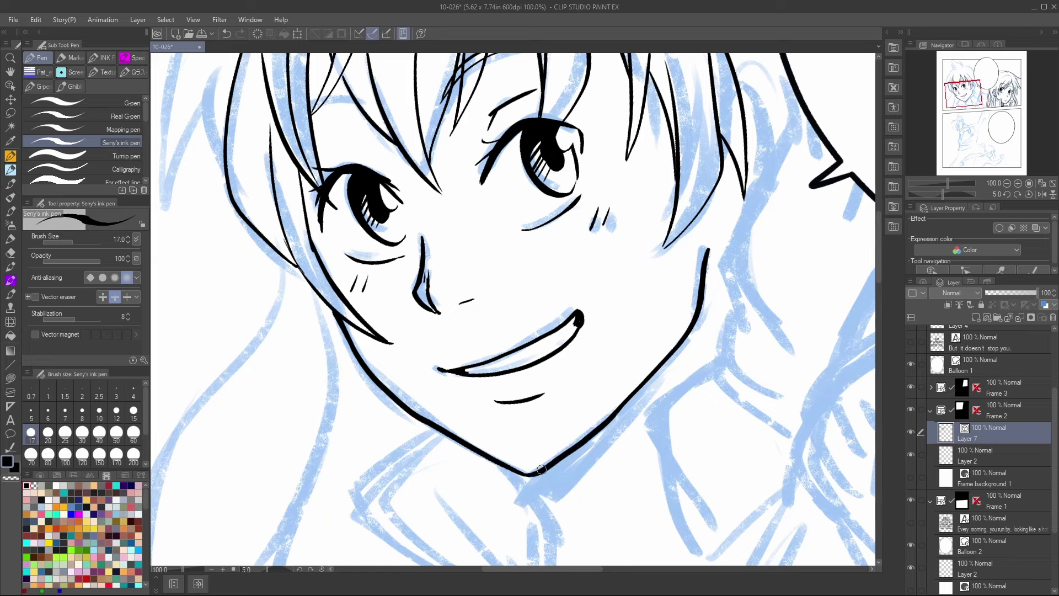
mouse_move(540, 469)
mouse_down()
mouse_move(662, 365)
mouse_move(707, 282)
mouse_move(625, 404)
mouse_move(566, 450)
mouse_up()
mouse_move(624, 404)
mouse_down()
mouse_move(707, 298)
mouse_move(709, 253)
mouse_up()
mouse_move(704, 293)
mouse_down()
mouse_move(710, 244)
mouse_move(682, 342)
mouse_up()
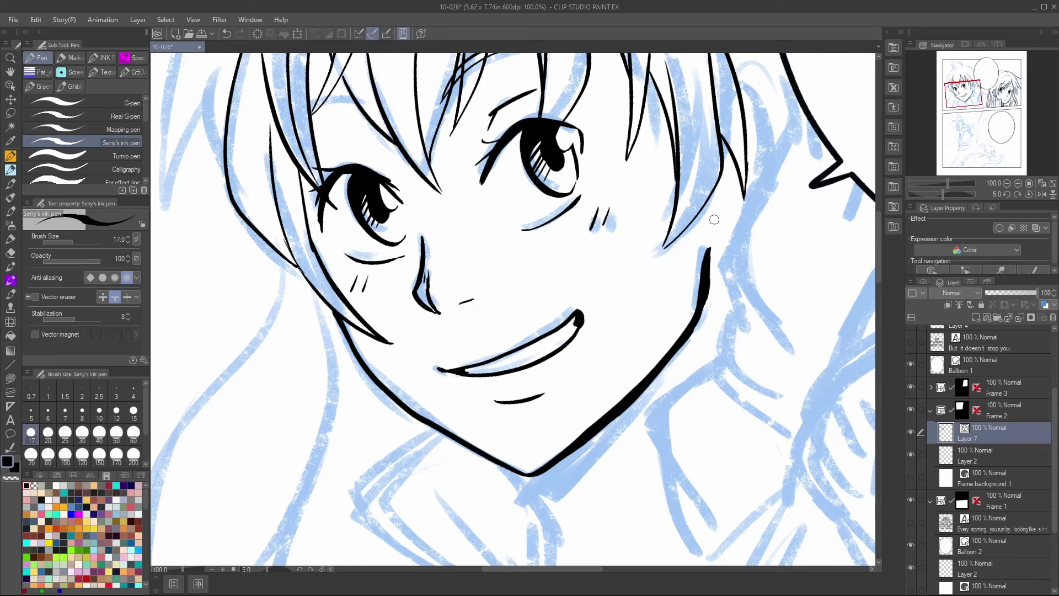
Ink the line behind the jaw corner and the bulging outline beside the neck with its fold lines.
drag(710, 249, 731, 236)
mouse_move(798, 103)
mouse_down()
mouse_move(723, 288)
mouse_move(773, 363)
mouse_move(793, 372)
mouse_move(834, 327)
mouse_up()
mouse_move(729, 301)
mouse_down()
mouse_move(716, 353)
mouse_move(799, 426)
mouse_up()
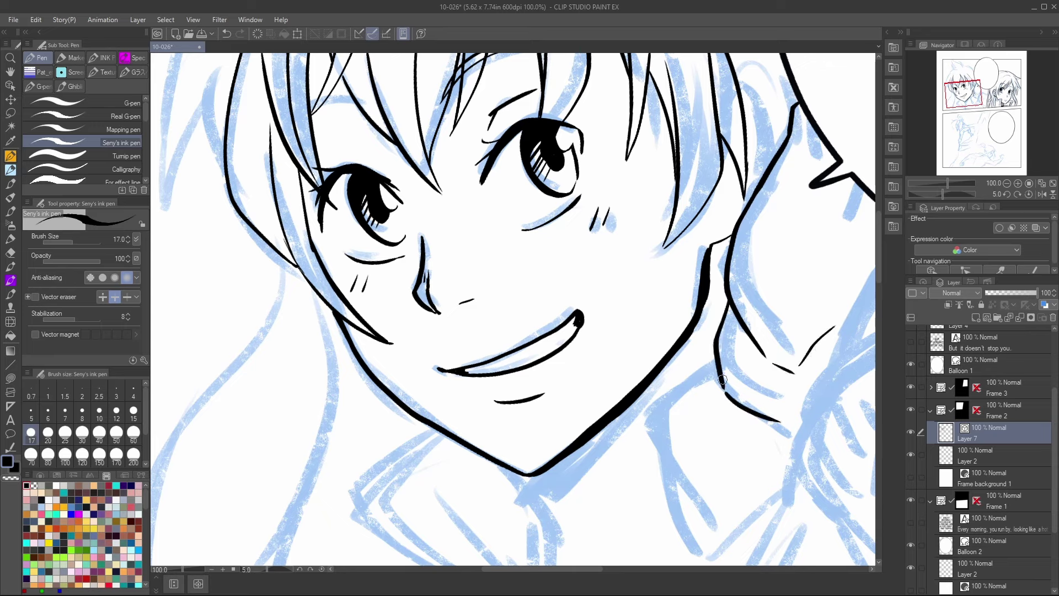
drag(723, 379, 782, 426)
Add thin neck lines behind the jaw corner, clean them with transparent ink and blacken the gap between the strands below the ear.
drag(712, 267, 728, 297)
drag(714, 254, 721, 322)
key(c)
drag(718, 265, 725, 299)
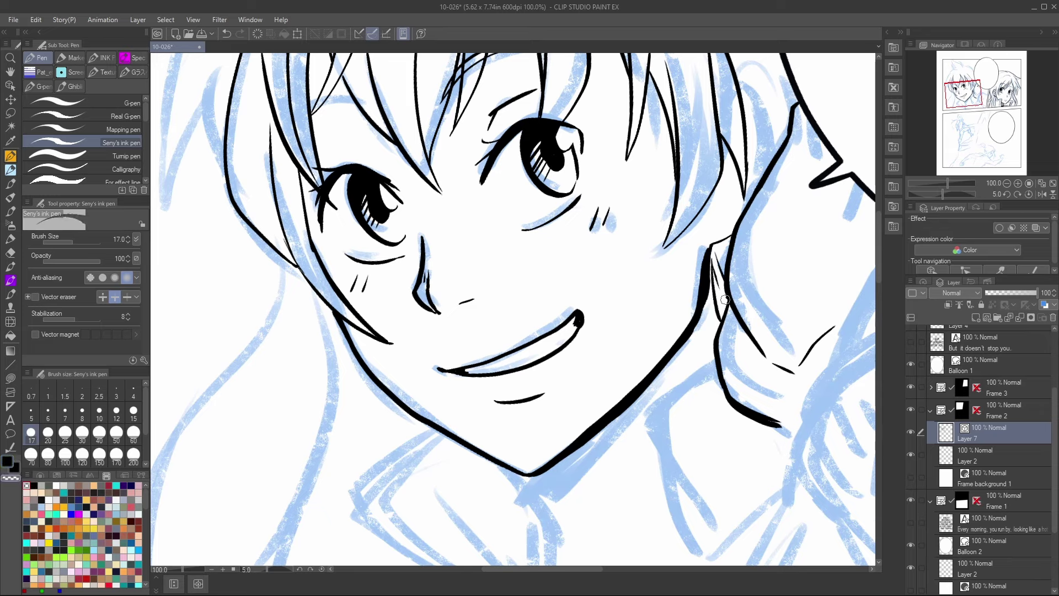
key(c)
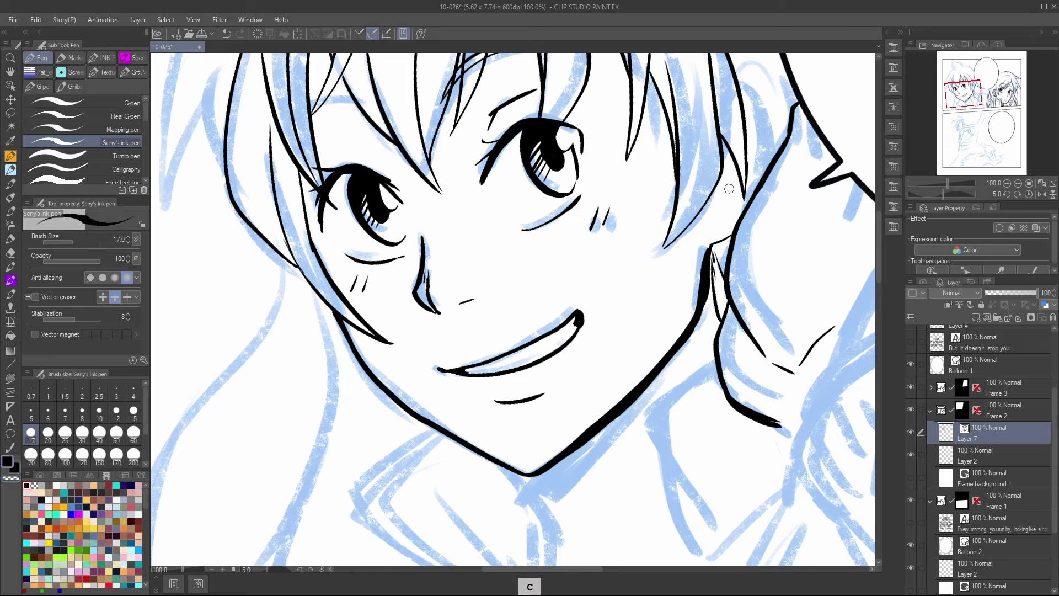
key(c)
key(c)
mouse_move(733, 158)
mouse_down()
mouse_move(722, 210)
mouse_move(729, 186)
mouse_move(745, 179)
mouse_up()
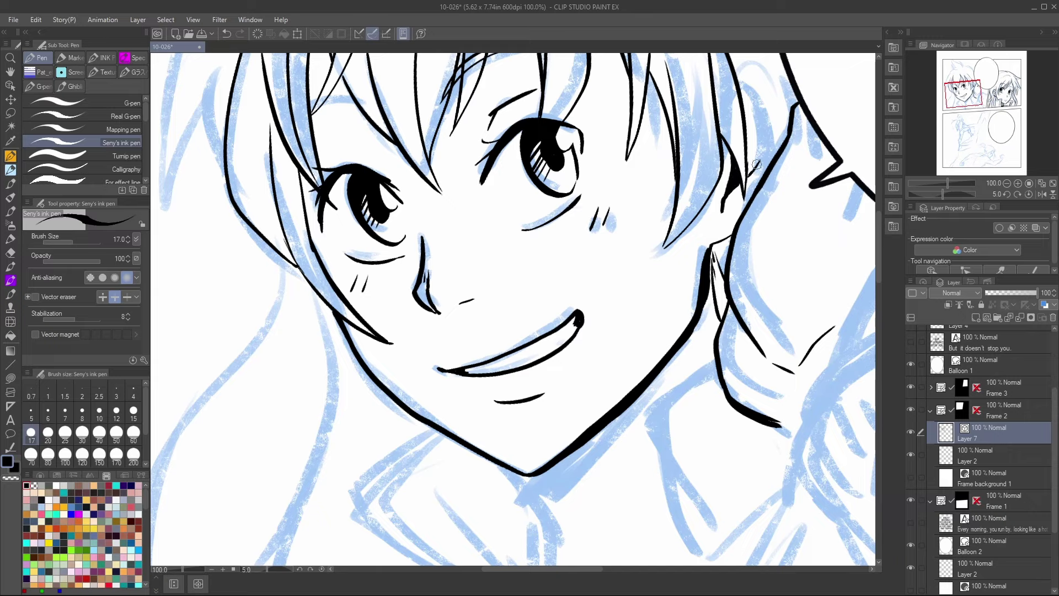
Ink the top of the ear, a hair lock crossing over it and a thin hair line toward the speech balloon.
drag(970, 88, 972, 79)
mouse_move(669, 235)
mouse_down()
mouse_move(676, 223)
mouse_move(714, 241)
mouse_move(722, 275)
mouse_up()
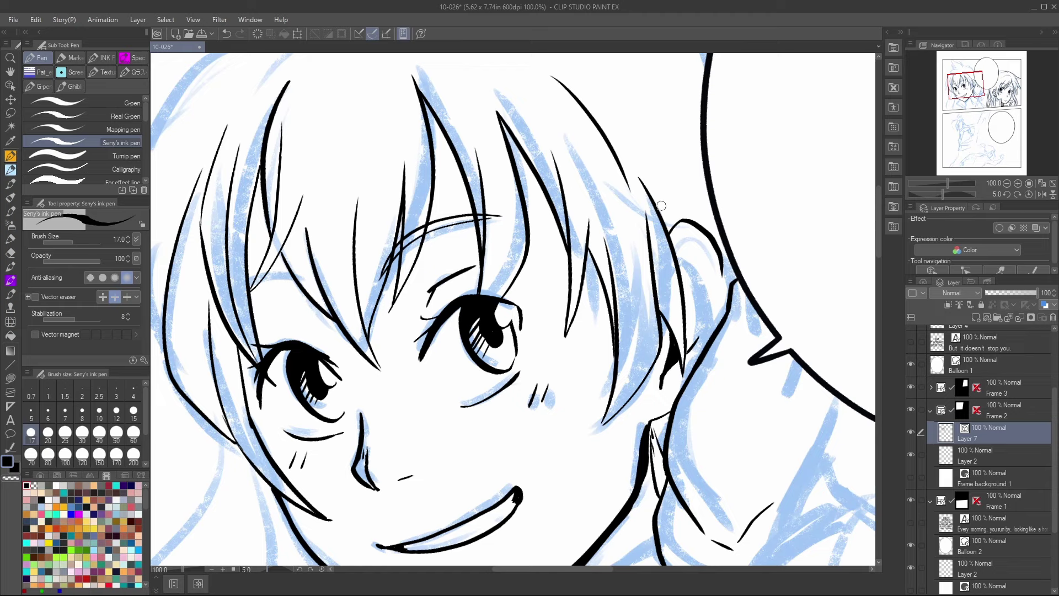
drag(658, 206, 706, 246)
drag(657, 210, 717, 251)
drag(624, 76, 707, 194)
drag(727, 257, 720, 274)
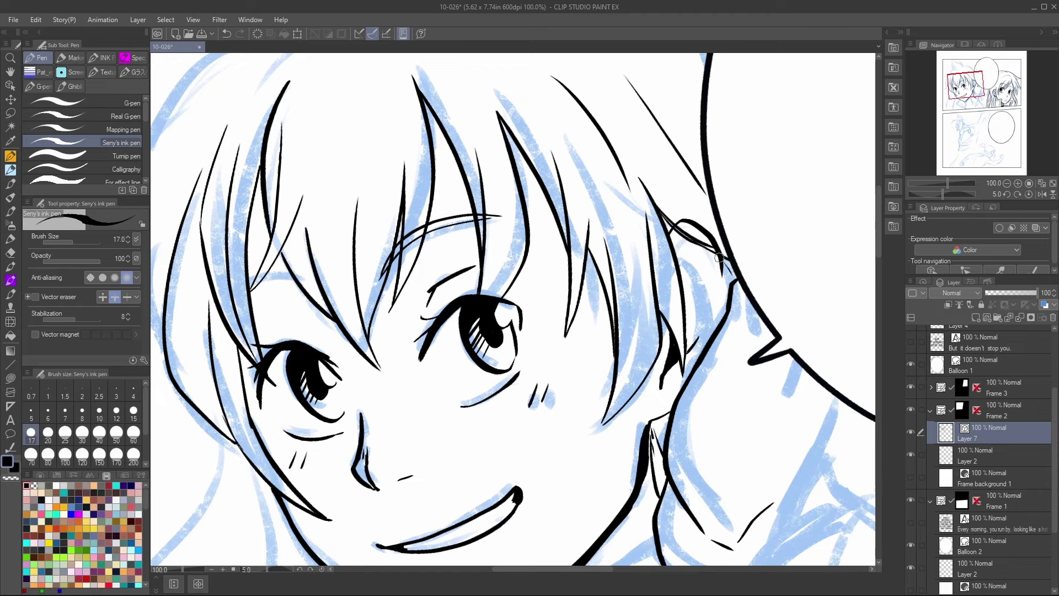
Erase the overlapping lines inside the lock crossing the ear and re-ink its lower edge.
key(c)
drag(669, 220, 737, 258)
drag(683, 233, 725, 252)
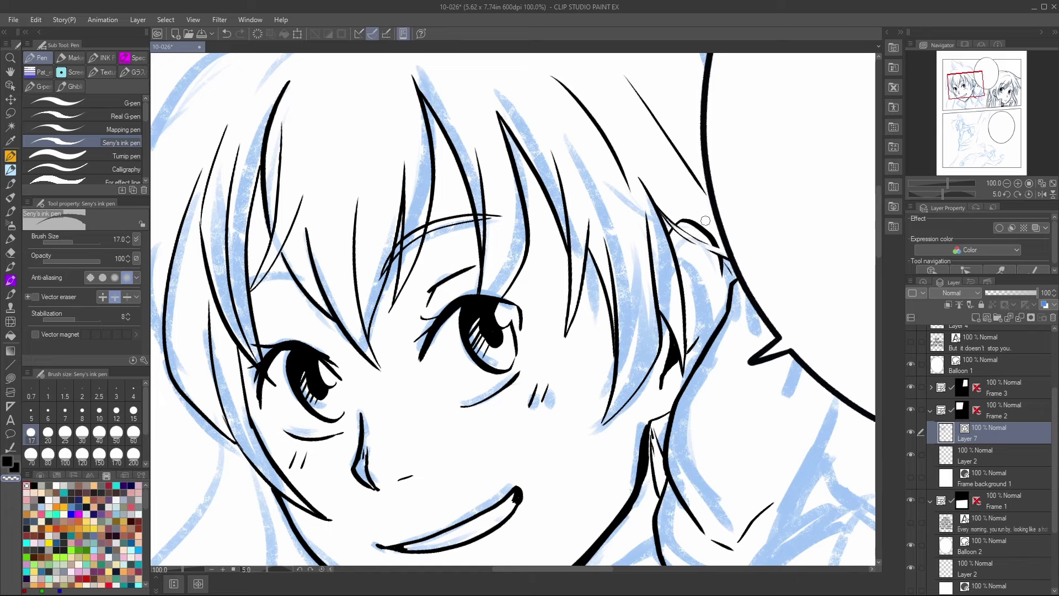
key(c)
drag(675, 229, 726, 257)
key(c)
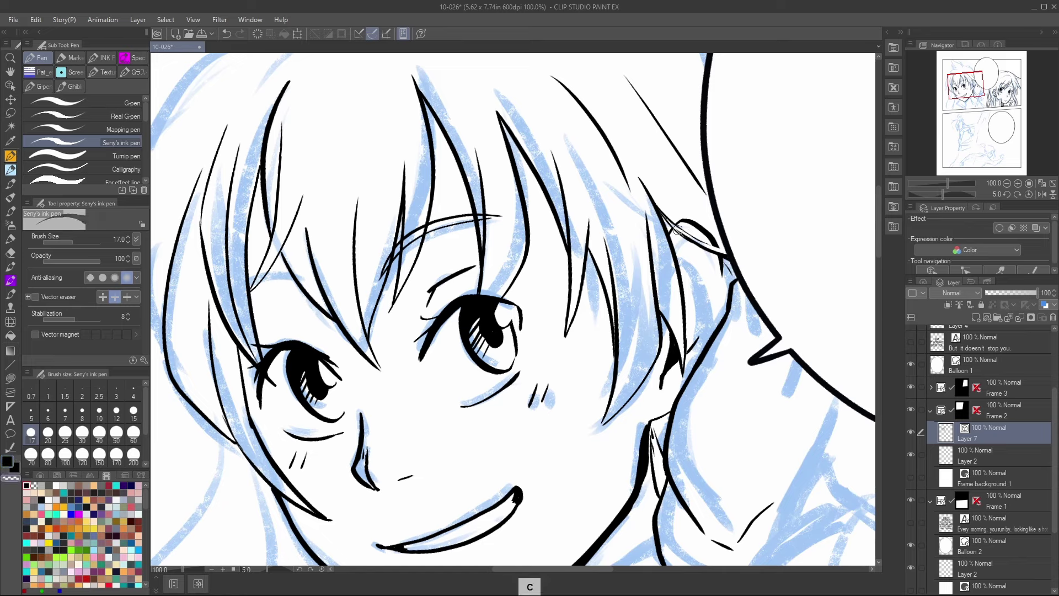
Clean up the remaining overlap at the ear, ink its inner folds and add short marks near the balloon's tail.
mouse_move(676, 228)
mouse_down()
mouse_move(695, 241)
mouse_move(683, 265)
mouse_move(710, 300)
mouse_move(683, 278)
mouse_move(702, 309)
mouse_move(692, 331)
mouse_move(709, 323)
mouse_up()
key(c)
mouse_move(720, 259)
mouse_down()
mouse_move(726, 315)
mouse_move(749, 334)
mouse_up()
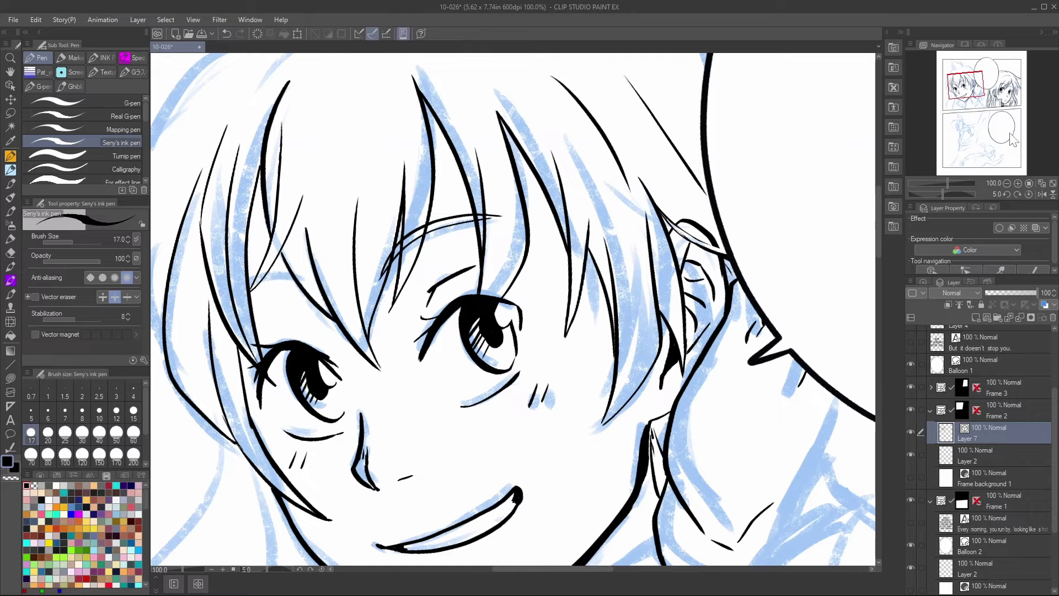
Ink the edge running from the speech balloon down to the raised hand and the hand's upper outline.
drag(1012, 131, 977, 83)
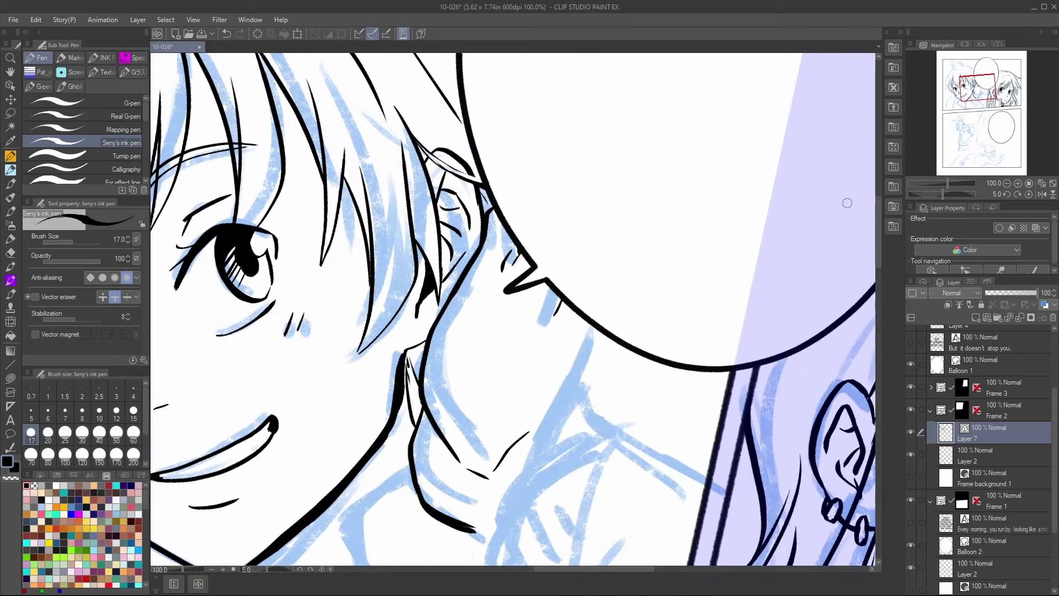
mouse_move(597, 330)
mouse_down()
mouse_move(545, 403)
mouse_move(551, 439)
mouse_up()
click(1006, 183)
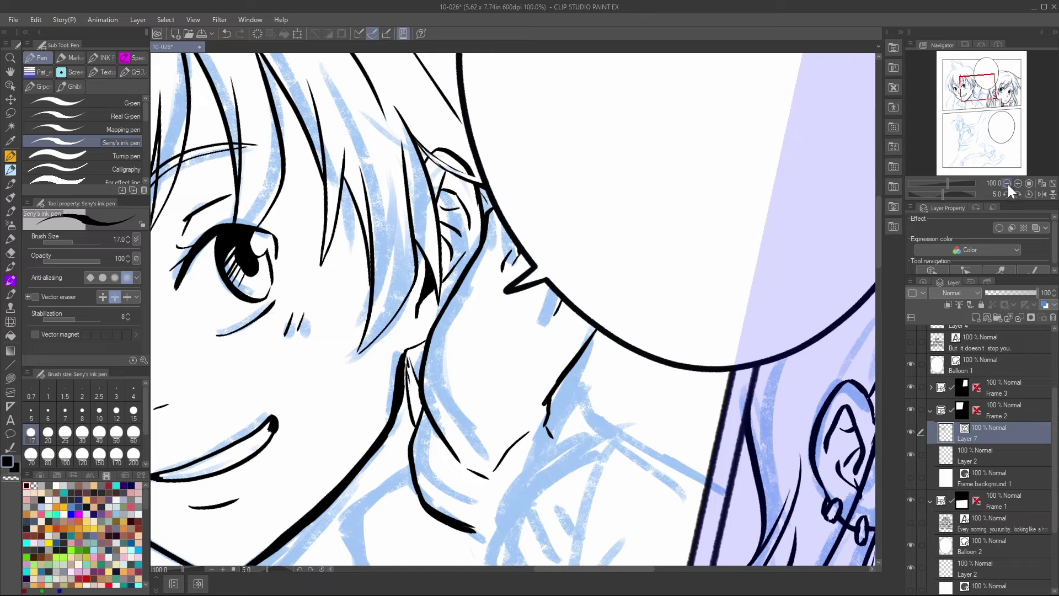
click(1007, 184)
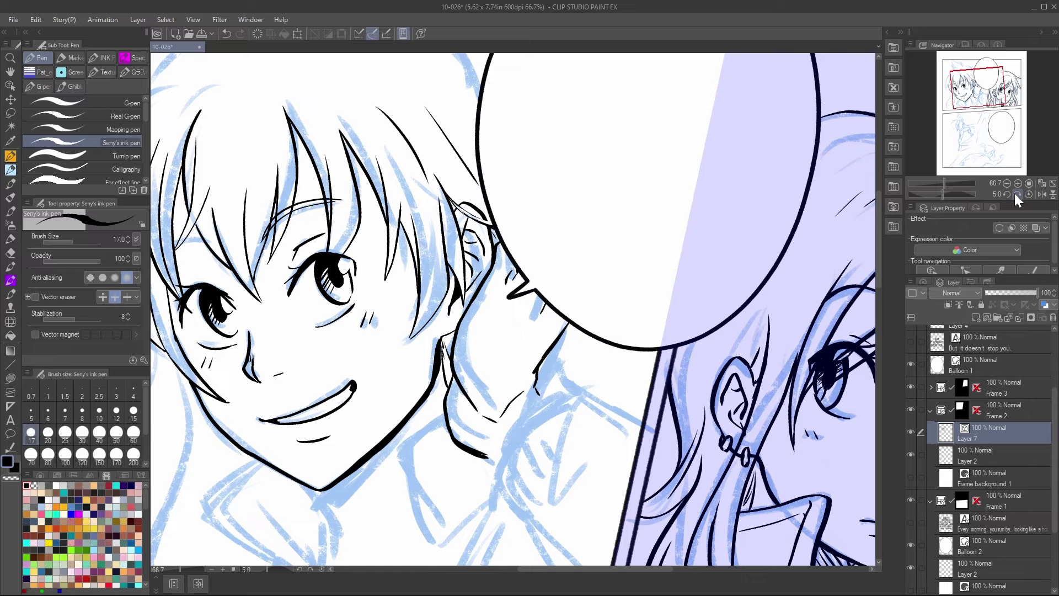
drag(984, 83, 984, 95)
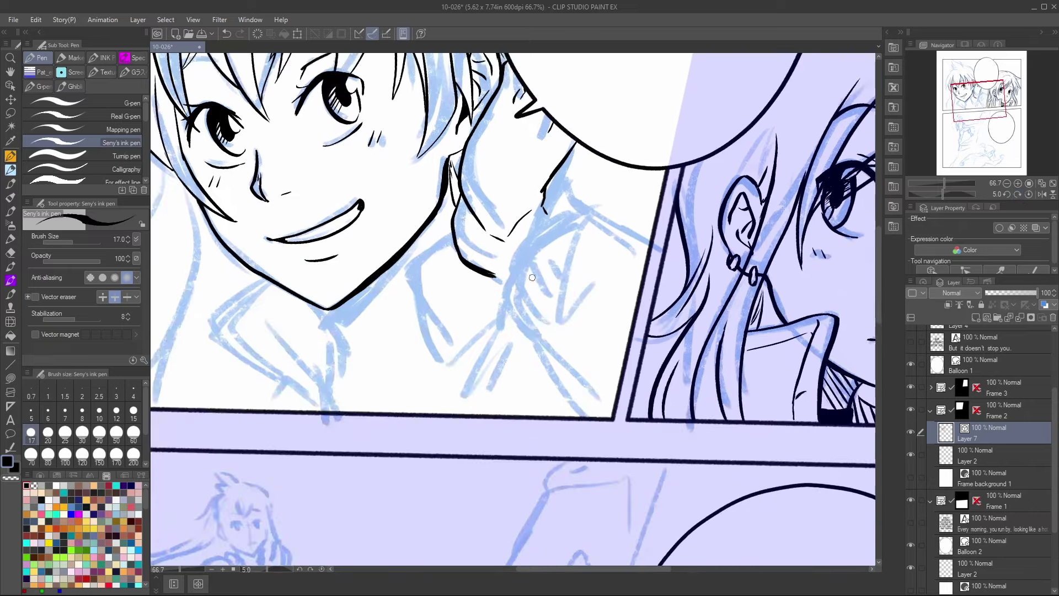
mouse_move(504, 300)
mouse_down()
mouse_move(502, 278)
mouse_move(546, 211)
mouse_move(575, 217)
mouse_up()
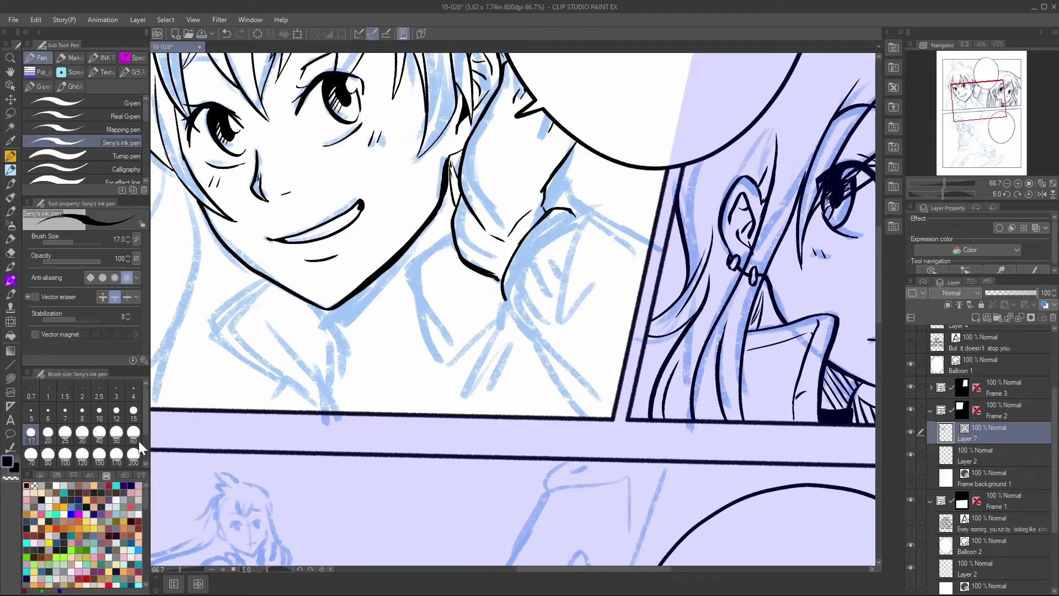
Set the brush size to 20 and ink the raised hand's fingers, its back and the wrist down to the panel border.
click(55, 433)
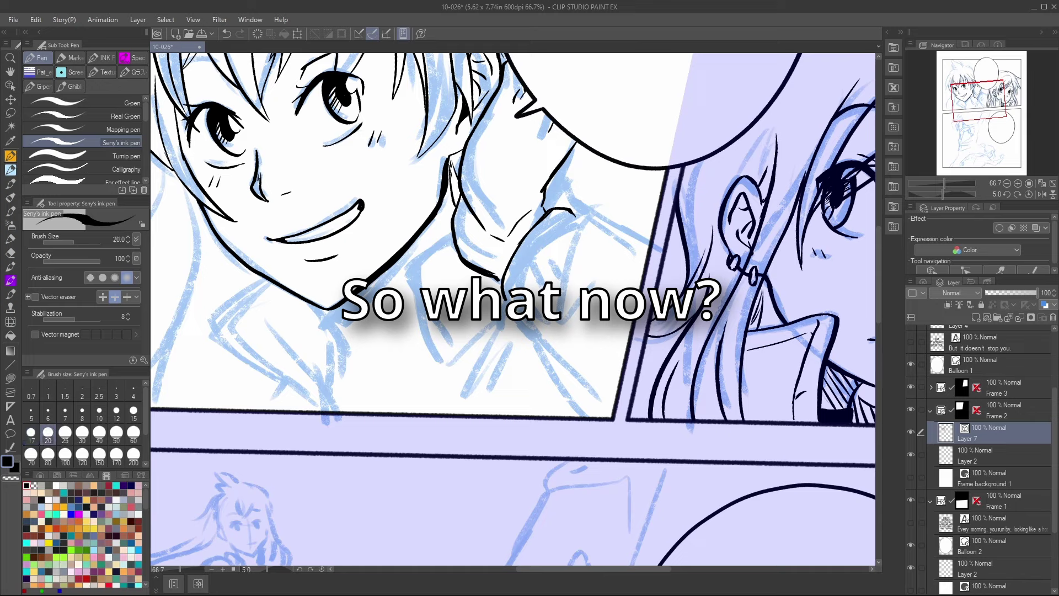
mouse_move(552, 209)
mouse_down()
mouse_move(511, 262)
mouse_move(508, 308)
mouse_move(539, 346)
mouse_up()
drag(509, 273, 537, 317)
drag(516, 250, 549, 298)
mouse_move(530, 234)
mouse_down()
mouse_move(565, 275)
mouse_move(577, 256)
mouse_up()
mouse_move(559, 209)
mouse_down()
mouse_move(601, 238)
mouse_move(601, 262)
mouse_move(649, 257)
mouse_up()
mouse_move(546, 311)
mouse_down()
mouse_move(538, 357)
mouse_move(559, 416)
mouse_up()
mouse_move(494, 277)
mouse_down()
mouse_move(497, 258)
mouse_move(546, 357)
mouse_up()
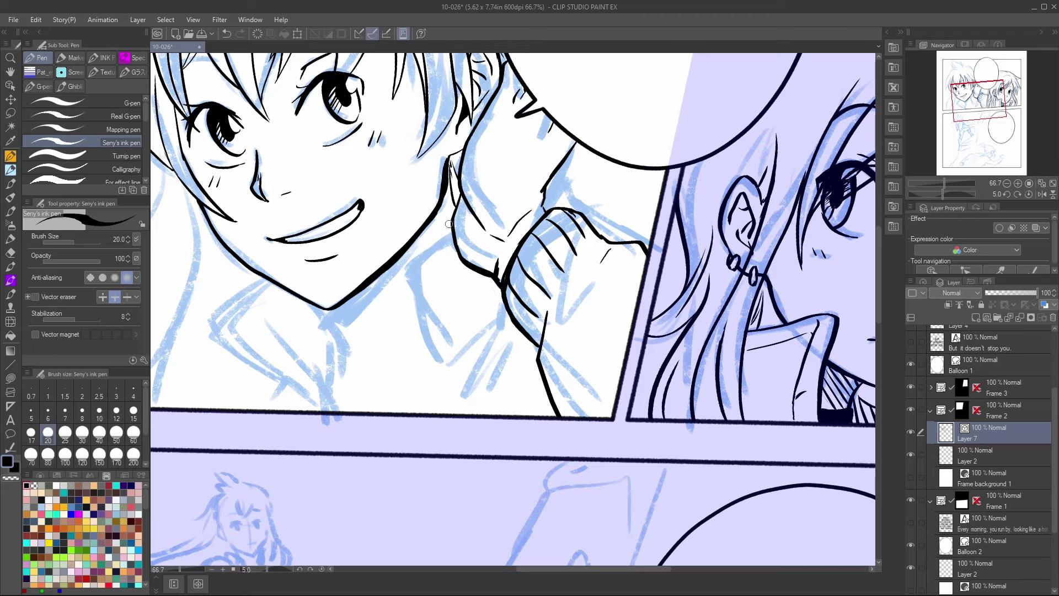
Ink the near side of the shirt collar and the fold lines below the raised hand.
mouse_move(450, 226)
mouse_down()
mouse_move(376, 296)
mouse_move(377, 315)
mouse_move(465, 406)
mouse_up()
mouse_move(389, 298)
mouse_down()
mouse_move(444, 374)
mouse_move(391, 304)
mouse_move(435, 339)
mouse_move(474, 411)
mouse_up()
drag(396, 304, 461, 252)
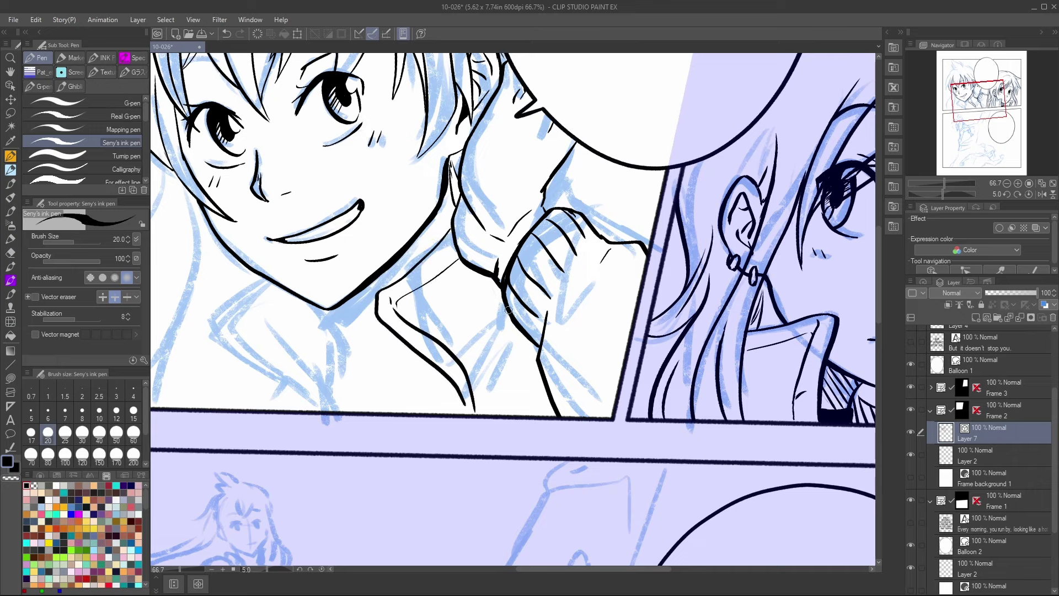
mouse_move(507, 310)
mouse_down()
mouse_move(487, 405)
mouse_move(470, 402)
mouse_move(465, 417)
mouse_move(456, 385)
mouse_up()
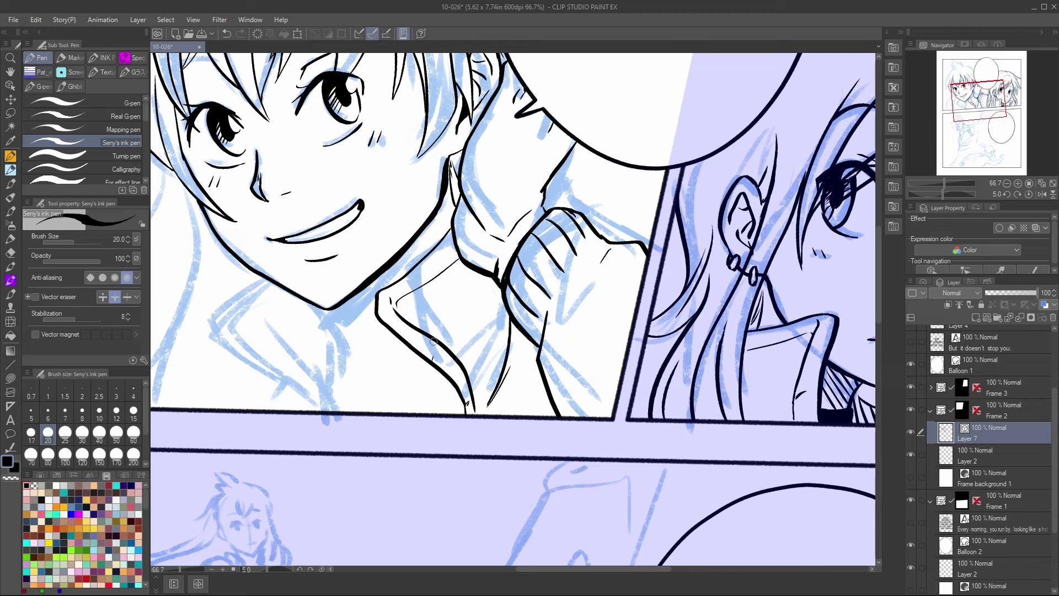
Ink the far side of the neck, the neckline curves and a dark shadow along the neck's edge.
mouse_move(302, 299)
mouse_down()
mouse_move(340, 338)
mouse_move(359, 397)
mouse_up()
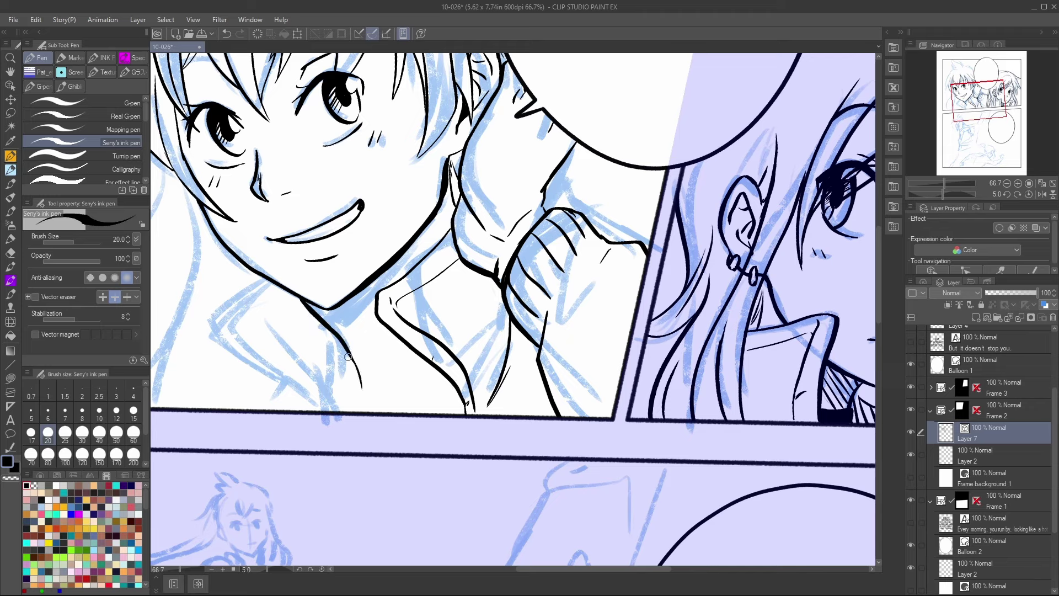
mouse_move(348, 356)
mouse_down()
mouse_move(365, 396)
mouse_move(337, 417)
mouse_move(450, 397)
mouse_up()
drag(327, 329, 361, 379)
drag(338, 343, 389, 330)
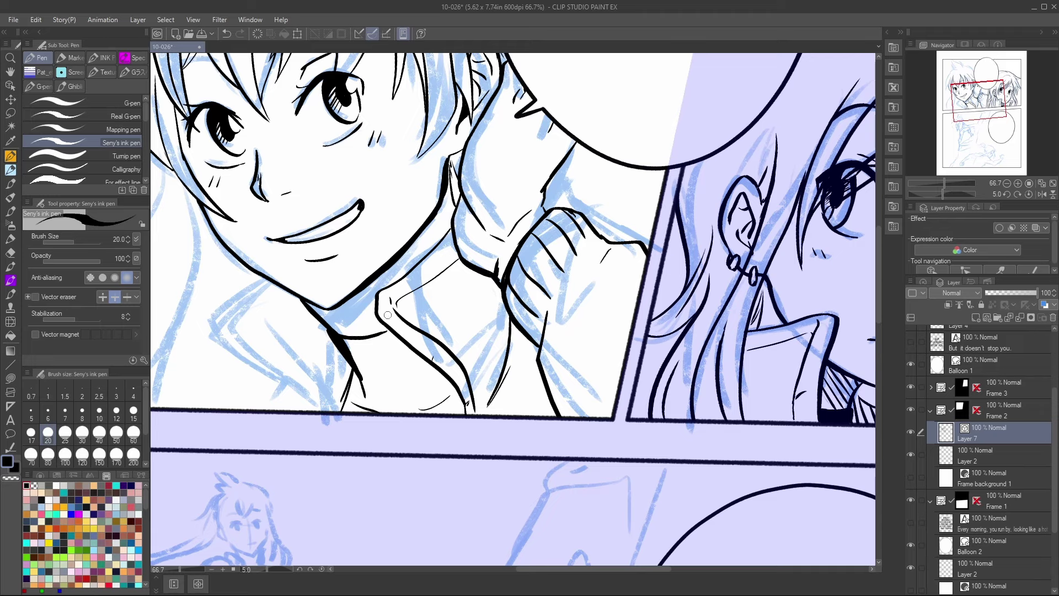
Outline the shadow beneath the chin and fill it with hatching lines along the jaw.
mouse_move(444, 210)
mouse_down()
mouse_move(440, 242)
mouse_move(414, 264)
mouse_up()
drag(327, 324, 376, 314)
mouse_move(311, 303)
mouse_down()
mouse_move(344, 302)
mouse_move(355, 324)
mouse_up()
drag(366, 282, 370, 318)
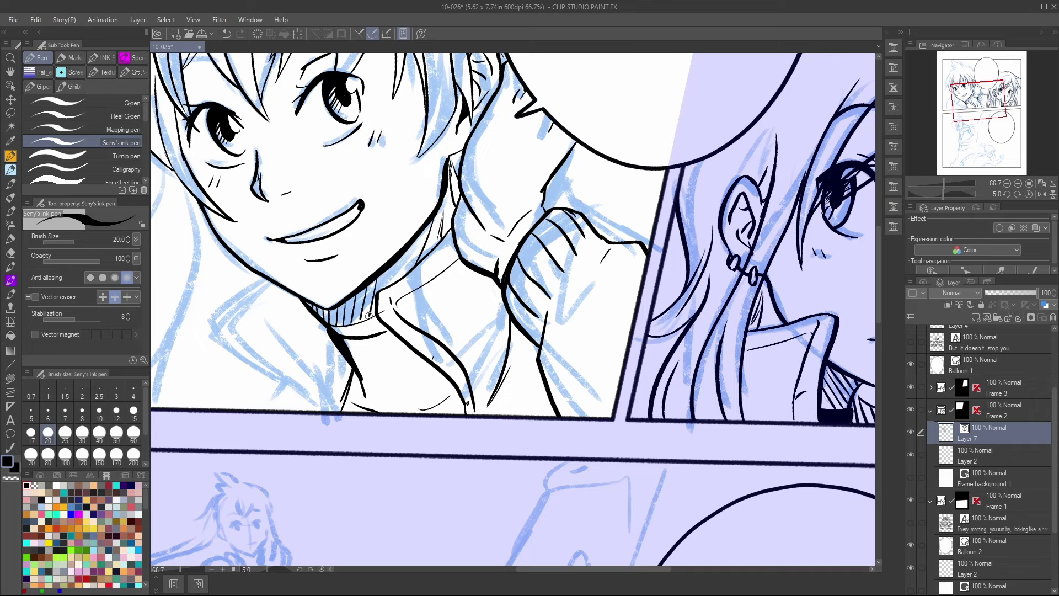
Extend the hatching under the jaw toward the ear and erase the stray line ends around the neck and neckline.
drag(410, 246, 396, 280)
mouse_move(418, 234)
mouse_down()
mouse_move(405, 274)
mouse_move(413, 266)
mouse_up()
key(c)
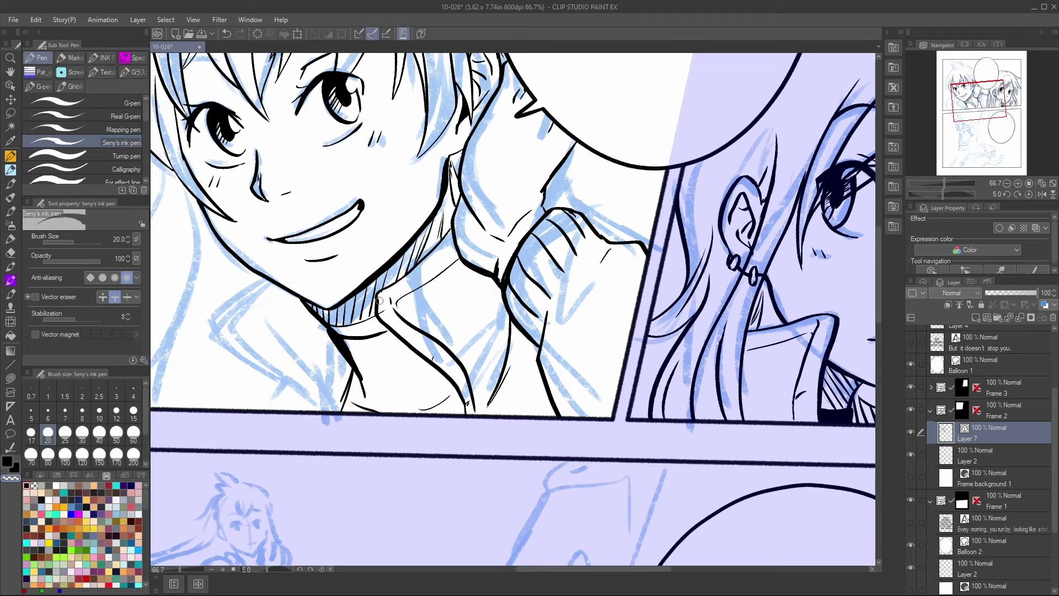
key(c)
drag(347, 344, 365, 380)
key(c)
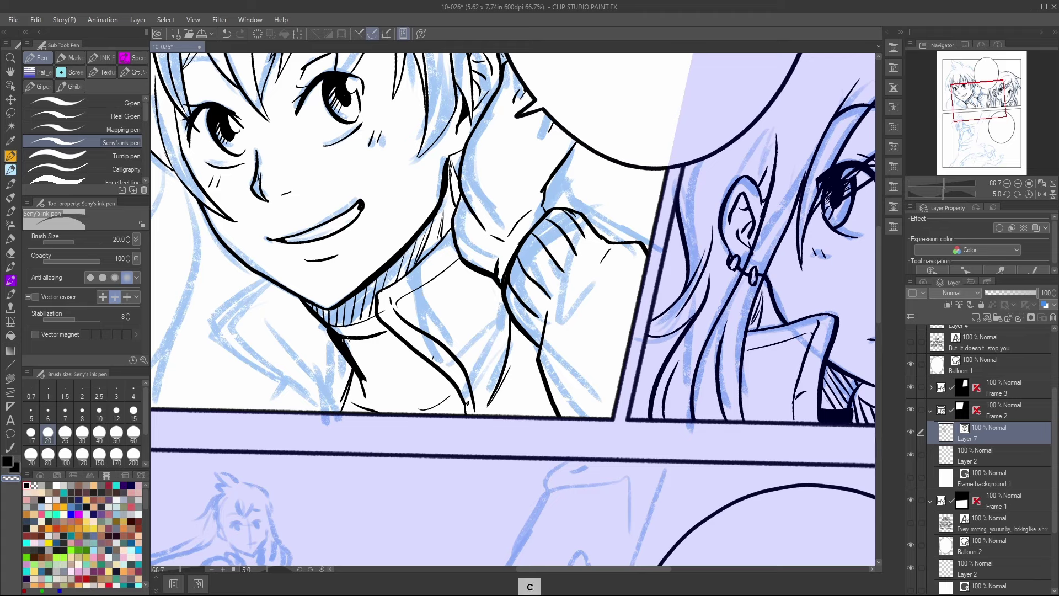
key(c)
Ink the shirt lines below the neckline with a small cross mark on the chest, and fill the gap beside them black.
mouse_move(334, 334)
mouse_down()
mouse_move(364, 341)
mouse_move(384, 412)
mouse_up()
drag(353, 369, 354, 402)
drag(423, 359, 449, 413)
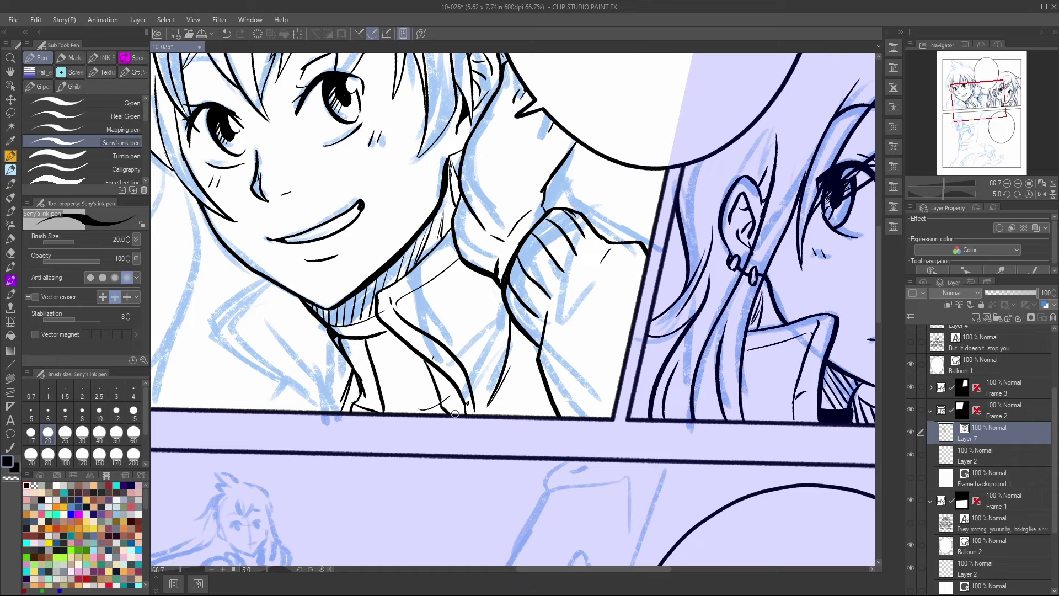
drag(392, 369, 412, 390)
mouse_move(408, 376)
mouse_down()
mouse_move(404, 400)
mouse_move(339, 418)
mouse_move(356, 377)
mouse_move(349, 401)
mouse_move(358, 396)
mouse_move(353, 370)
mouse_move(362, 393)
mouse_up()
drag(329, 328, 353, 379)
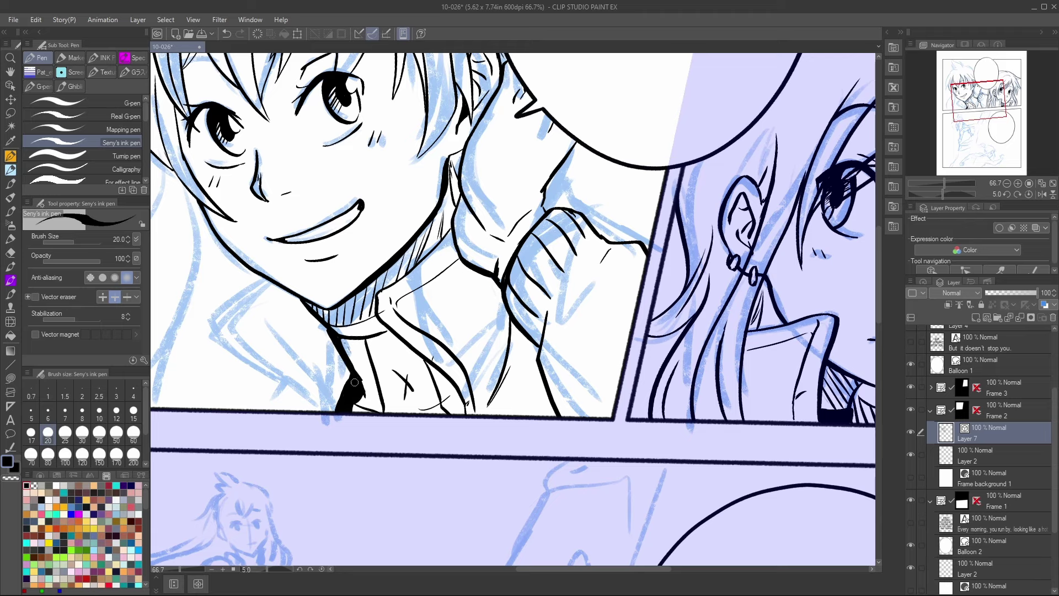
Ink the inner collar folds beside the neck and hatch the shadow down to the black area.
drag(260, 313, 333, 395)
drag(292, 344, 313, 353)
mouse_move(325, 340)
mouse_down()
mouse_move(315, 355)
mouse_move(345, 405)
mouse_up()
drag(342, 370, 337, 409)
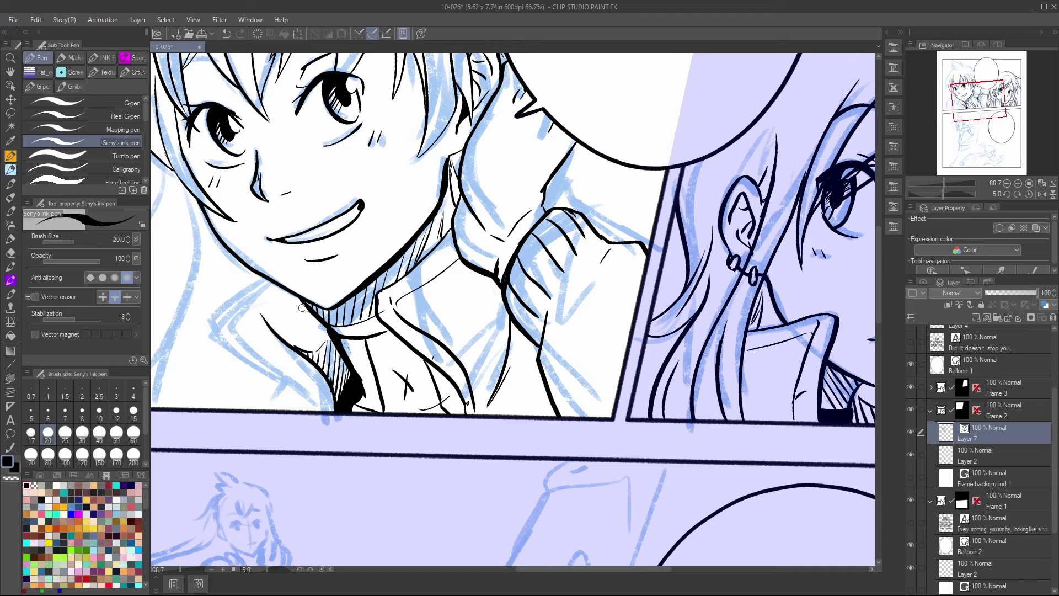
Ink the turned-over jacket collar with a double edge and short stitch marks along its border.
mouse_move(258, 284)
mouse_down()
mouse_move(208, 351)
mouse_move(299, 394)
mouse_up()
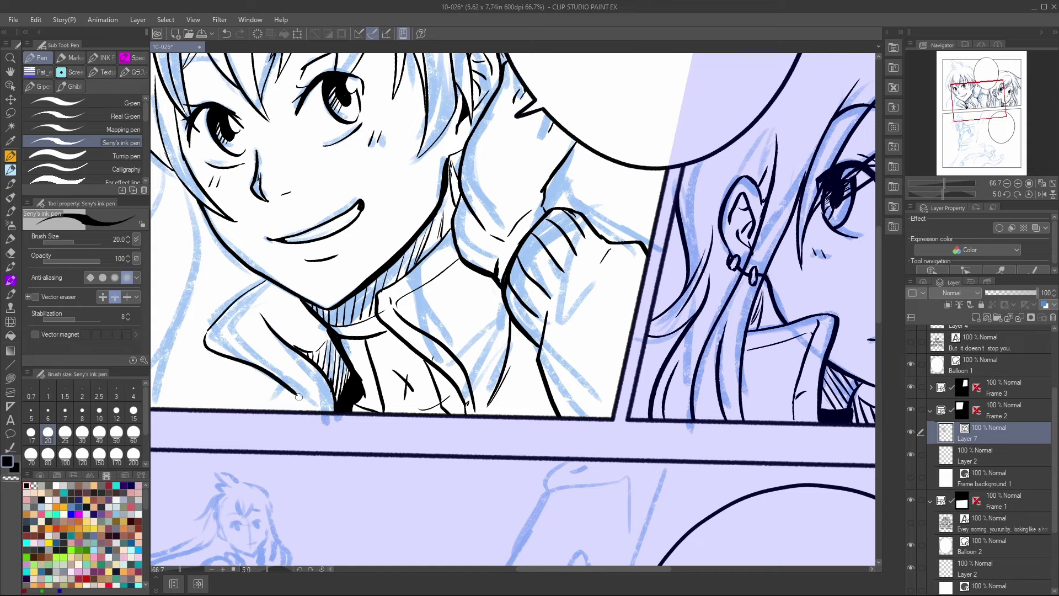
mouse_move(219, 334)
mouse_down()
mouse_move(322, 410)
mouse_move(309, 399)
mouse_up()
mouse_move(224, 335)
mouse_down()
mouse_move(287, 365)
mouse_move(327, 411)
mouse_up()
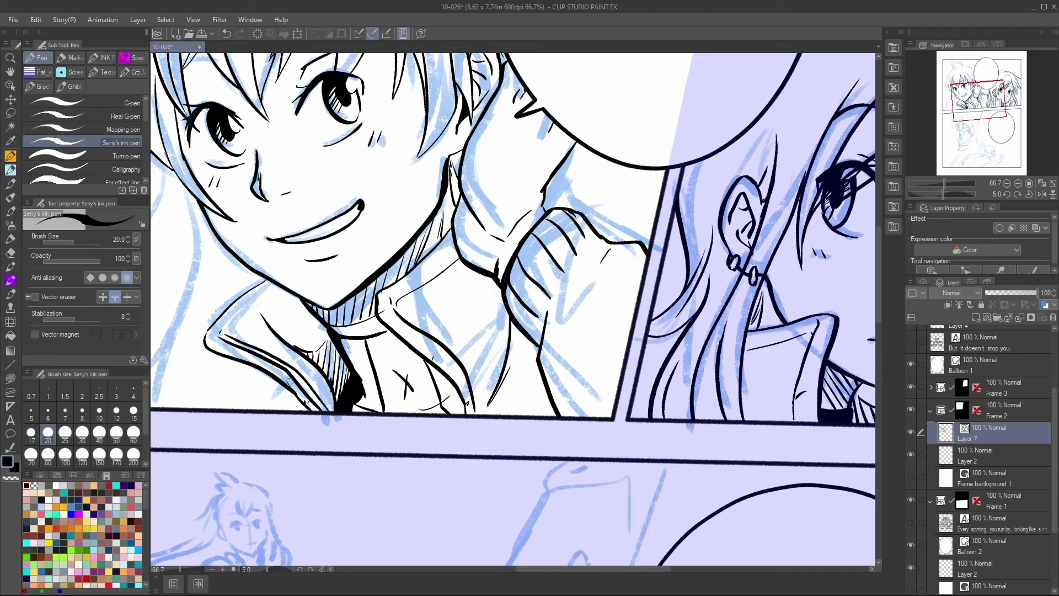
drag(251, 349, 307, 392)
mouse_move(267, 300)
mouse_down()
mouse_move(267, 321)
mouse_move(280, 287)
mouse_up()
Hatch the shadow below the raised hand and the neck below the ear, and ink the far collar's edge.
mouse_move(512, 368)
mouse_down()
mouse_move(523, 341)
mouse_move(511, 340)
mouse_move(496, 383)
mouse_up()
drag(523, 342, 497, 397)
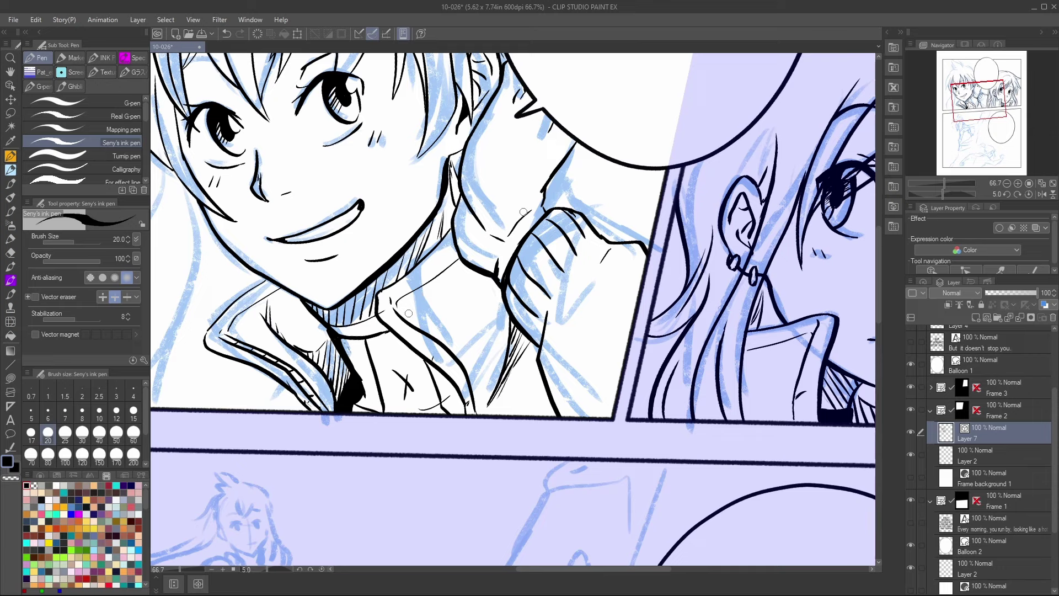
mouse_move(438, 208)
mouse_down()
mouse_move(406, 274)
mouse_move(440, 230)
mouse_move(434, 245)
mouse_up()
drag(444, 215, 438, 242)
mouse_move(377, 317)
mouse_down()
mouse_move(375, 294)
mouse_move(452, 226)
mouse_up()
Ink the long loose hair beside the face down to the panel border, plus a fold line on the shoulder.
drag(979, 100, 965, 93)
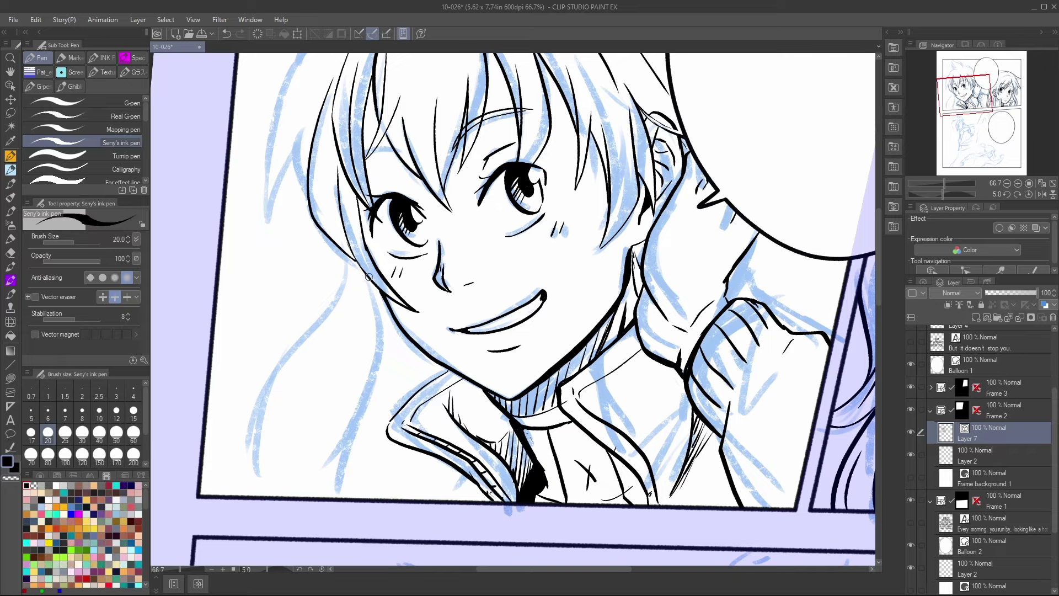
drag(377, 301, 321, 498)
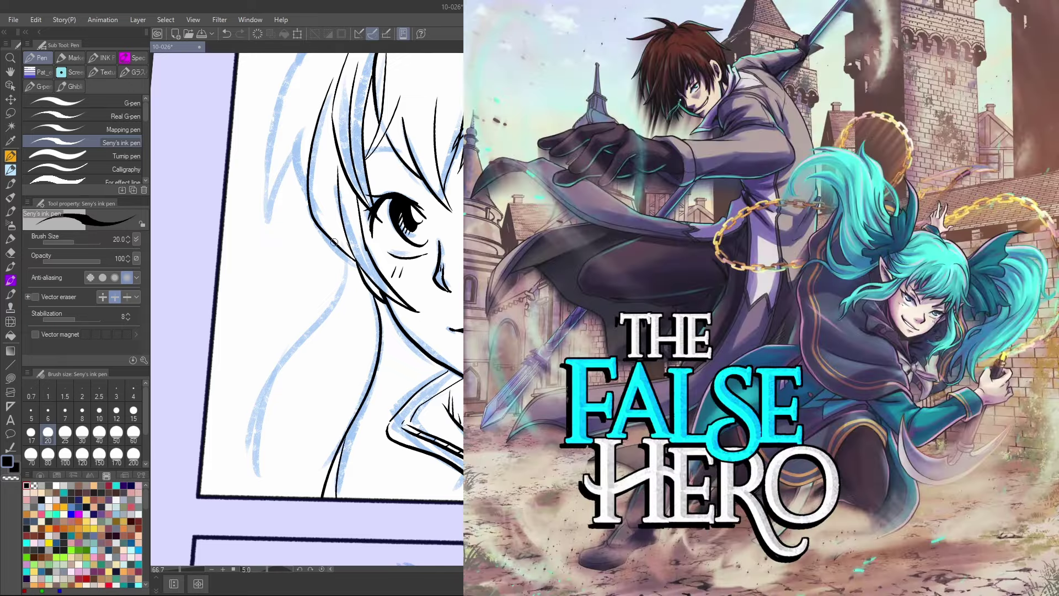
drag(334, 242, 236, 495)
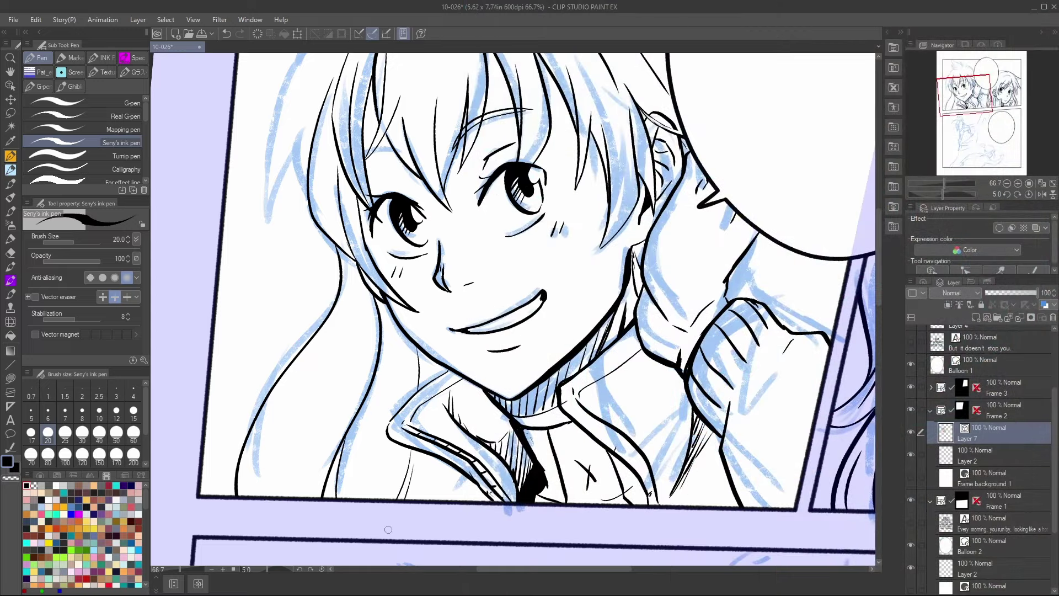
drag(439, 455, 404, 497)
Ink the curved crown lines, the spiky tuft on top of the head and the hair outline reaching the speech balloon.
drag(983, 107, 971, 81)
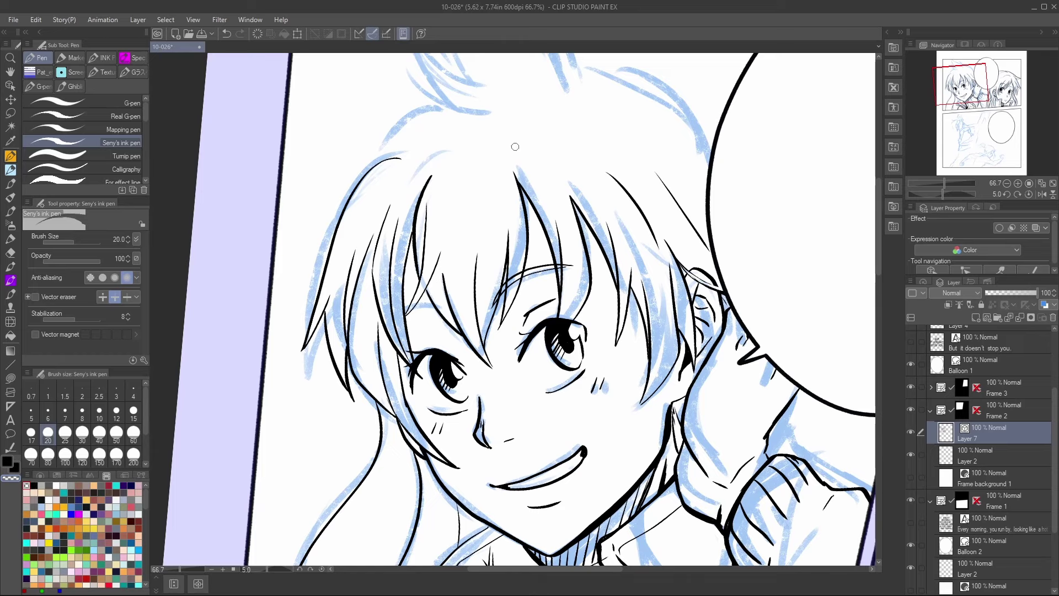
mouse_move(430, 161)
mouse_down()
mouse_move(537, 127)
mouse_move(593, 157)
mouse_up()
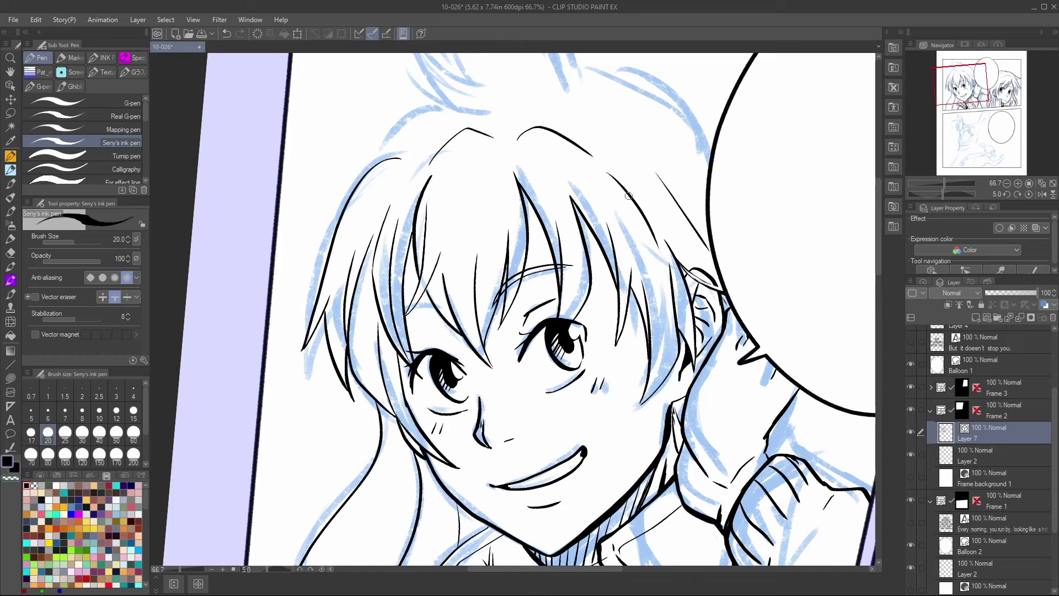
drag(962, 79, 959, 74)
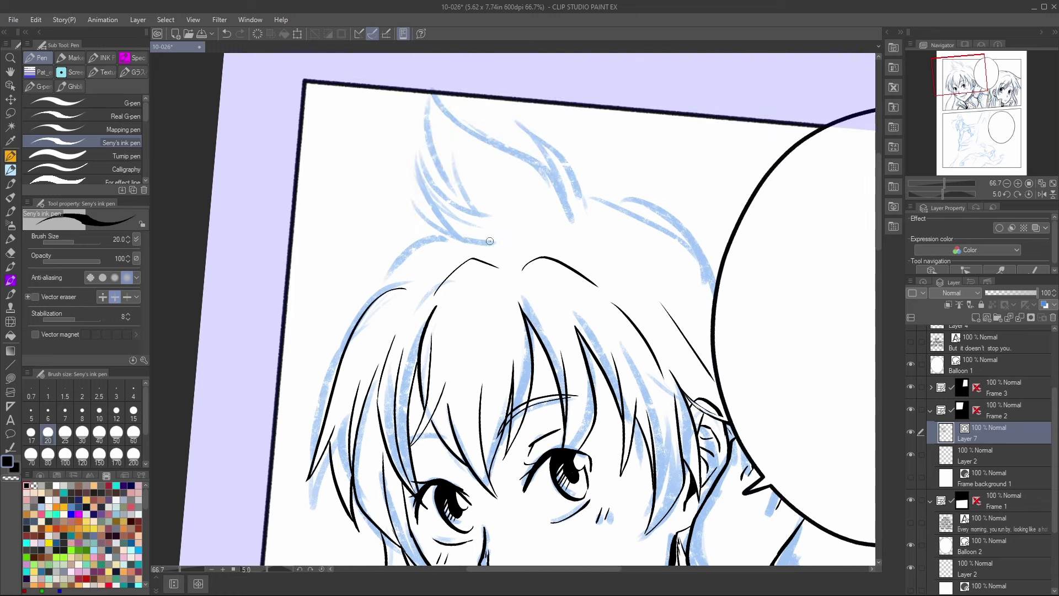
mouse_move(490, 241)
mouse_down()
mouse_move(398, 169)
mouse_move(487, 223)
mouse_move(422, 118)
mouse_up()
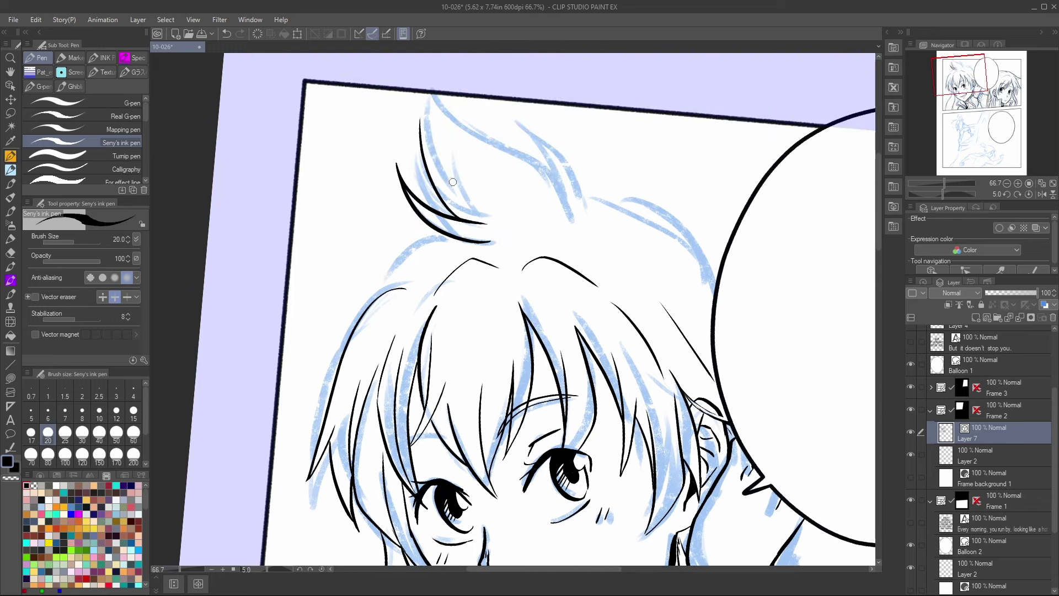
mouse_move(469, 199)
mouse_down()
mouse_move(421, 93)
mouse_move(560, 196)
mouse_up()
mouse_move(530, 151)
mouse_down()
mouse_move(478, 117)
mouse_move(578, 207)
mouse_up()
mouse_move(473, 176)
mouse_down()
mouse_move(556, 233)
mouse_move(686, 240)
mouse_move(712, 276)
mouse_up()
Ink the hair outline from the tuft down the side of the head and thicken the outline beside the balloon.
mouse_move(447, 236)
mouse_down()
mouse_move(367, 304)
mouse_move(418, 256)
mouse_up()
drag(389, 290, 443, 237)
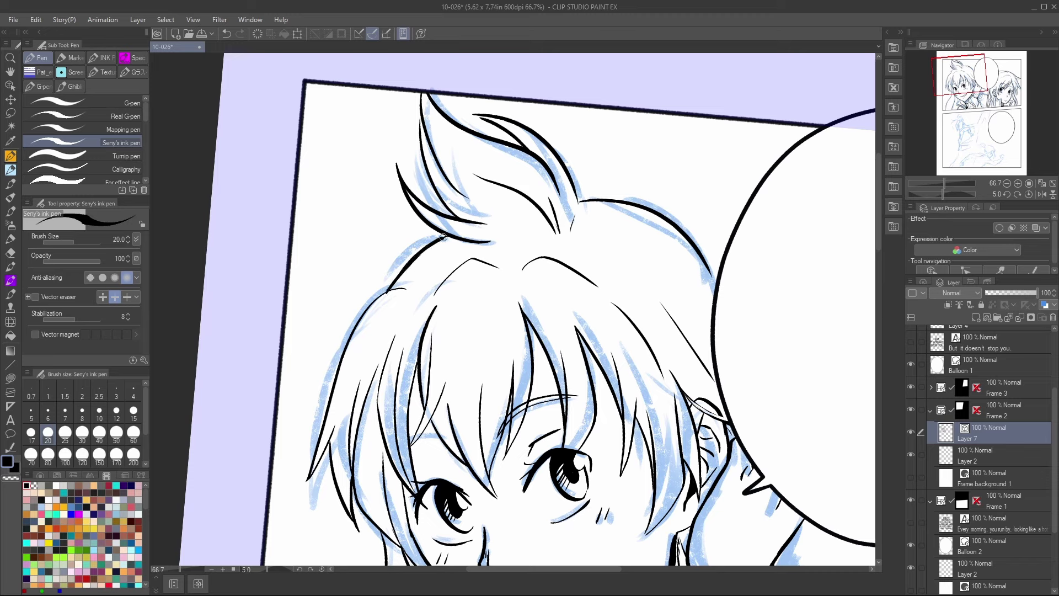
mouse_move(408, 290)
mouse_down()
mouse_move(371, 306)
mouse_move(340, 367)
mouse_up()
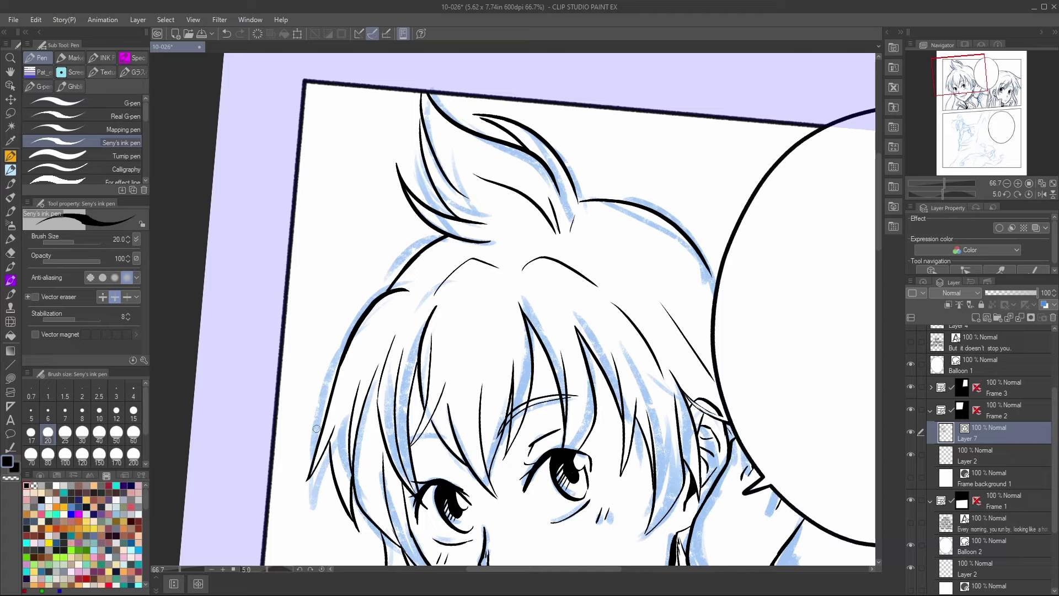
mouse_move(699, 252)
mouse_down()
mouse_move(720, 288)
mouse_move(718, 278)
mouse_up()
drag(694, 246, 717, 276)
Ink the hair strands behind the raised hand, between the speech balloon and the panel border, and clean up their ends.
drag(970, 85, 971, 95)
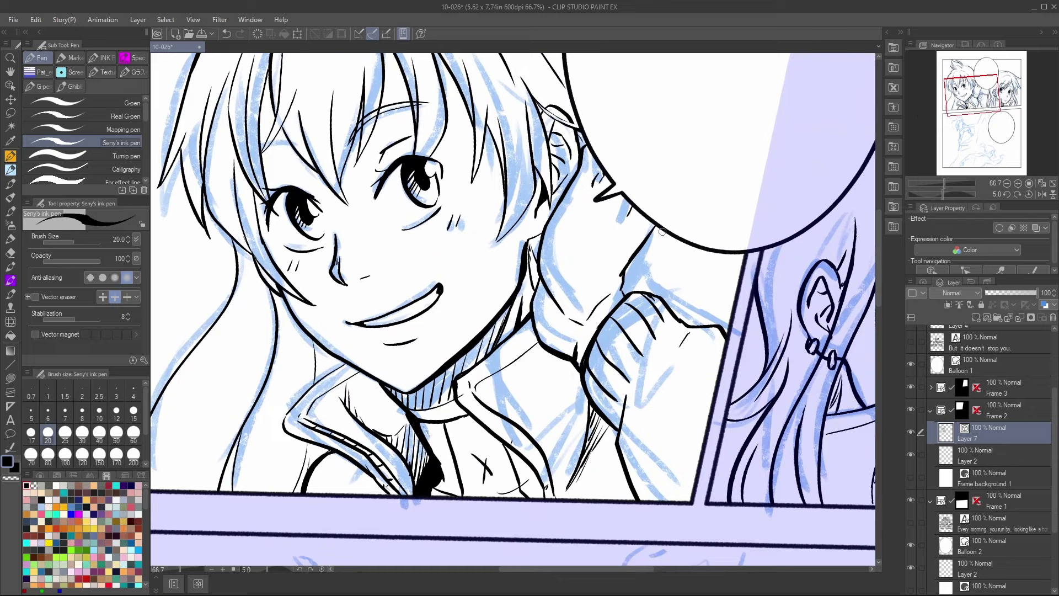
drag(660, 235, 738, 295)
drag(649, 232, 684, 306)
drag(722, 255, 740, 271)
drag(677, 303, 715, 326)
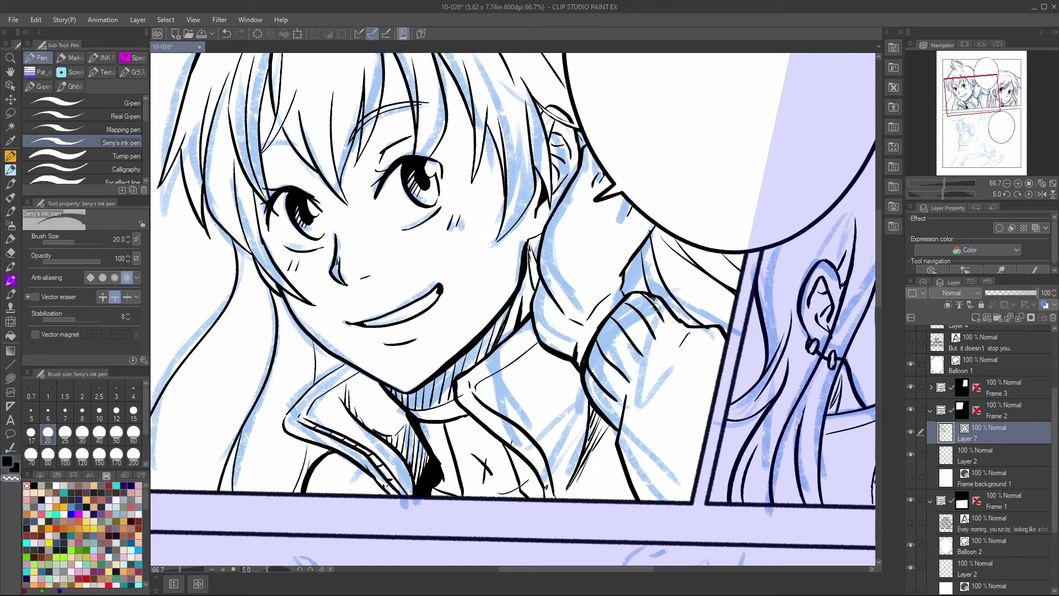
key(c)
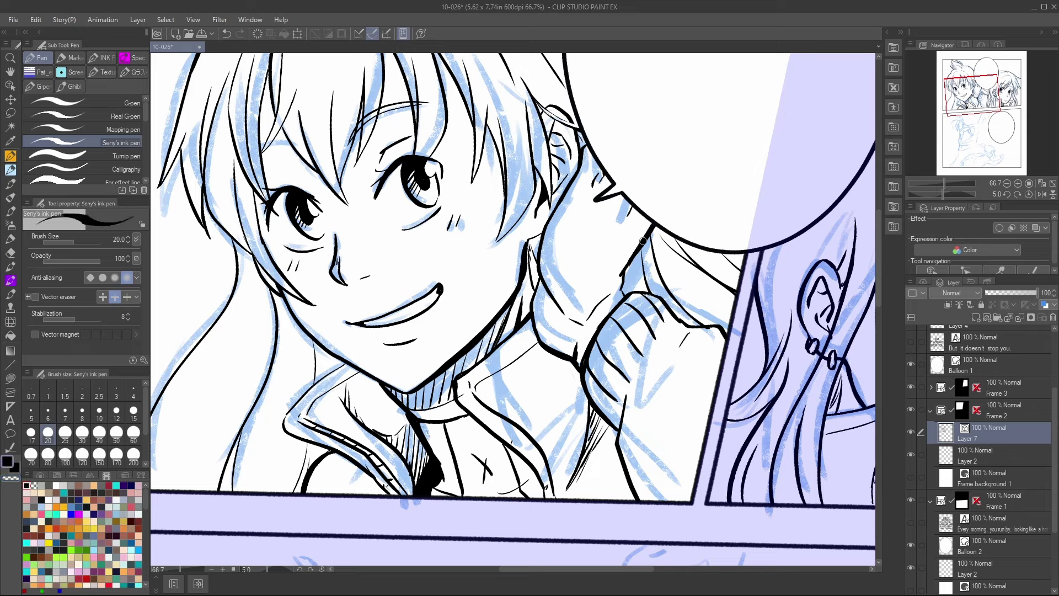
Ink inner strands in the long loose hair beside the face and erase their lower end near the panel border.
mouse_move(250, 280)
mouse_down()
mouse_move(168, 485)
mouse_move(190, 417)
mouse_up()
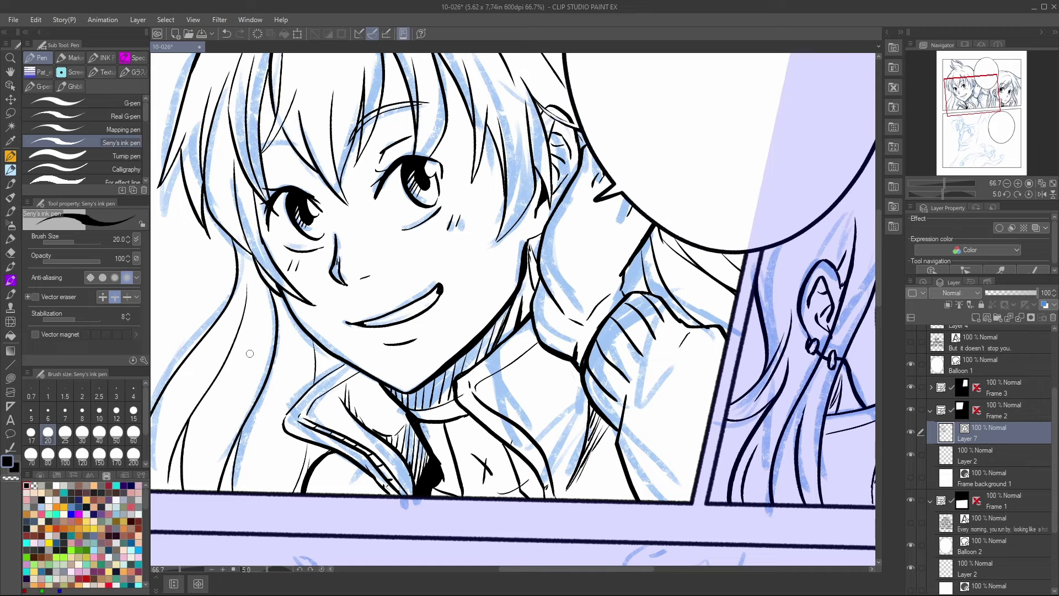
drag(249, 354, 453, 303)
click(226, 33)
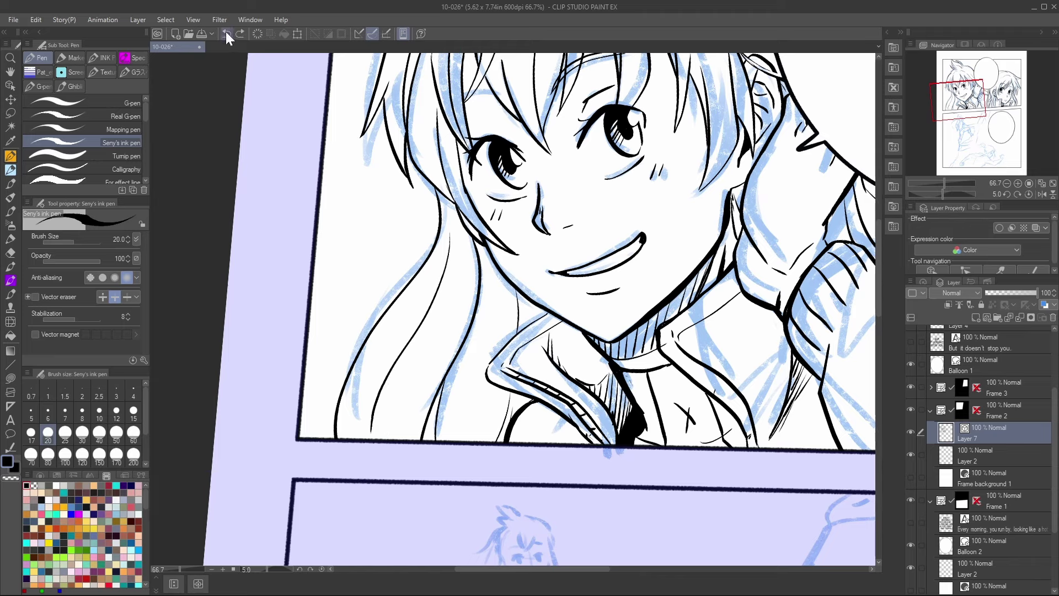
mouse_move(358, 416)
mouse_down()
mouse_move(436, 282)
mouse_move(349, 439)
mouse_up()
mouse_move(420, 300)
mouse_down()
mouse_move(445, 269)
mouse_move(421, 306)
mouse_up()
key(c)
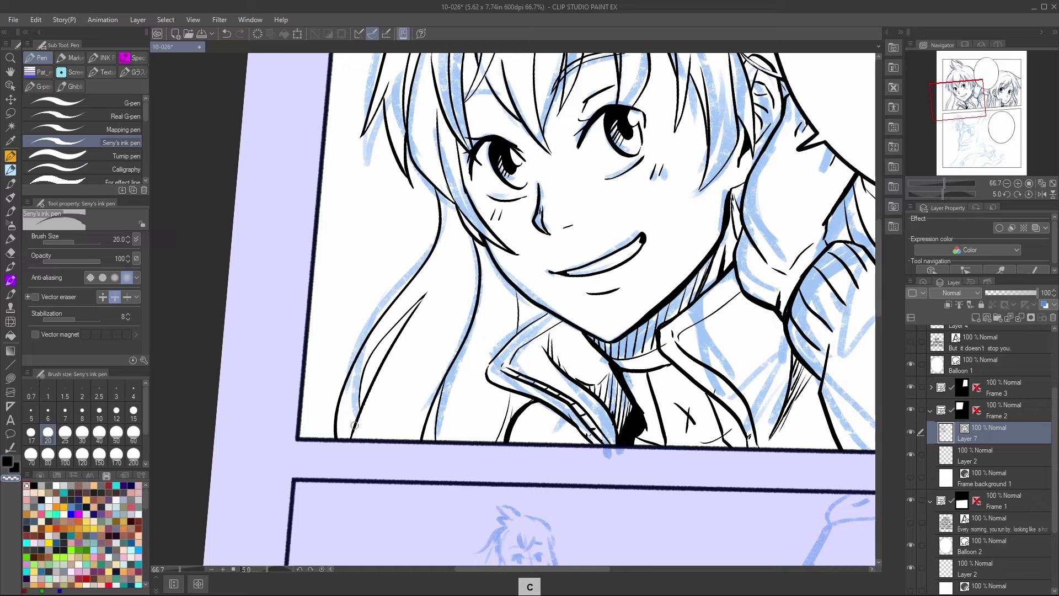
drag(361, 413, 349, 447)
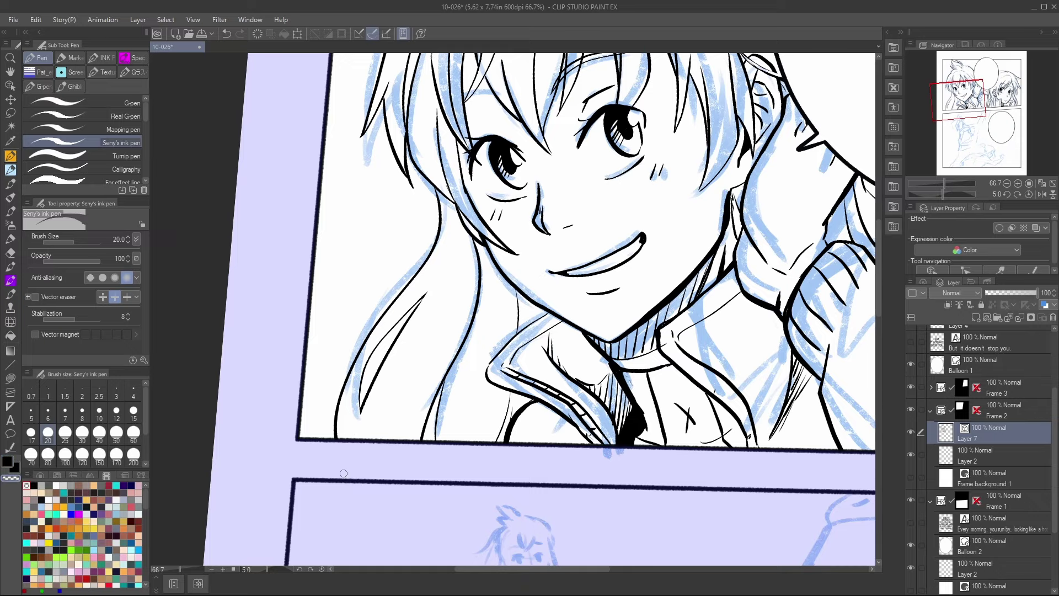
Ink the eyebrow showing beneath the fringe above the eye on the loose-hair side.
drag(979, 102, 993, 97)
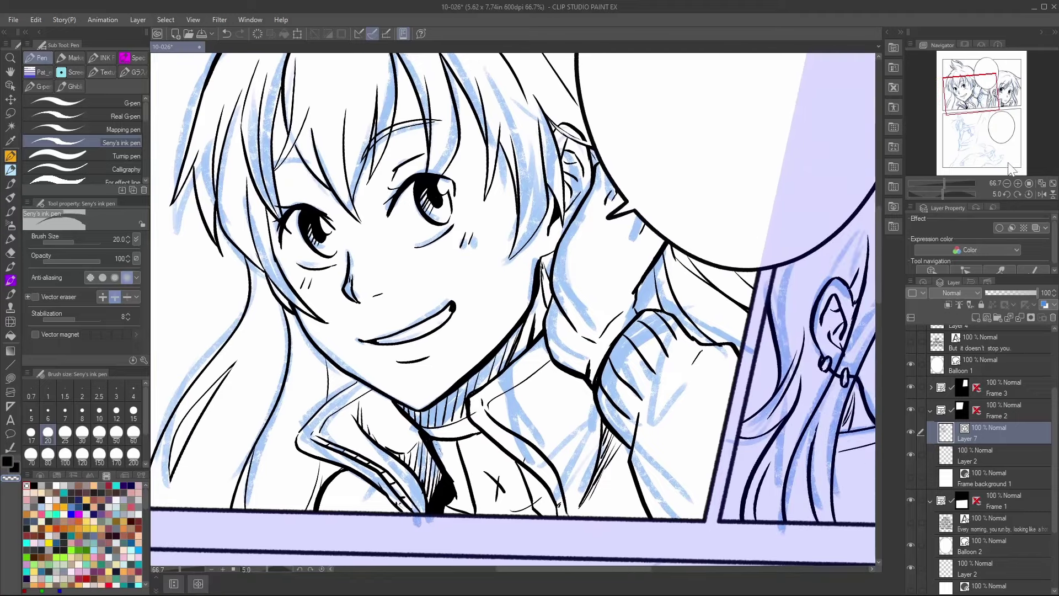
key(c)
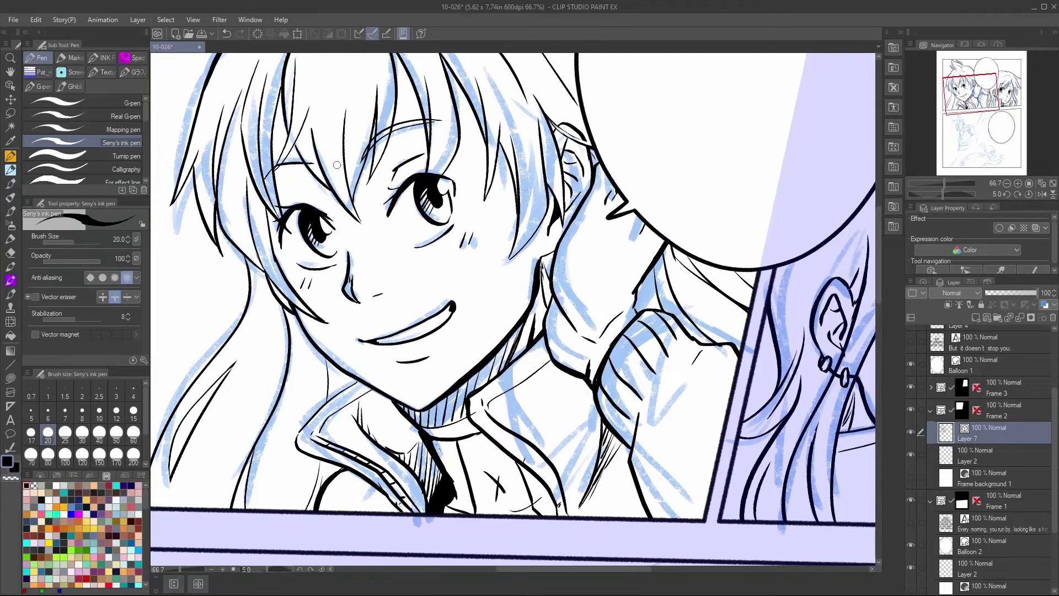
drag(277, 162, 301, 155)
Collapse the Frame 2 folder and add a new vector layer above Layer 2 in the Frame 1 folder.
click(1006, 182)
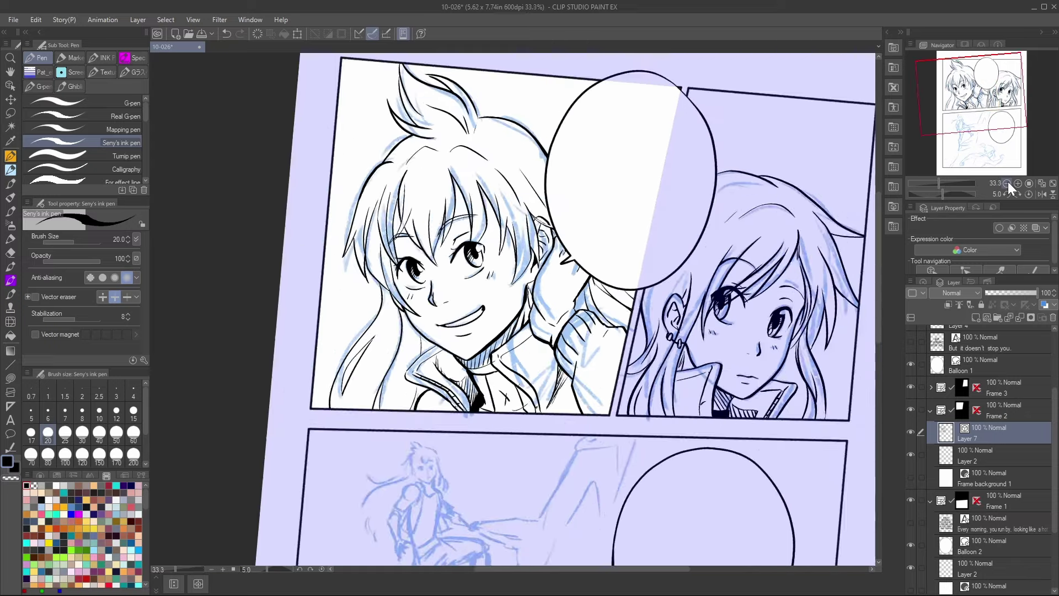
click(1007, 183)
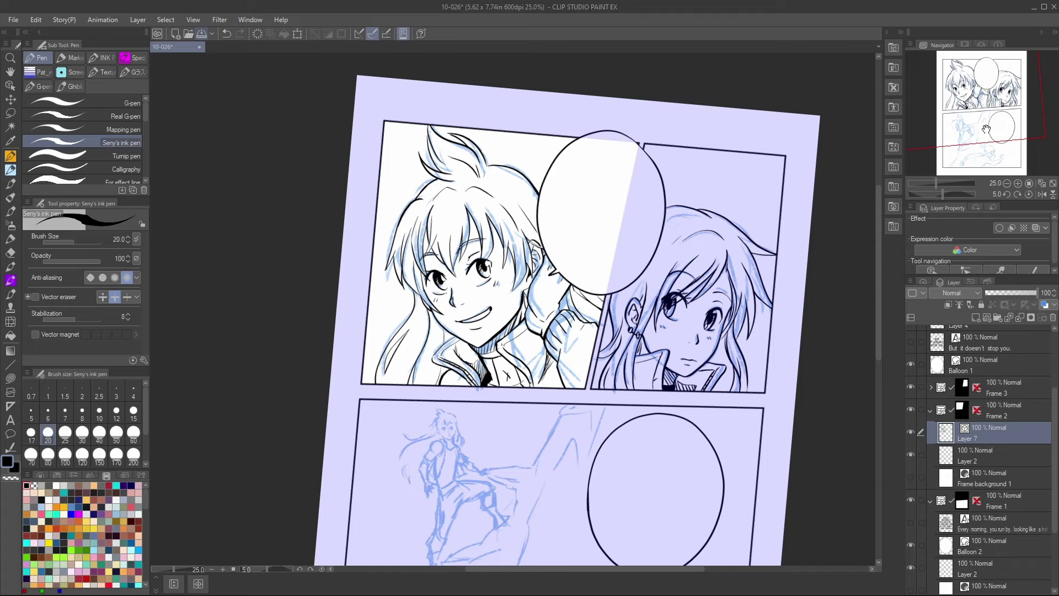
drag(983, 134, 984, 149)
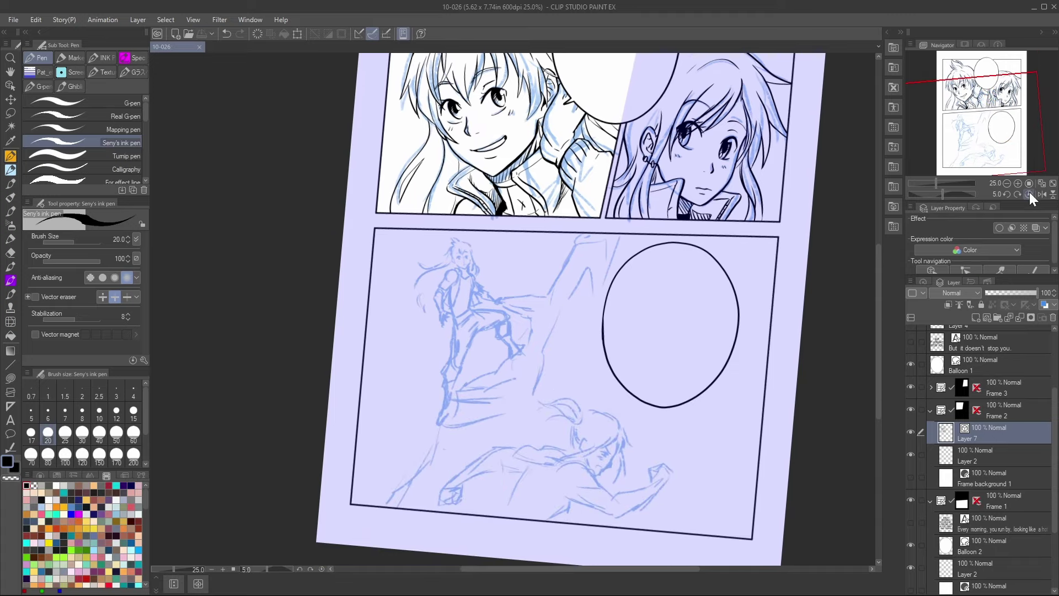
click(1029, 193)
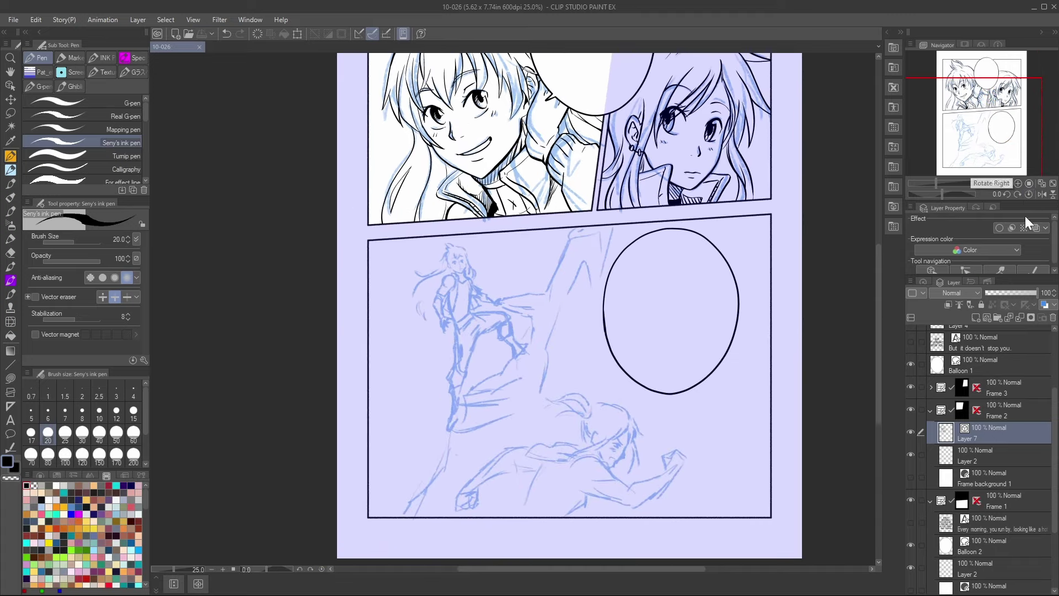
click(929, 410)
click(991, 501)
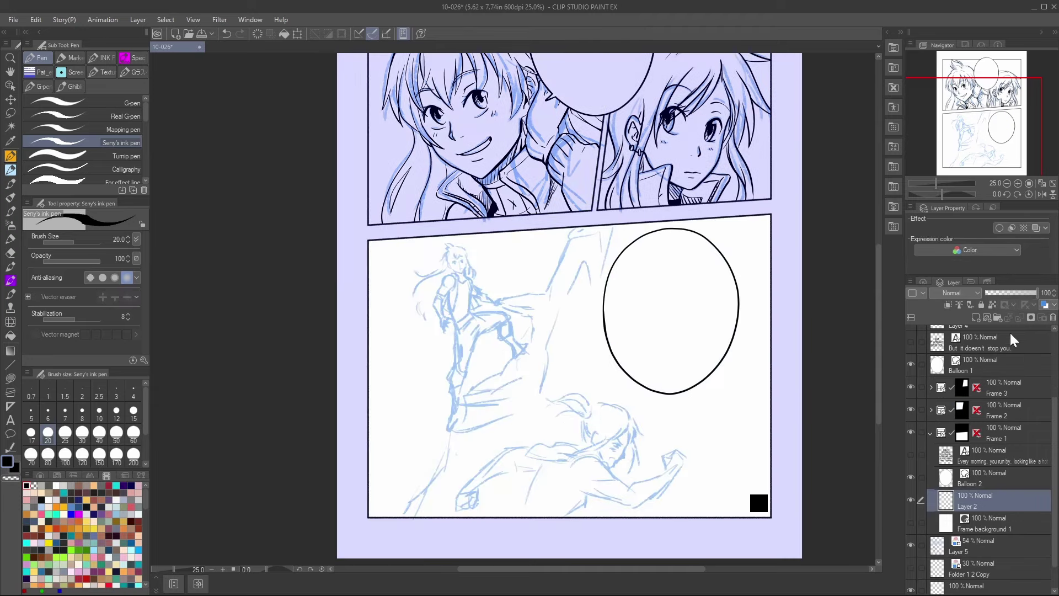
click(987, 317)
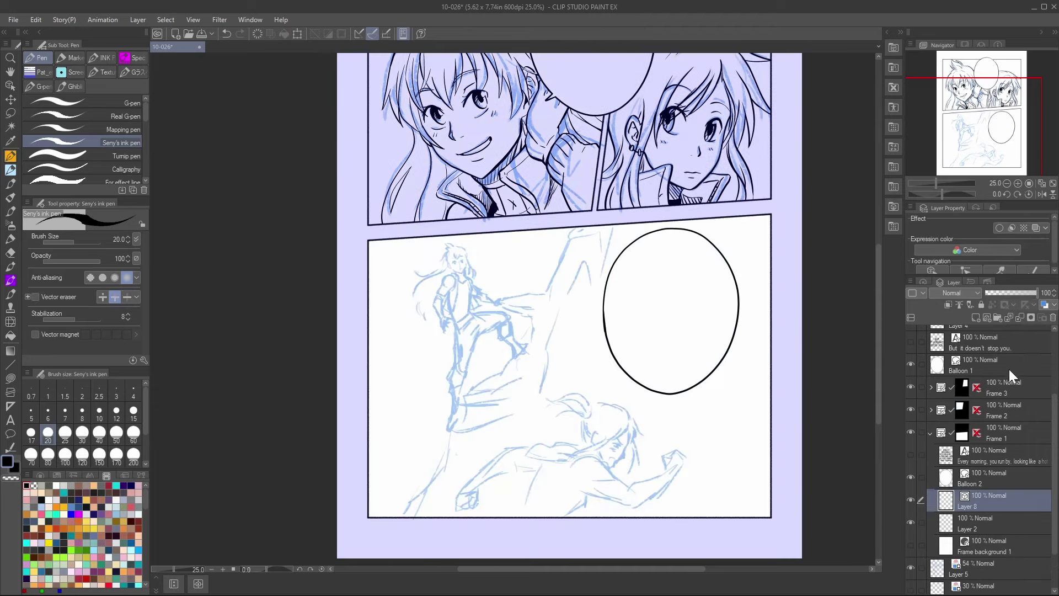